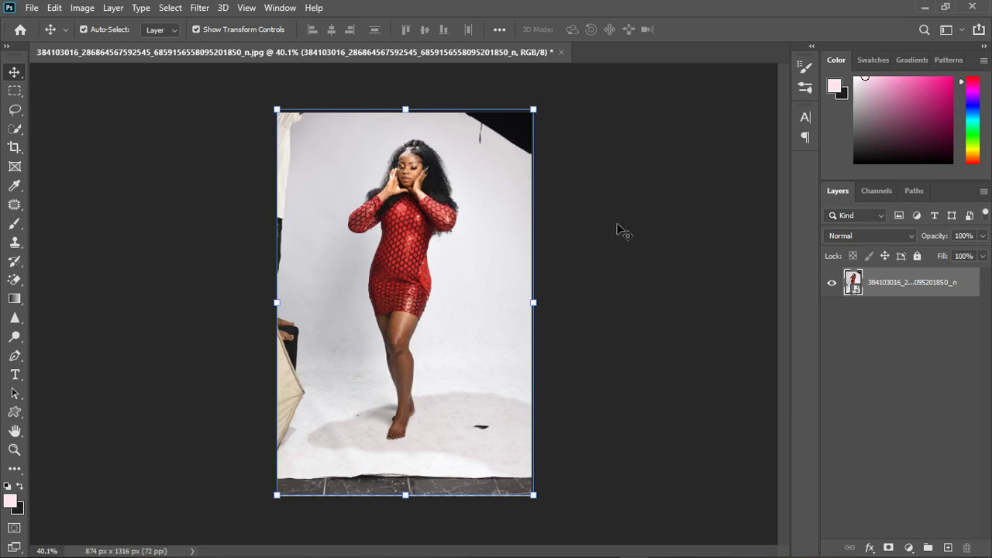
# Duplicate the photo layer and rasterize the copy
pyautogui.click(615, 232)
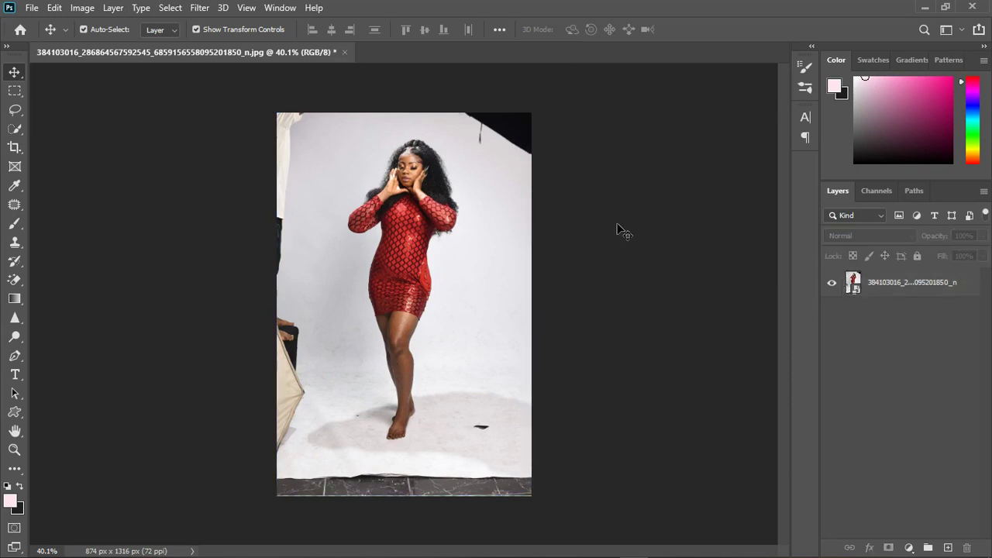
pyautogui.click(897, 284)
pyautogui.hotkey('ctrl', 'j')
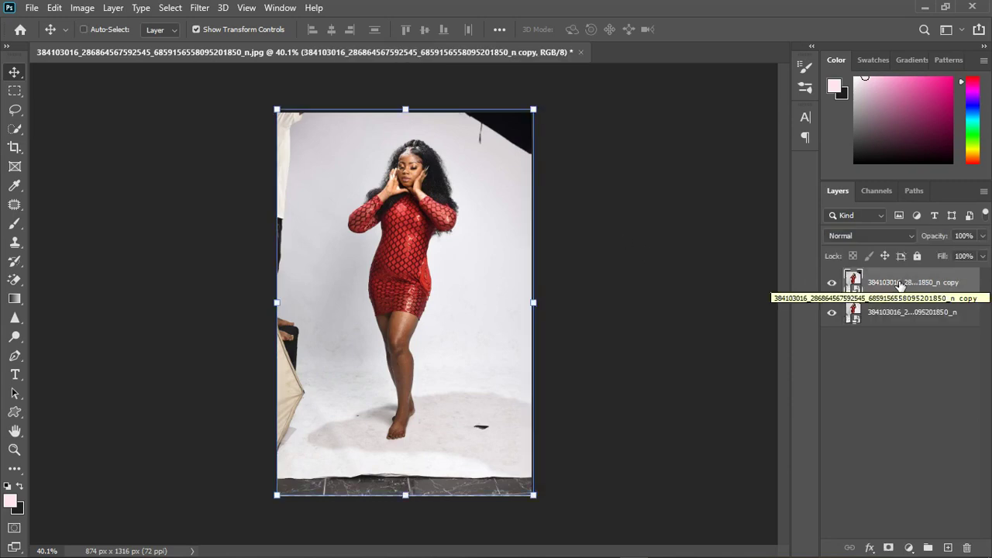
pyautogui.rightClick(899, 285)
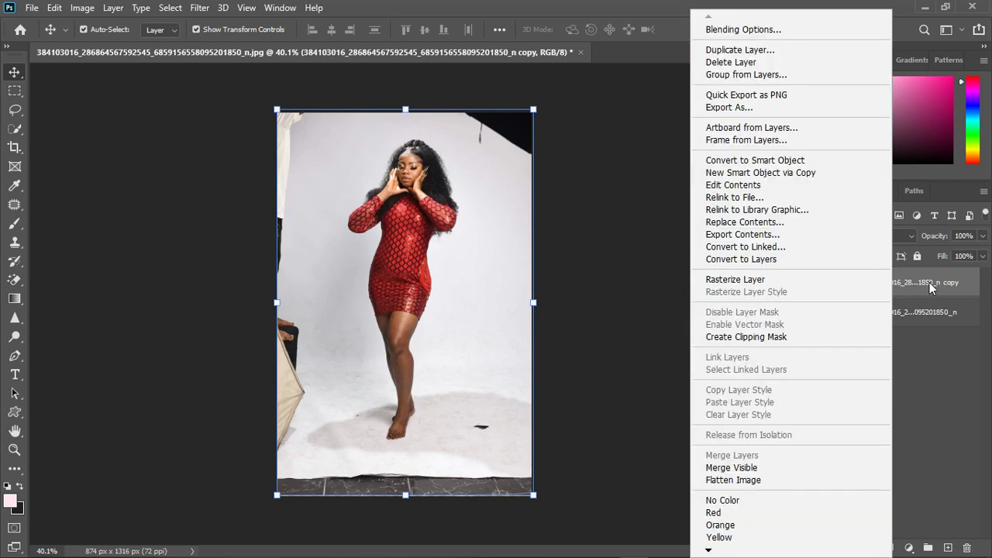
pyautogui.click(750, 280)
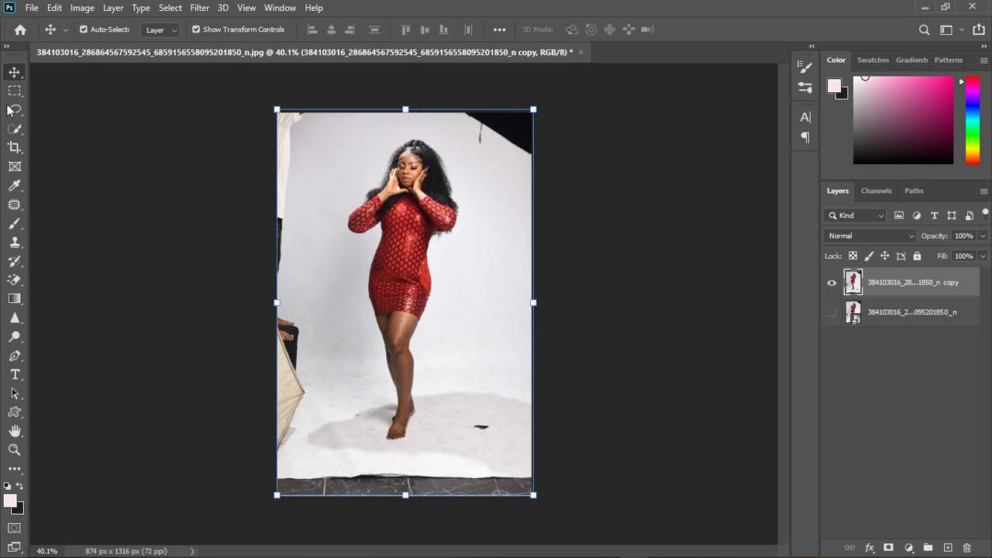
# Select the black area in the photo's upper-right corner with a rectangular marquee and replace it using Content-Aware Fill
pyautogui.moveTo(15, 90); pyautogui.dragTo(54, 92)
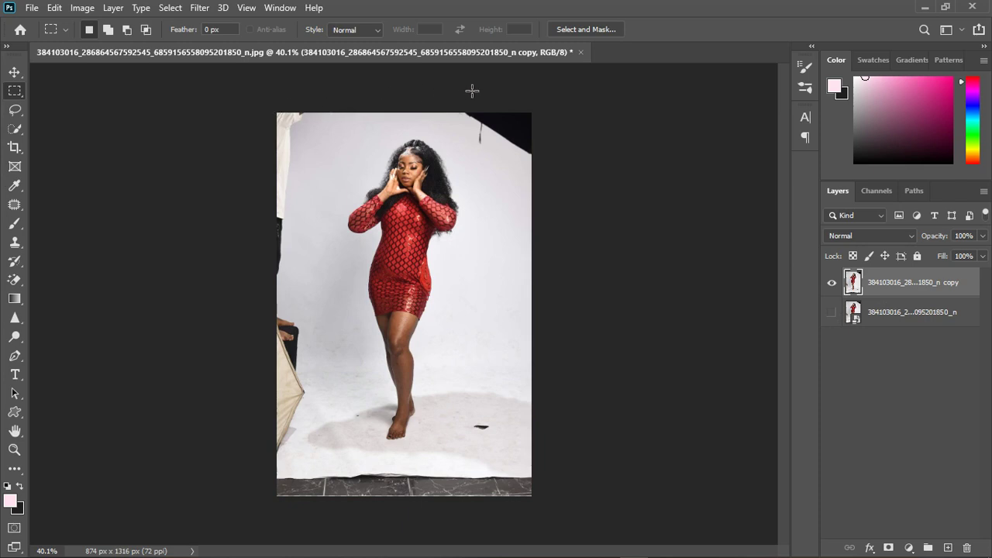
pyautogui.moveTo(472, 90); pyautogui.dragTo(574, 171)
pyautogui.click(54, 8)
pyautogui.click(115, 234)
pyautogui.click(513, 137)
pyautogui.click(502, 202)
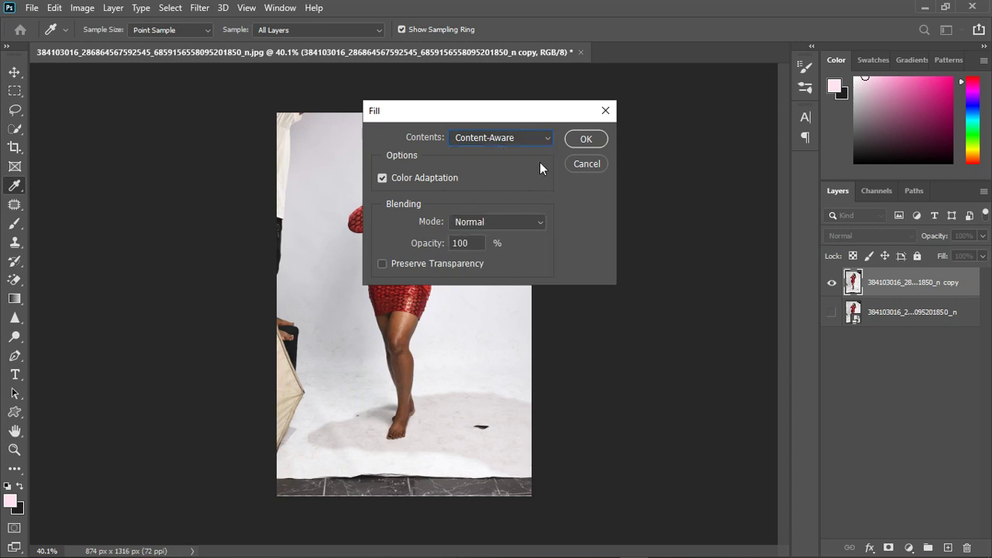
pyautogui.click(586, 139)
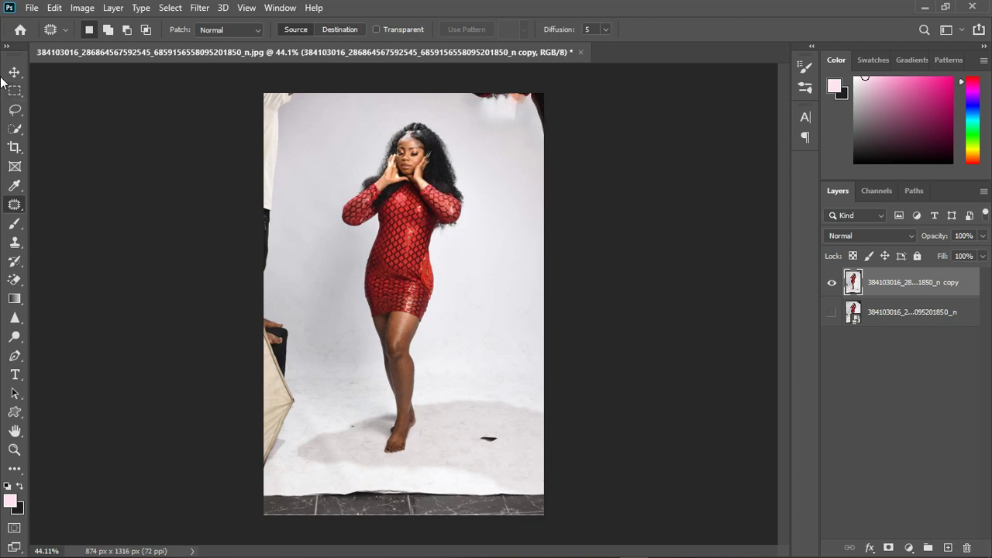
# Select a full-height strip along the photo's left edge, remove the curtain and umbrella with Content-Aware Fill, and deselect
pyautogui.click(15, 91)
pyautogui.moveTo(254, 89); pyautogui.dragTo(310, 531)
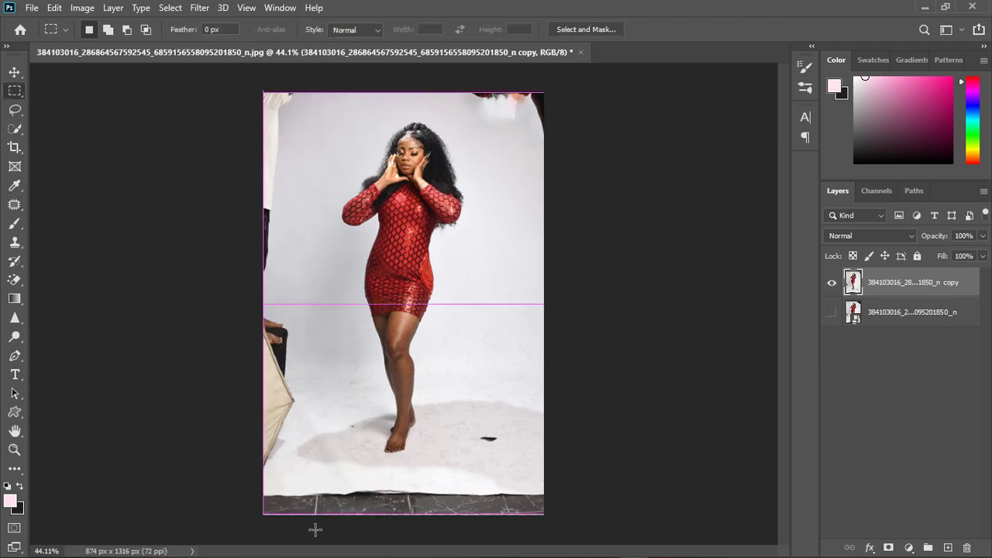
pyautogui.hotkey('shift', 'BackSpace')
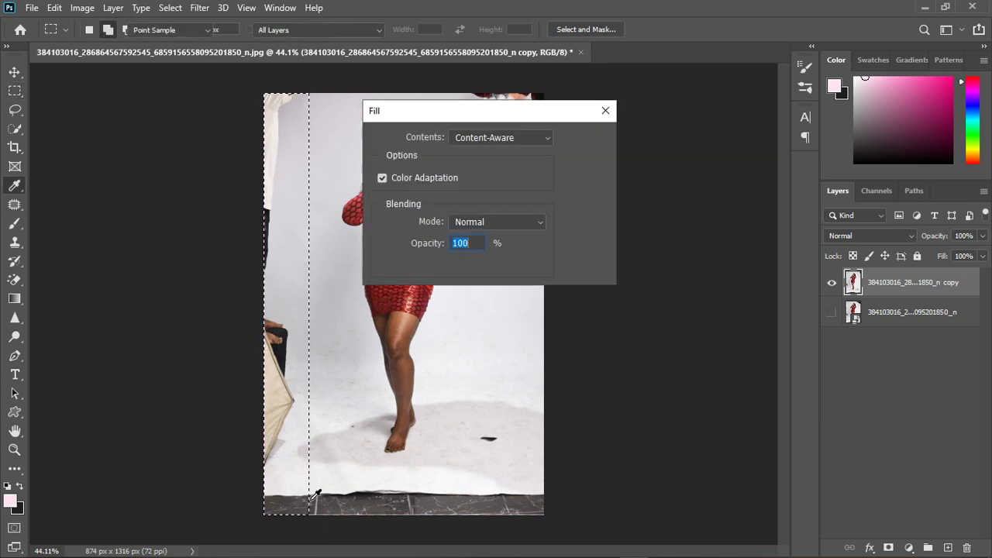
pyautogui.click(583, 139)
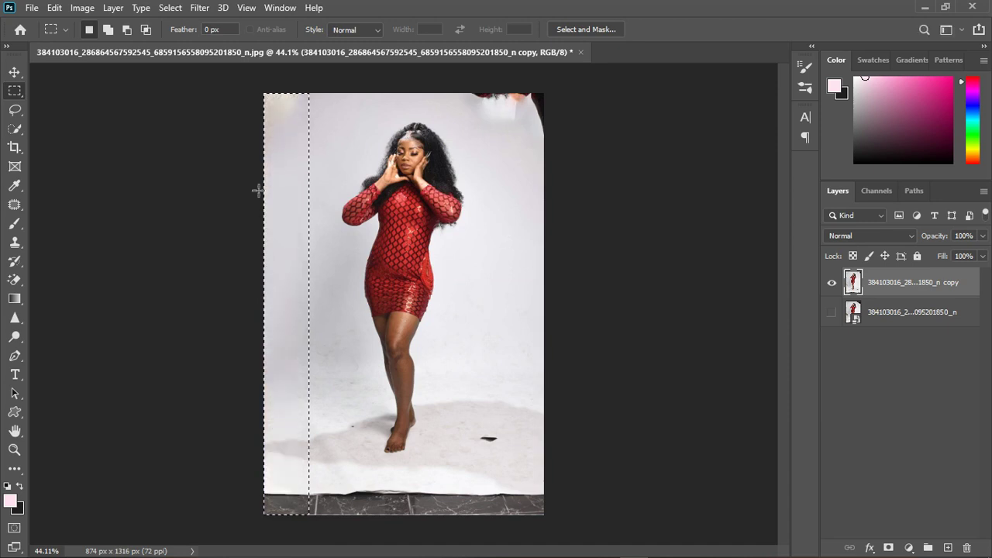
pyautogui.hotkey('ctrl', 'd')
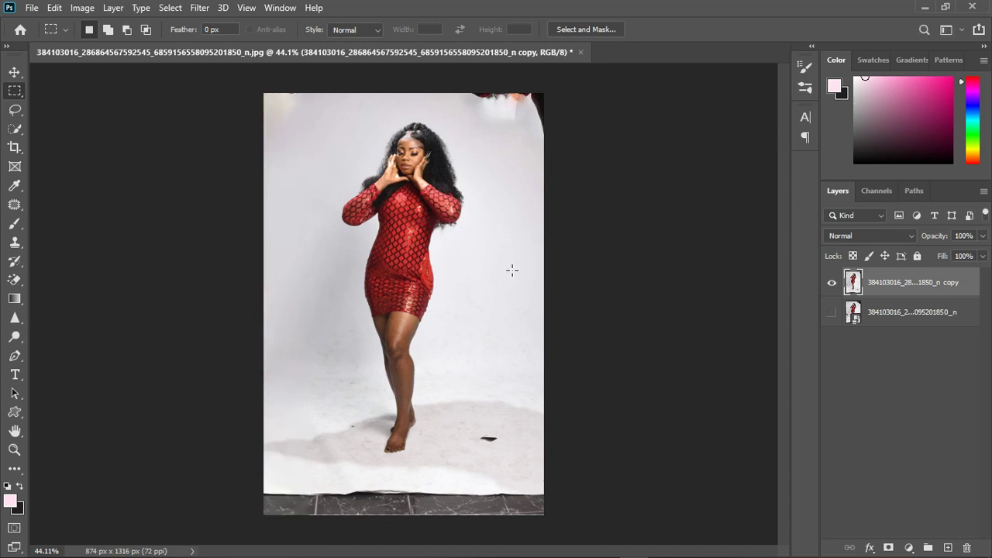
# Select a full-width strip over the tiled floor at the photo's lower edge, replace it with Content-Aware Fill, and deselect
pyautogui.moveTo(256, 483); pyautogui.dragTo(552, 504)
pyautogui.moveTo(258, 476); pyautogui.dragTo(544, 515)
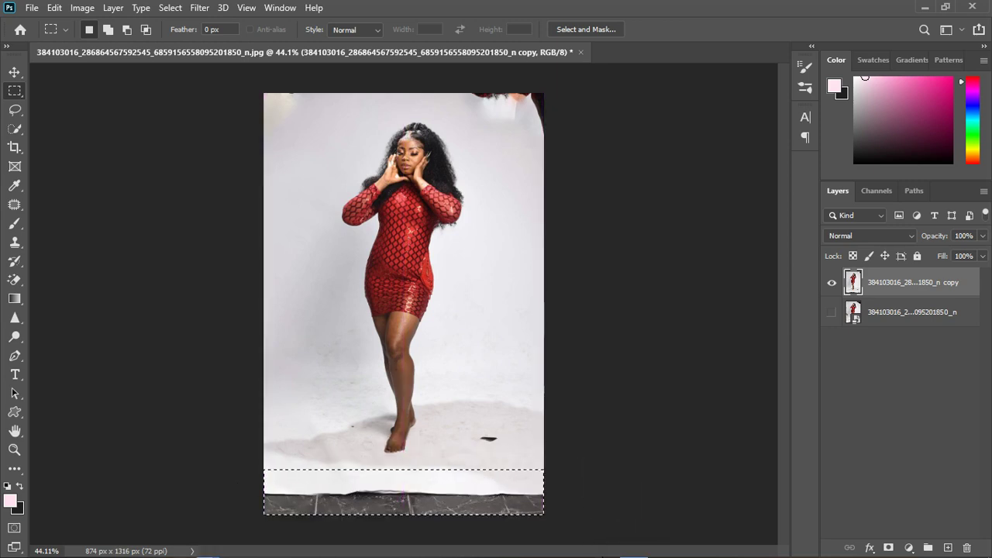
pyautogui.hotkey('shift', 'F5')
pyautogui.click(586, 142)
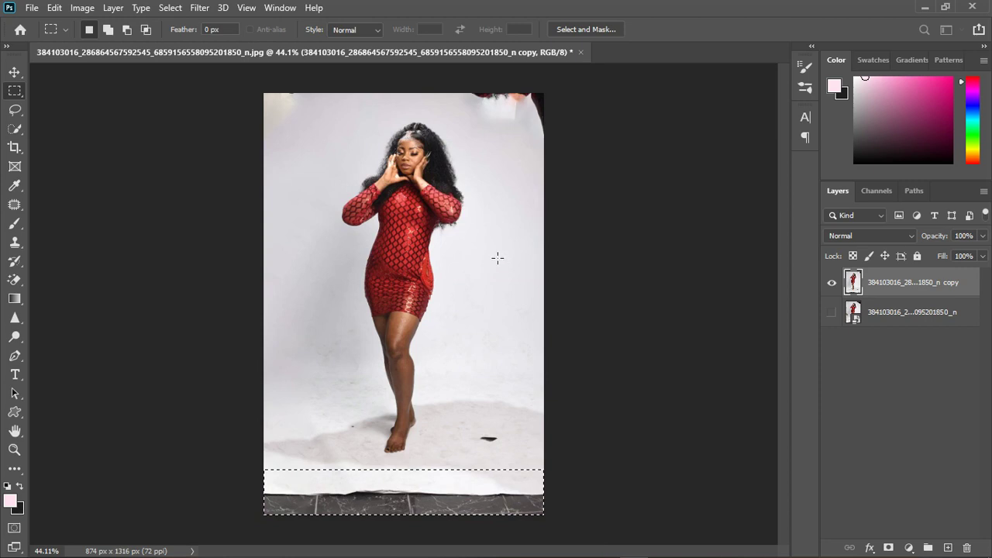
pyautogui.hotkey('ctrl', 'd')
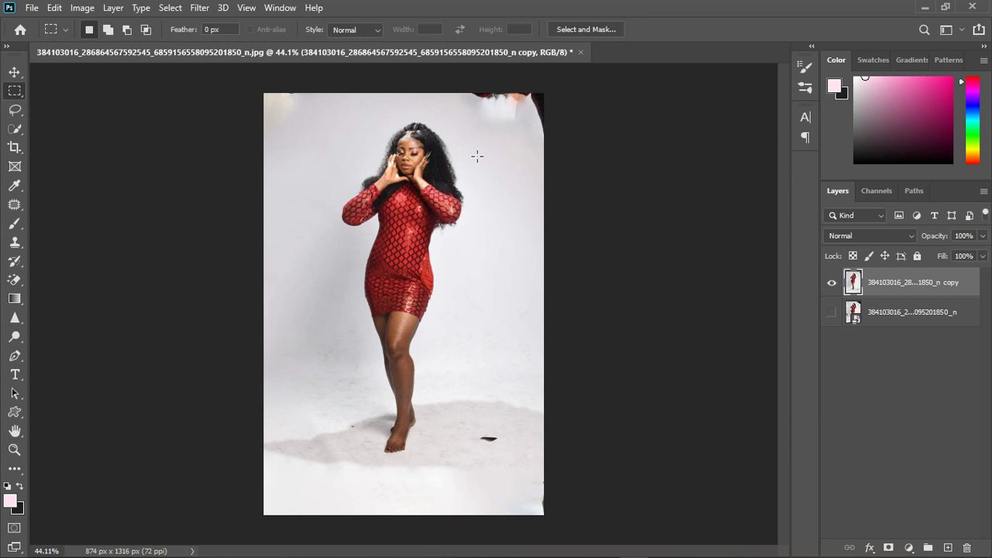
# Copy a rectangle of clean backdrop beside the woman's hair to a new layer and move it over the photo's upper-right corner
pyautogui.moveTo(465, 136); pyautogui.dragTo(572, 195)
pyautogui.hotkey('ctrl', 'j')
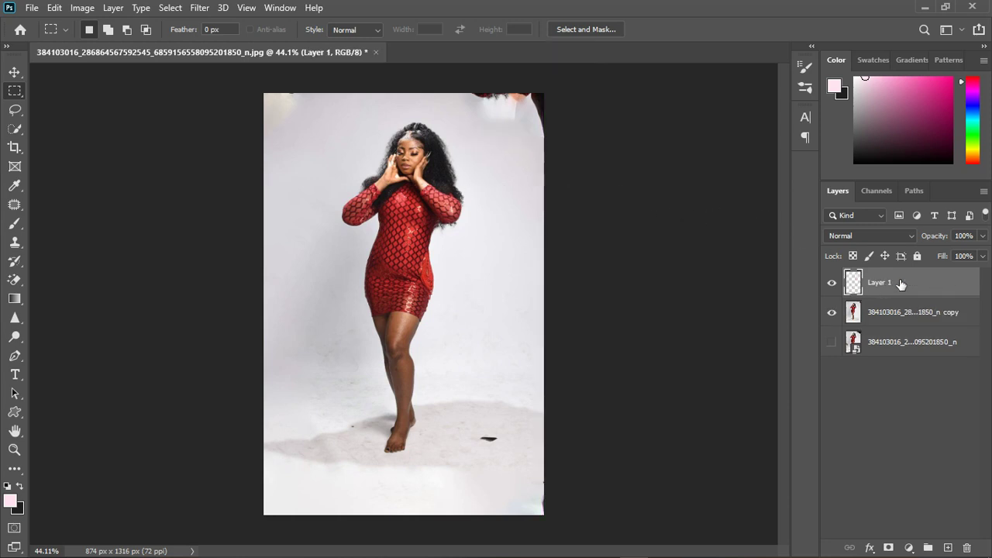
pyautogui.click(14, 72)
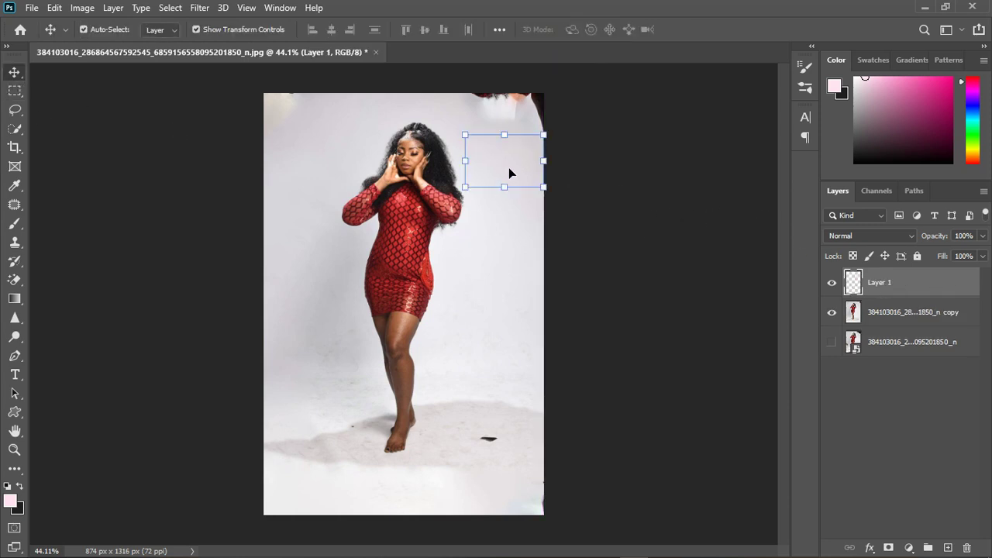
pyautogui.moveTo(513, 166); pyautogui.dragTo(514, 126)
pyautogui.click(605, 171)
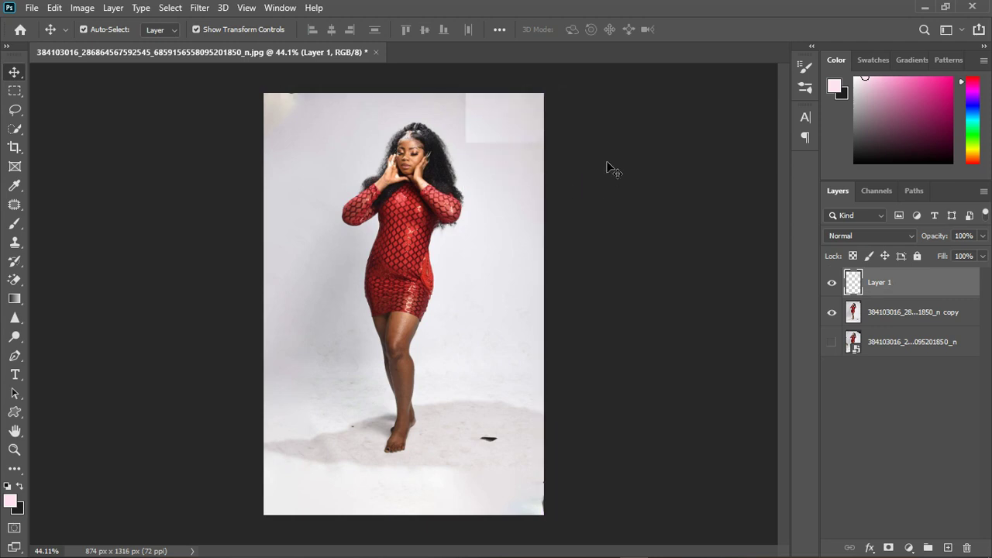
# Choose the Mixer Brush and merge the backdrop patch layer with the photo copy
pyautogui.scroll(2, 484, 114)
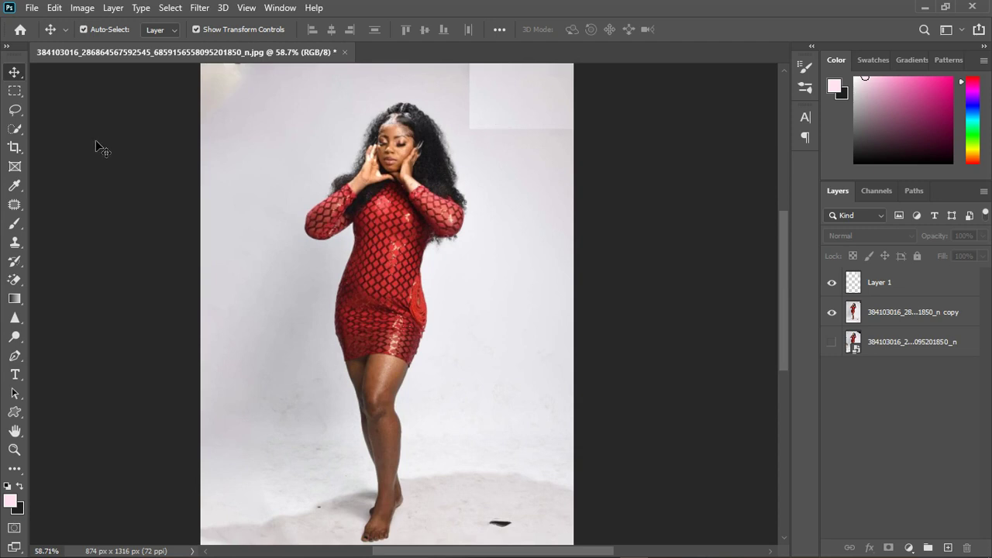
pyautogui.click(19, 227)
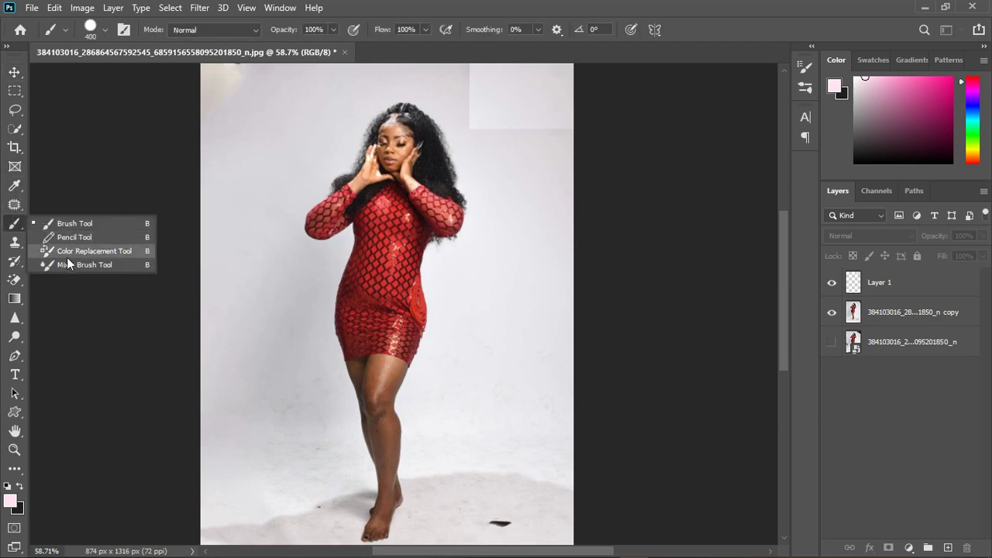
pyautogui.click(73, 262)
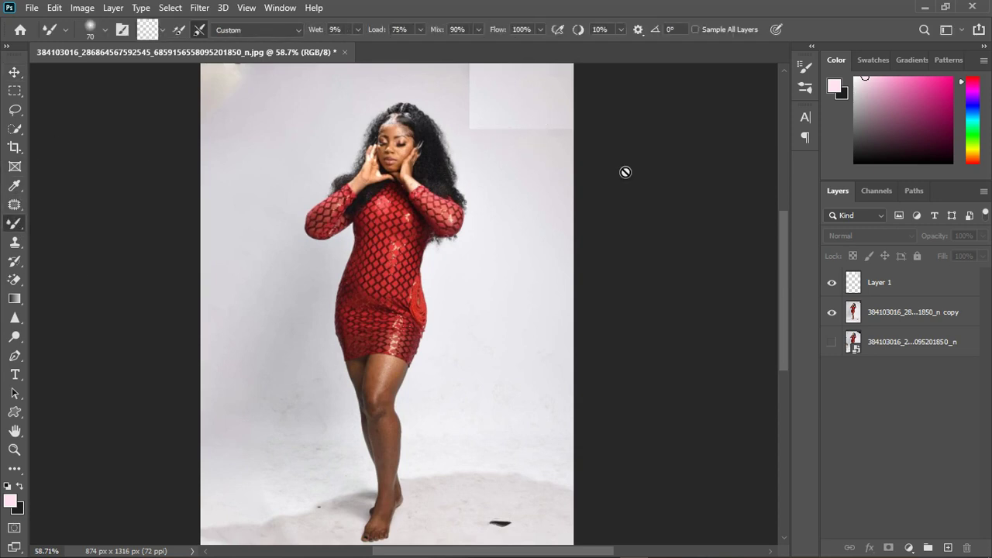
pyautogui.click(924, 294)
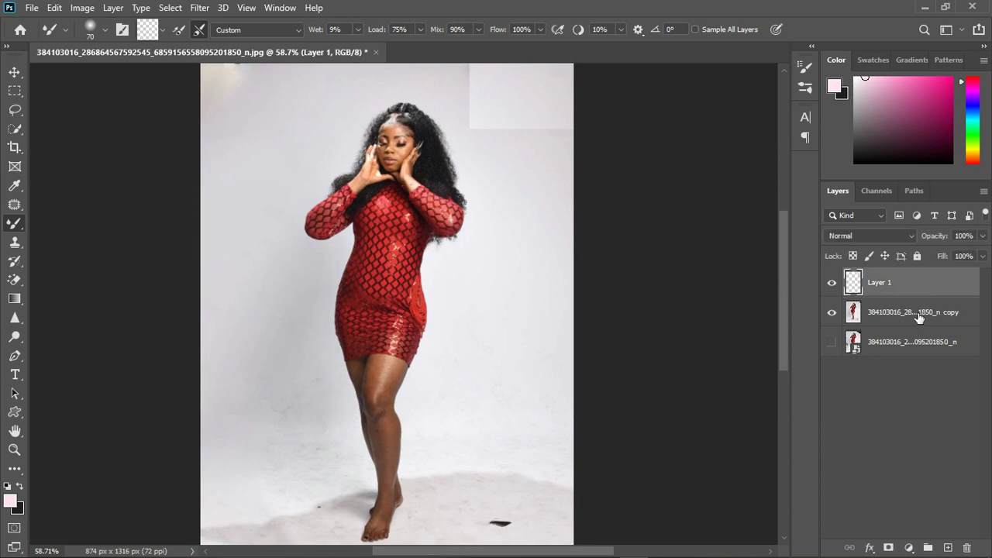
pyautogui.keyDown('shift'); pyautogui.click(924, 314); pyautogui.keyUp('shift')
pyautogui.rightClick(916, 310)
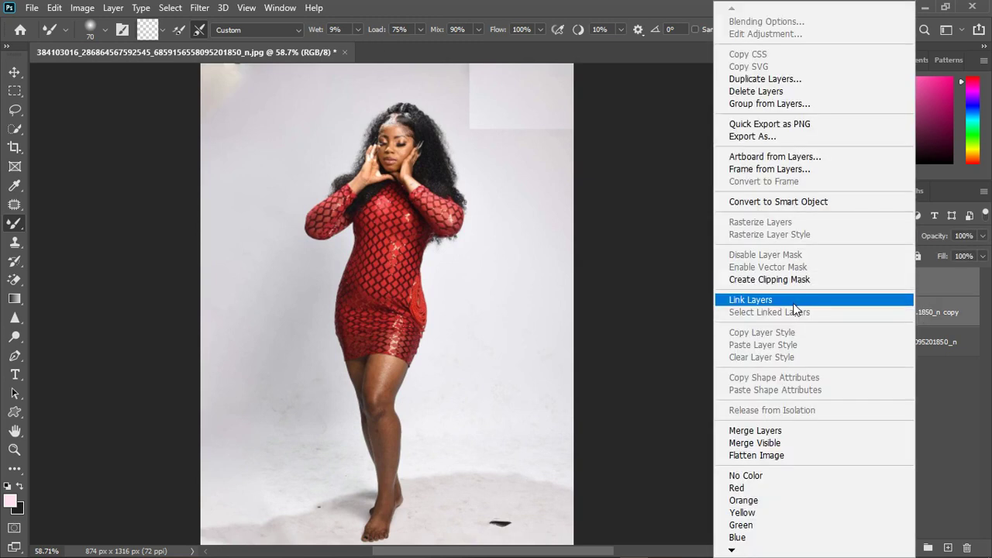
pyautogui.click(794, 430)
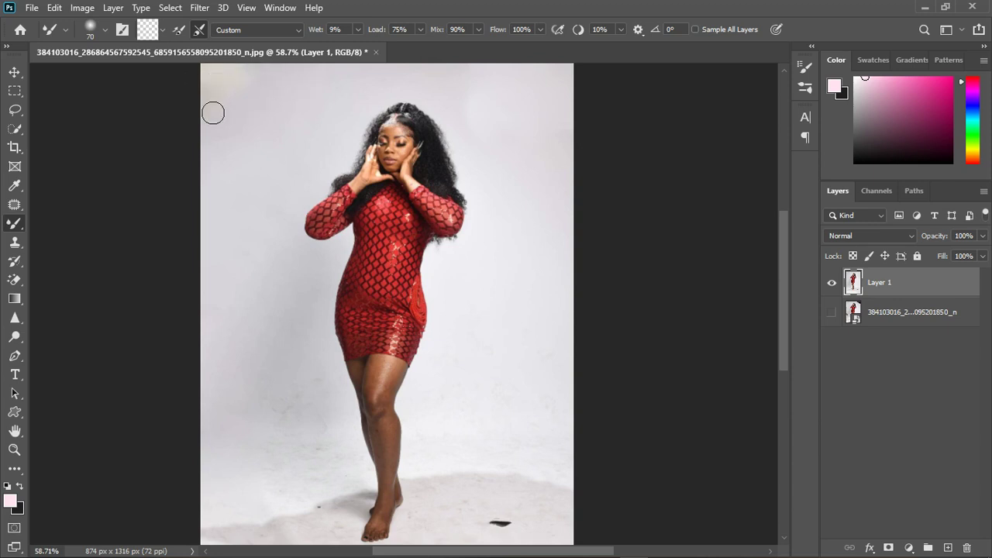
# Add a Curves adjustment layer above the retouched photo and pull the RGB curve's midtones down strongly to reveal backdrop blemishes
pyautogui.scroll(-5, 563, 84)
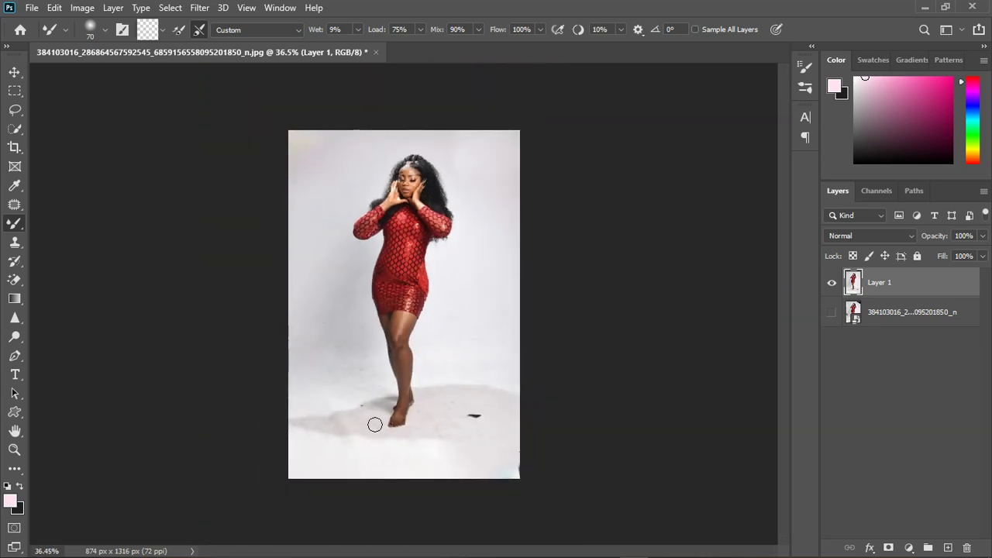
pyautogui.click(16, 73)
pyautogui.scroll(6, 510, 465)
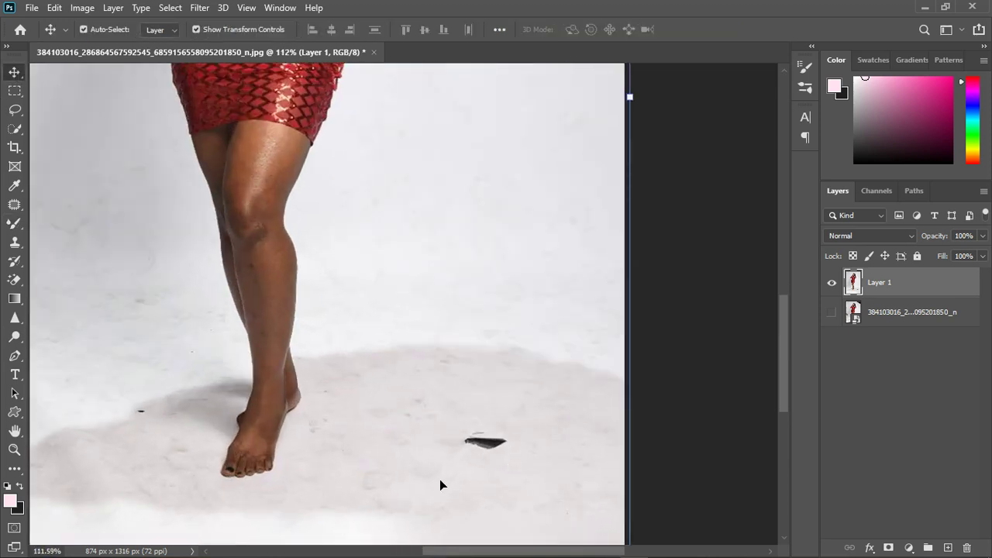
pyautogui.scroll(-5, 524, 289)
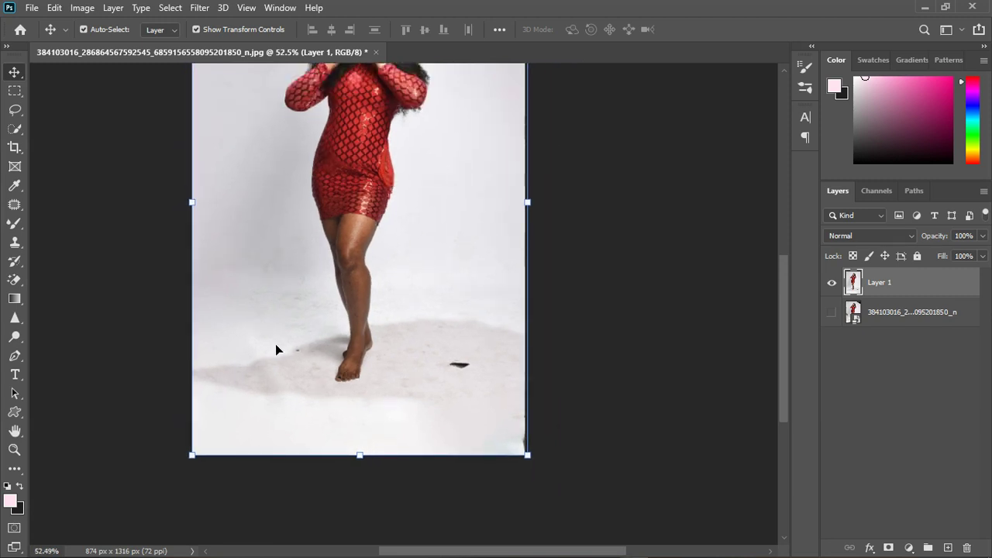
pyautogui.click(909, 548)
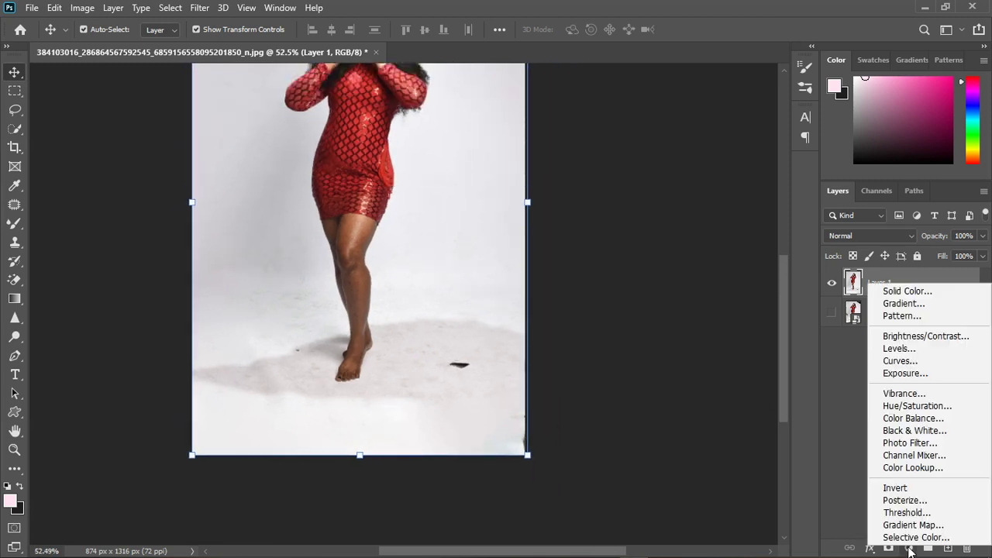
pyautogui.click(899, 360)
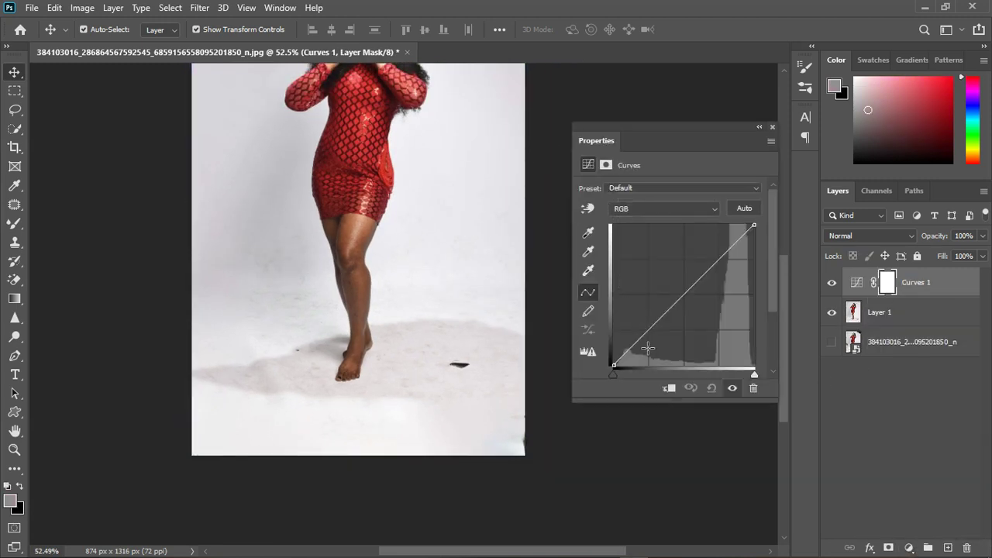
pyautogui.moveTo(645, 343); pyautogui.dragTo(640, 338)
pyautogui.moveTo(672, 288); pyautogui.dragTo(643, 339)
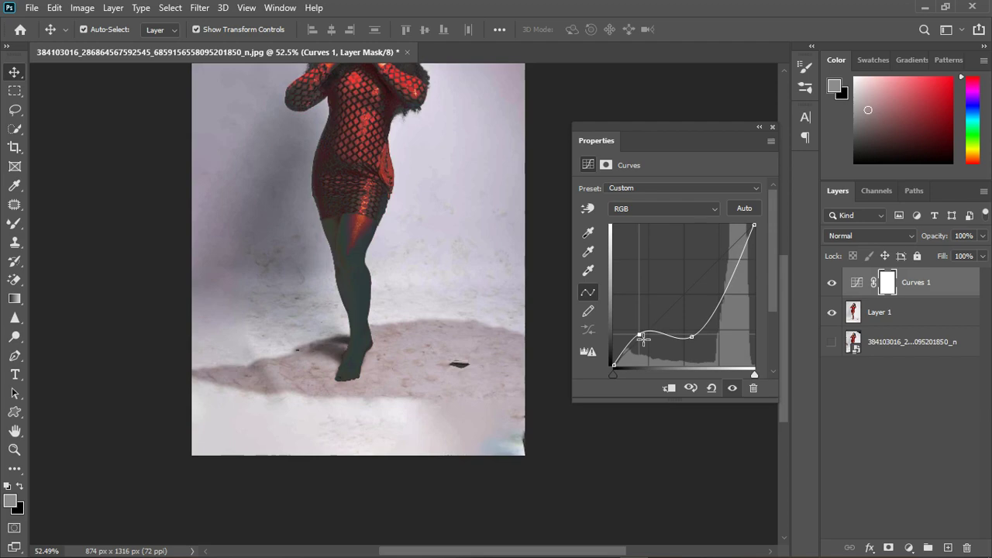
pyautogui.click(773, 127)
# Choose the Patch Tool and try to patch the dark mark on the floor beside the woman's foot with the Curves 1 layer active
pyautogui.scroll(-3, 414, 344)
pyautogui.scroll(5, 361, 377)
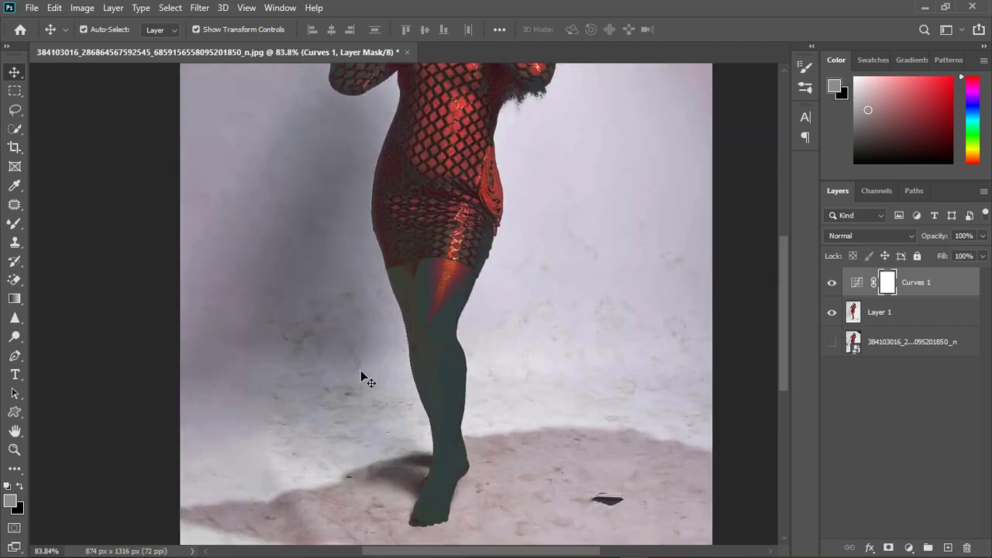
pyautogui.scroll(2, 361, 377)
pyautogui.scroll(-2, 381, 348)
pyautogui.scroll(2, 505, 328)
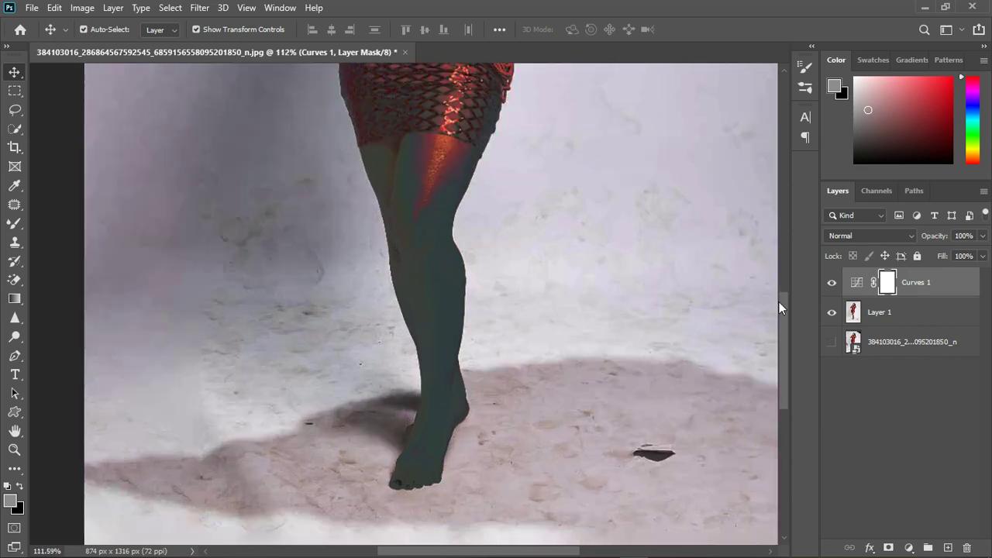
pyautogui.moveTo(605, 321); pyautogui.dragTo(575, 230)
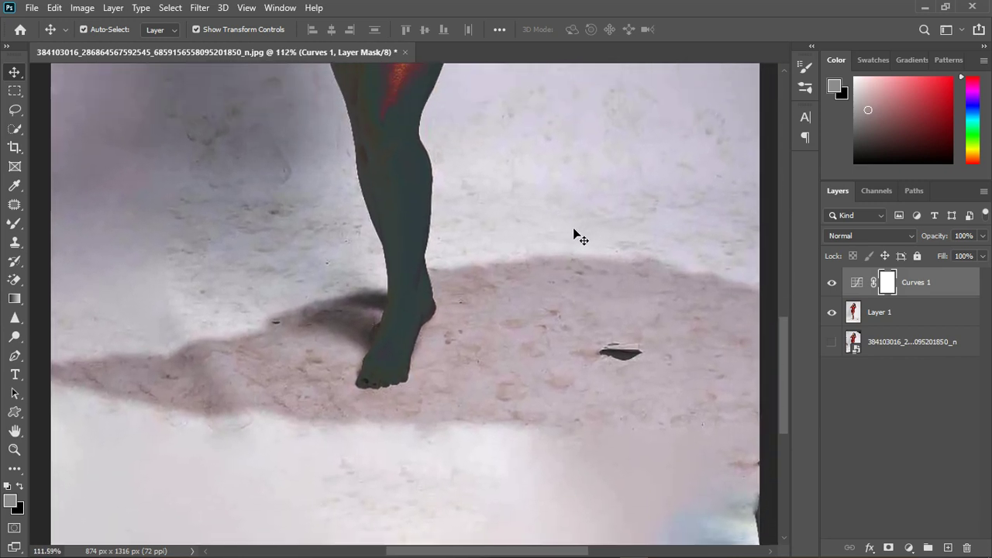
pyautogui.click(15, 110)
pyautogui.click(15, 205)
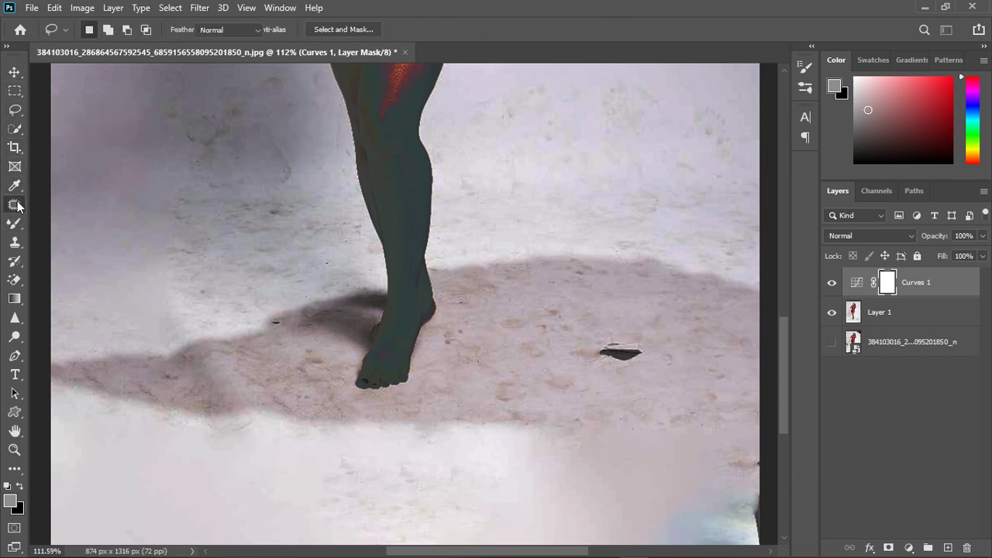
pyautogui.rightClick(17, 206)
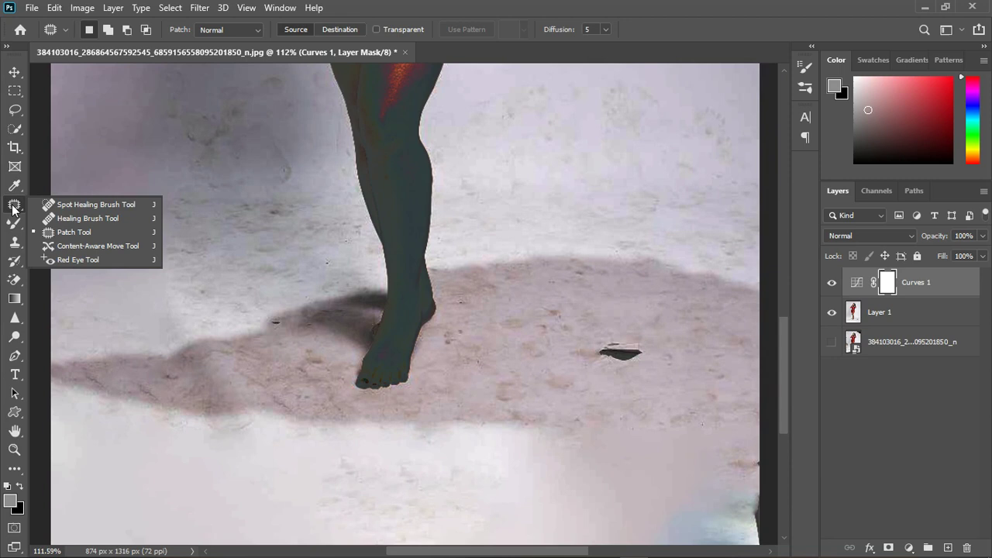
pyautogui.click(75, 233)
pyautogui.moveTo(616, 340)
pyautogui.mouseDown()
pyautogui.moveTo(605, 377)
pyautogui.moveTo(643, 364)
pyautogui.moveTo(643, 344)
pyautogui.moveTo(621, 341)
pyautogui.moveTo(638, 470)
pyautogui.mouseUp()
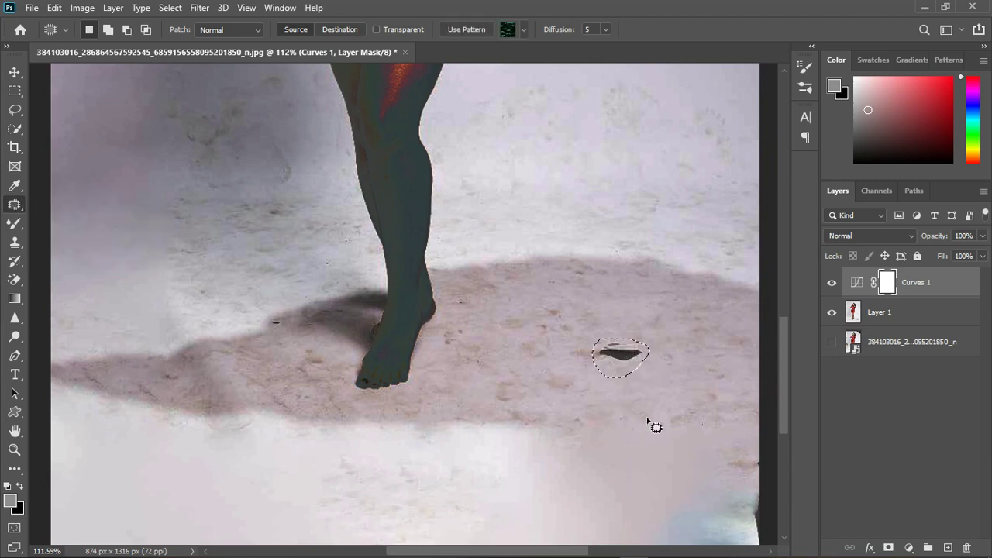
pyautogui.hotkey('ctrl', 'd')
# On Layer 1, patch the dark floor mark, the floor area near the foot and the small dark spot at the shadow's edge
pyautogui.click(929, 324)
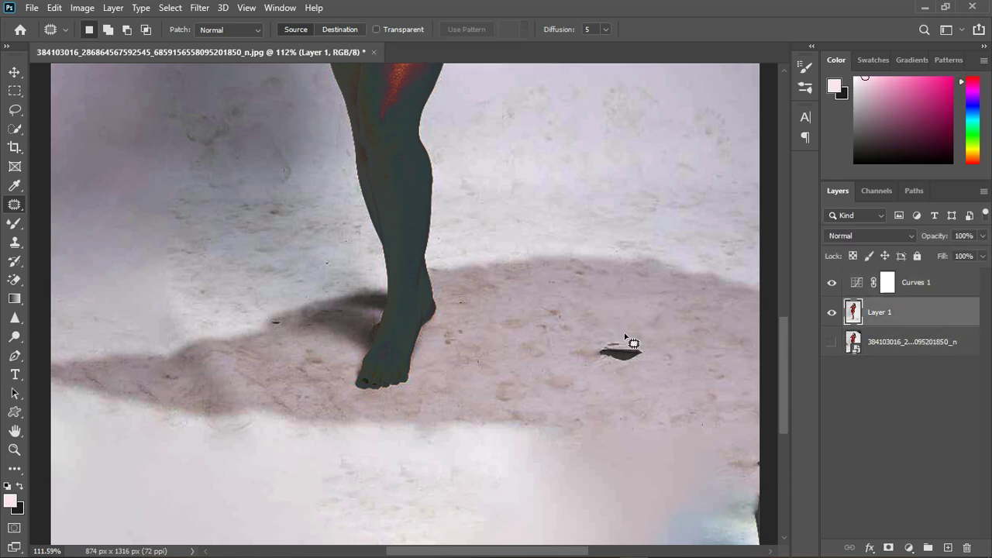
pyautogui.moveTo(625, 336)
pyautogui.mouseDown()
pyautogui.moveTo(612, 374)
pyautogui.moveTo(634, 341)
pyautogui.moveTo(625, 355)
pyautogui.moveTo(629, 398)
pyautogui.mouseUp()
pyautogui.hotkey('ctrl', 'd')
pyautogui.moveTo(500, 416)
pyautogui.mouseDown()
pyautogui.moveTo(540, 383)
pyautogui.moveTo(514, 404)
pyautogui.moveTo(567, 404)
pyautogui.moveTo(418, 386)
pyautogui.mouseUp()
pyautogui.hotkey('ctrl', 'd')
pyautogui.moveTo(300, 326)
pyautogui.mouseDown()
pyautogui.moveTo(256, 319)
pyautogui.moveTo(303, 323)
pyautogui.moveTo(277, 329)
pyautogui.mouseUp()
pyautogui.hotkey('ctrl', 'd')
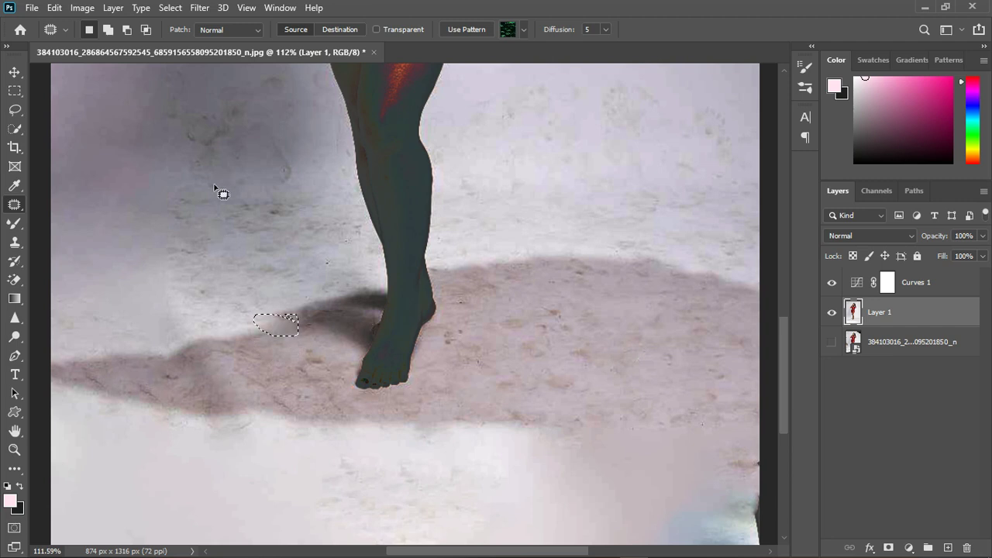
# Patch two stained areas on the shaded backdrop beside the woman's legs with cleaner backdrop texture
pyautogui.scroll(-2, 232, 198)
pyautogui.moveTo(227, 176)
pyautogui.mouseDown()
pyautogui.moveTo(228, 147)
pyautogui.moveTo(148, 117)
pyautogui.moveTo(177, 159)
pyautogui.mouseUp()
pyautogui.hotkey('ctrl', 'd')
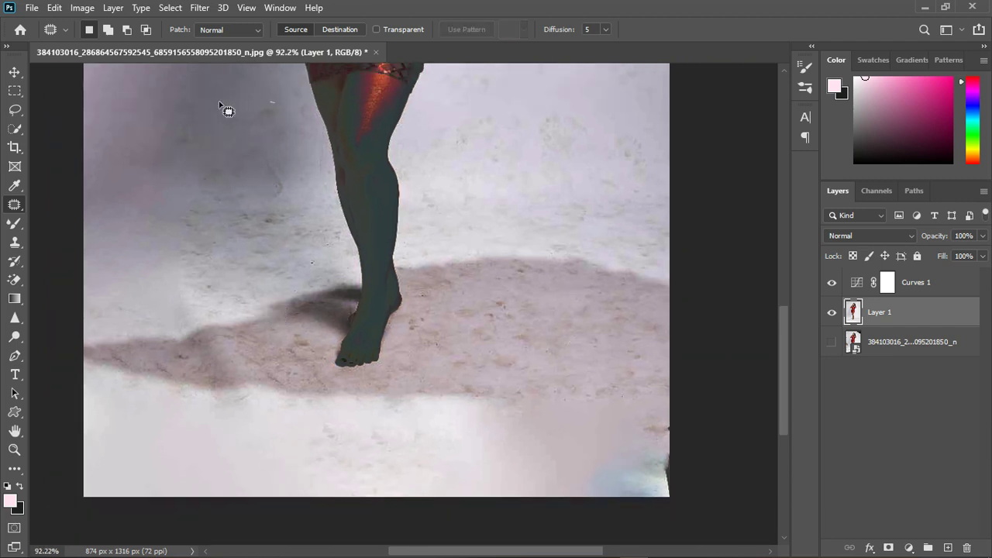
pyautogui.moveTo(221, 104)
pyautogui.mouseDown()
pyautogui.moveTo(277, 117)
pyautogui.moveTo(228, 137)
pyautogui.moveTo(204, 164)
pyautogui.mouseUp()
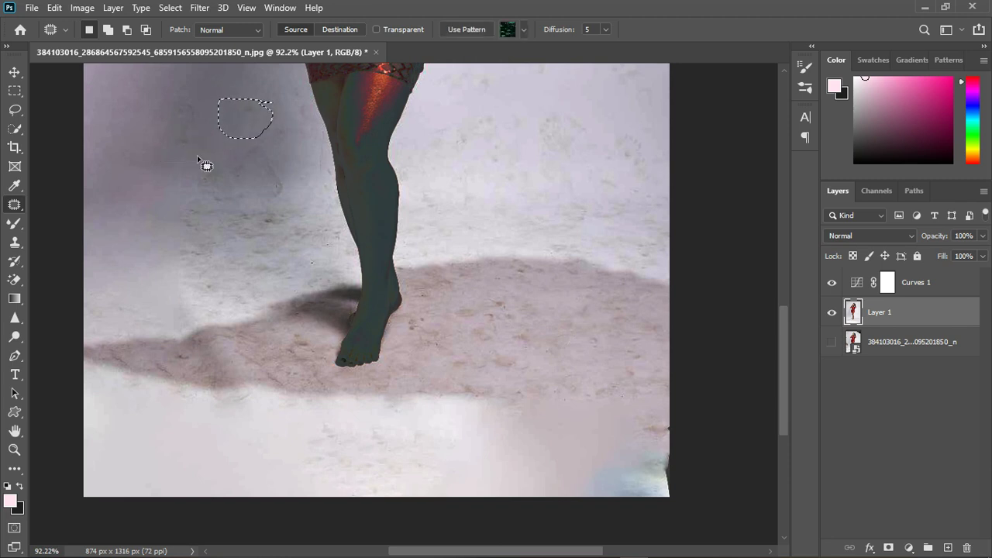
pyautogui.hotkey('ctrl', 'd')
# Select a rectangle over the photo's lower-left floor, replace it with Content-Aware Fill, and deselect
pyautogui.scroll(-3, 505, 349)
pyautogui.scroll(1, 392, 479)
pyautogui.scroll(-1, 390, 477)
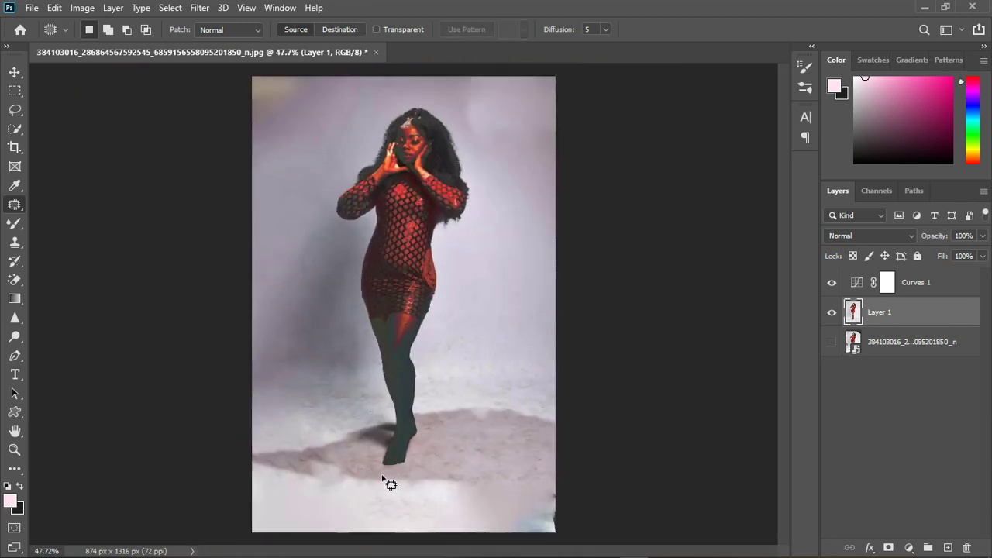
pyautogui.scroll(-1, 381, 439)
pyautogui.scroll(2, 357, 462)
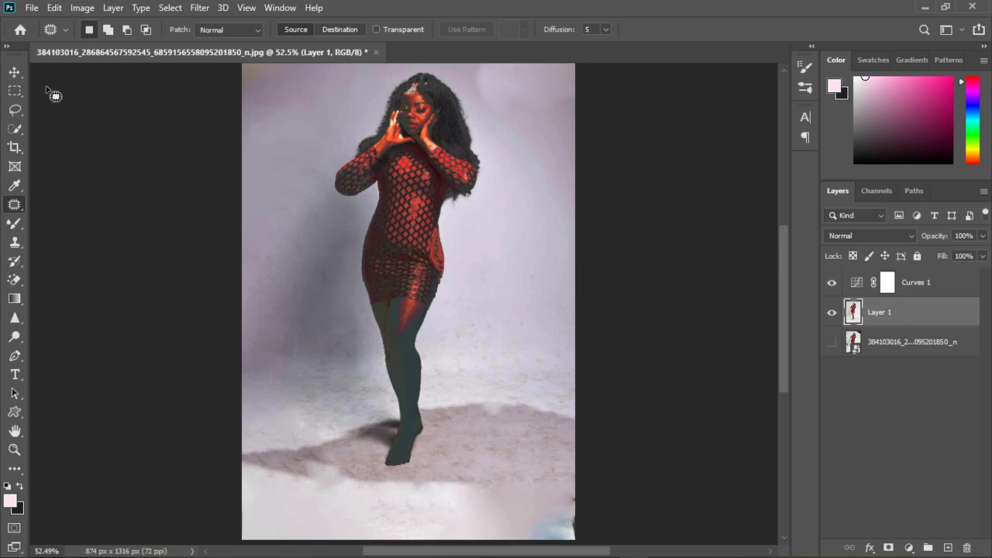
pyautogui.click(17, 92)
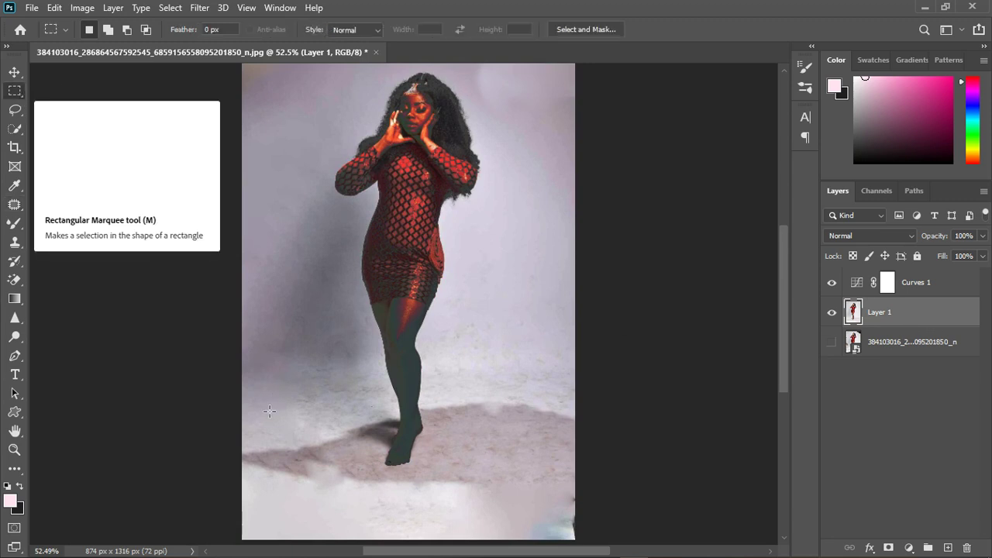
pyautogui.moveTo(233, 404); pyautogui.dragTo(355, 543)
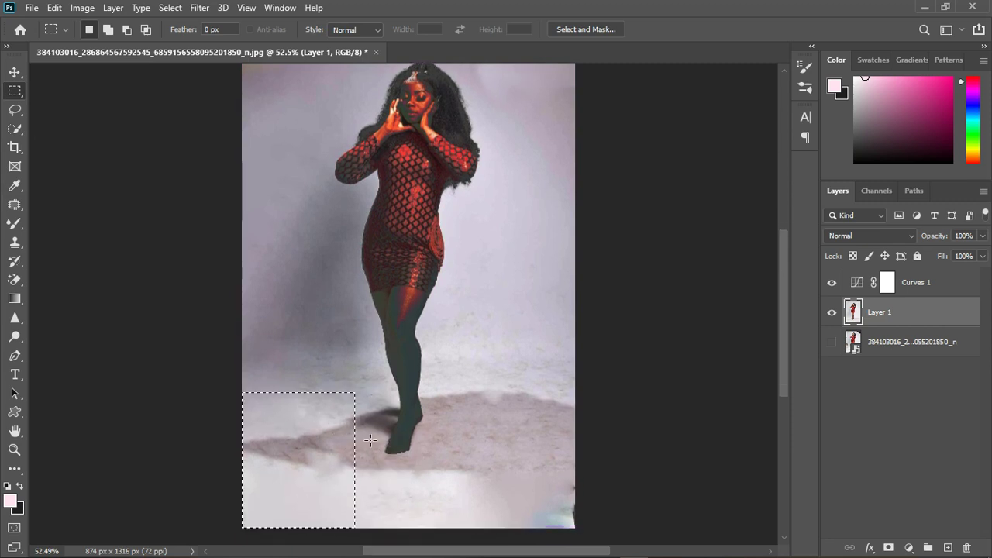
pyautogui.hotkey('shift', 'BackSpace')
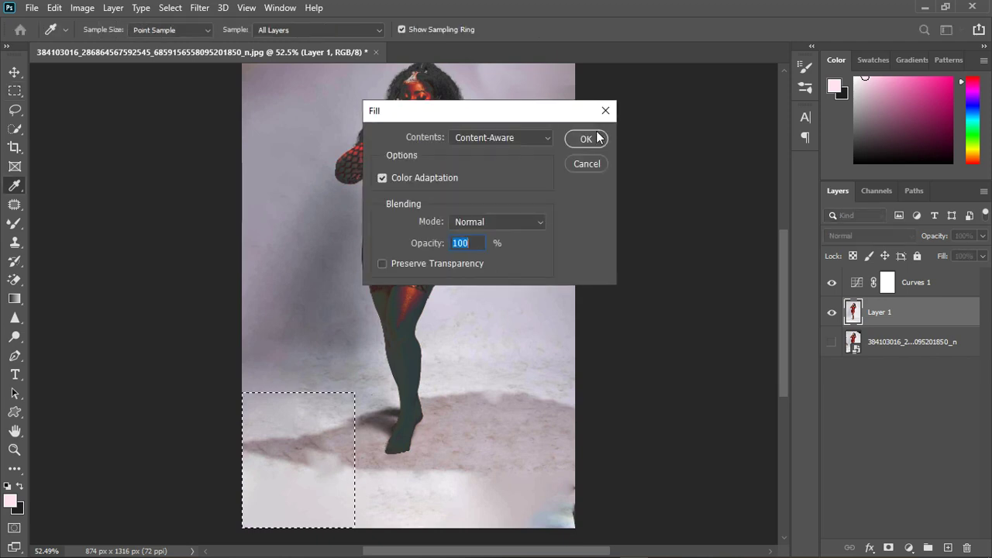
pyautogui.click(586, 139)
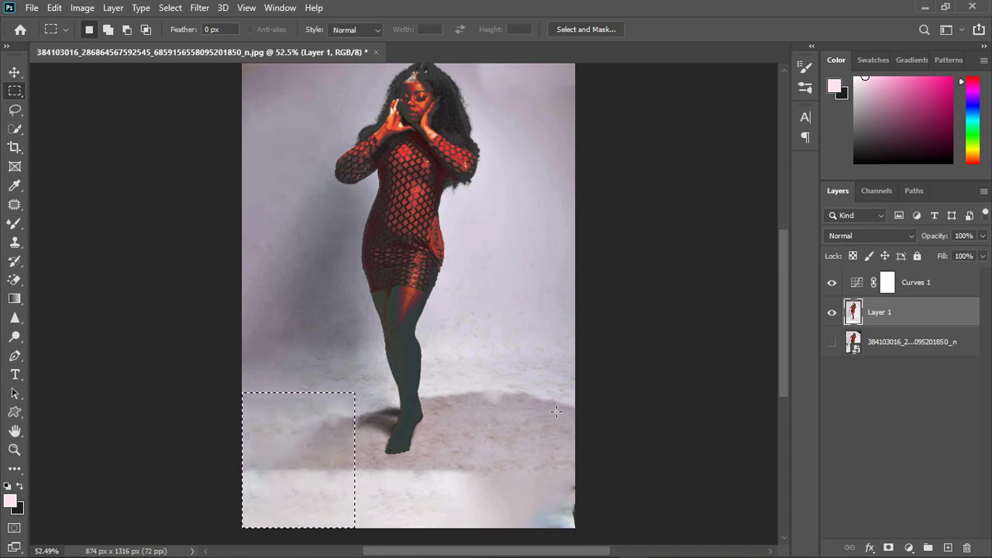
pyautogui.hotkey('ctrl', 'd')
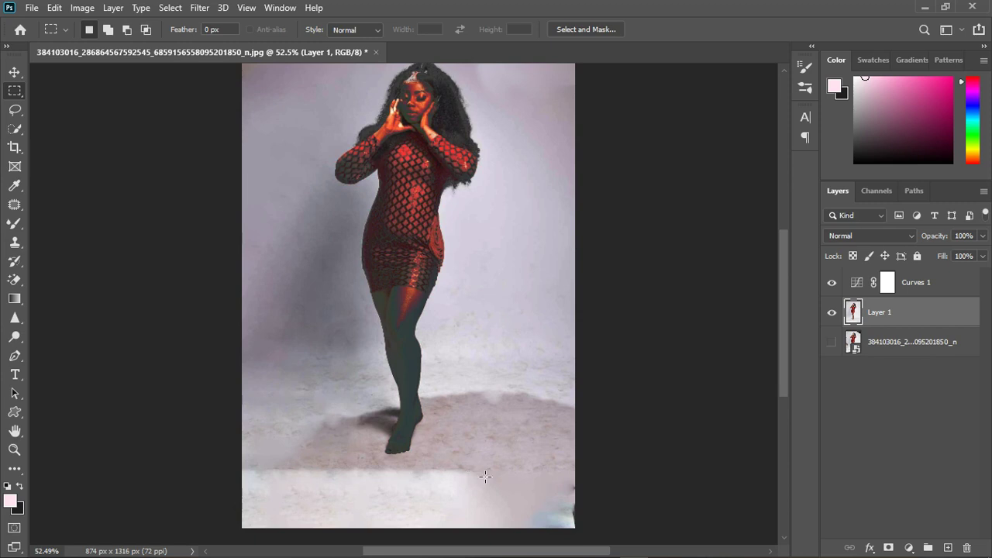
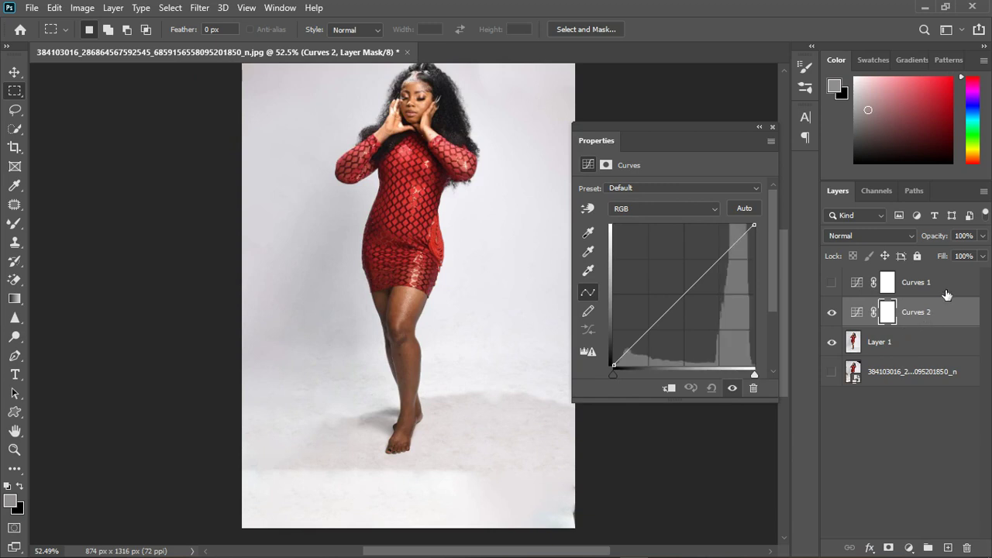
# Delete the hidden Curves 1 adjustment layer and close the curve settings
pyautogui.click(949, 295)
pyautogui.press('Delete')
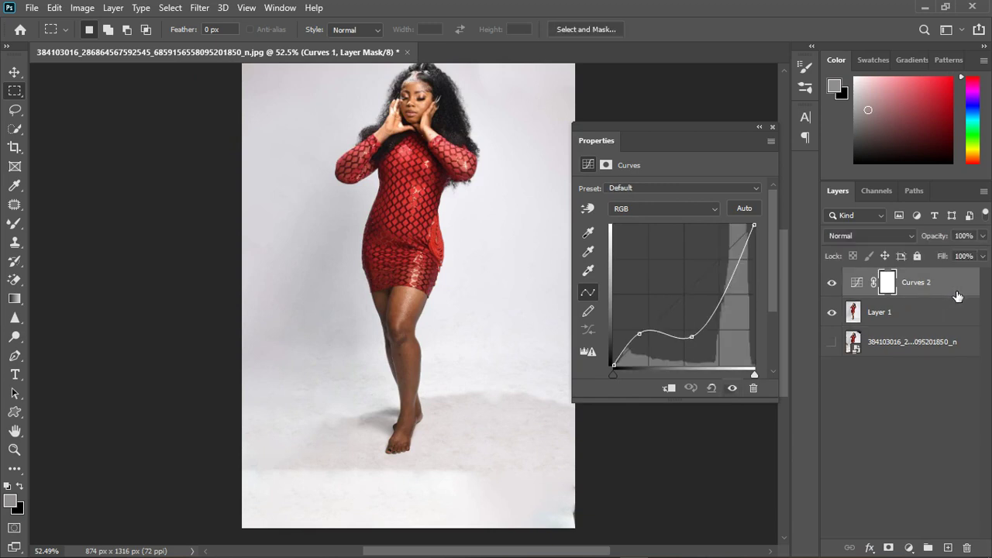
pyautogui.click(772, 127)
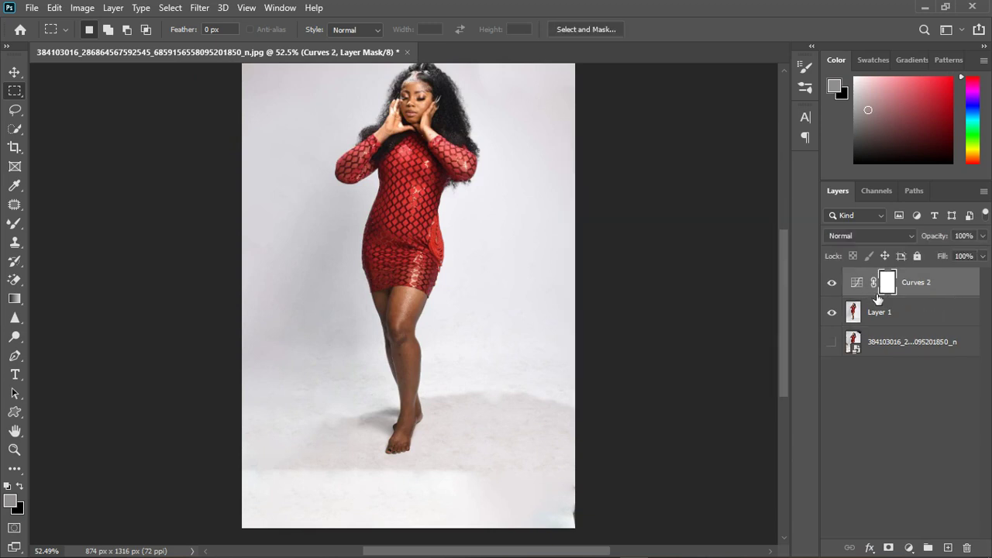
# Start a Color Range selection on Layer 1 and sample several floor and shadow tones with Localized Color Clusters off
pyautogui.click(905, 325)
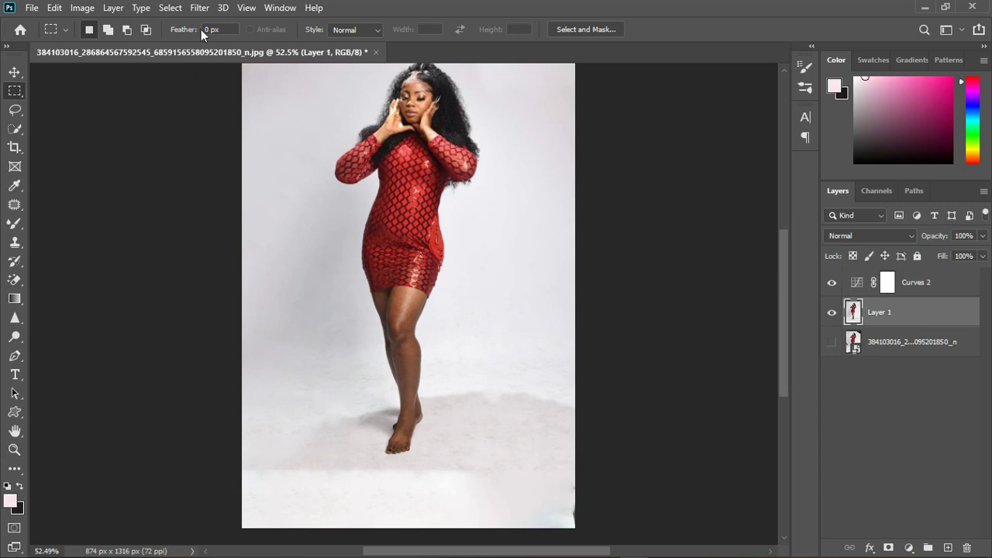
pyautogui.click(170, 8)
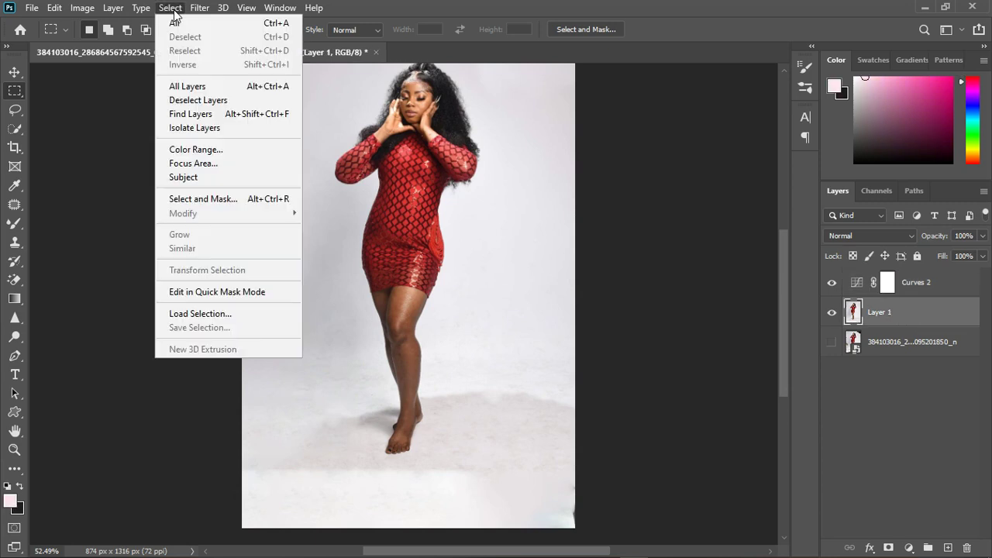
pyautogui.click(196, 150)
pyautogui.click(465, 426)
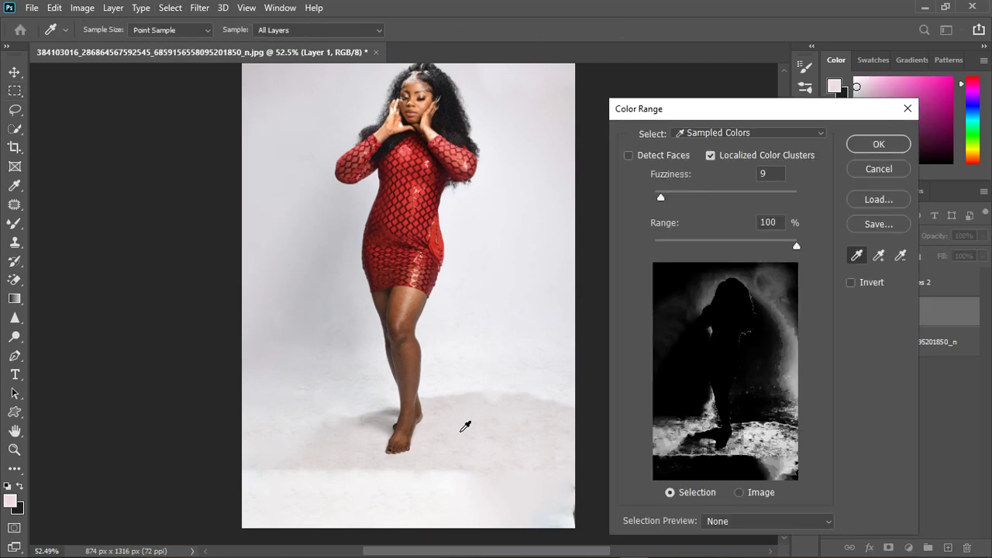
pyautogui.click(711, 156)
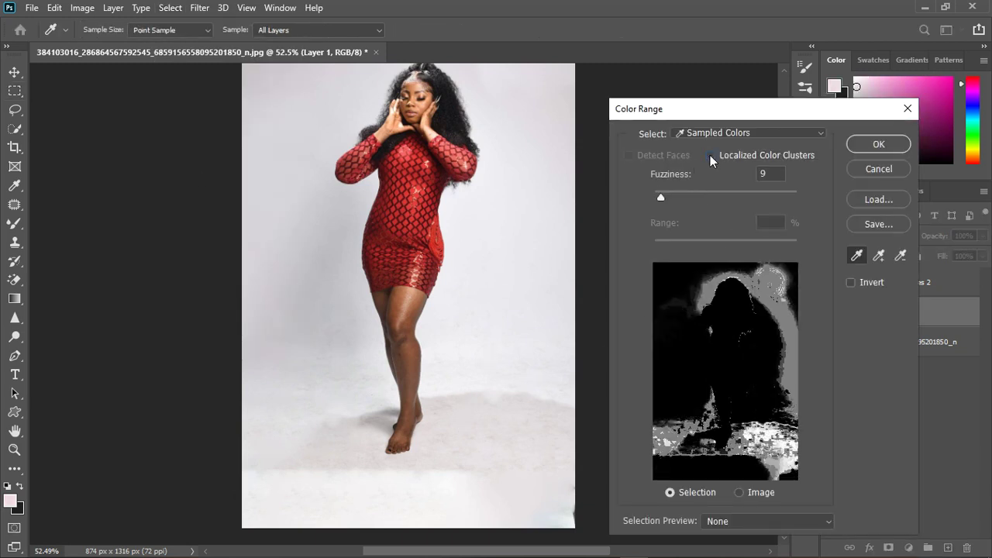
pyautogui.click(502, 412)
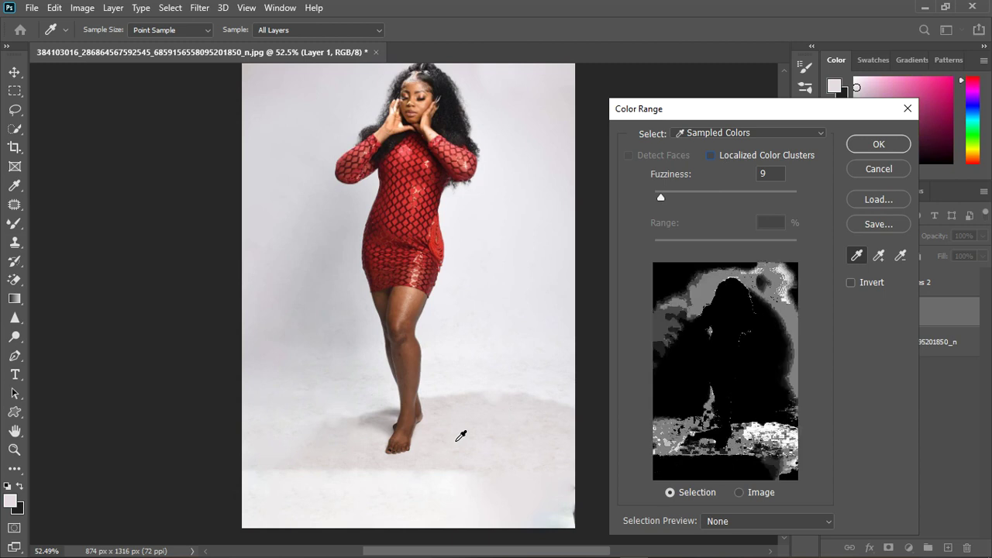
pyautogui.keyDown('shift'); pyautogui.click(449, 435); pyautogui.keyUp('shift')
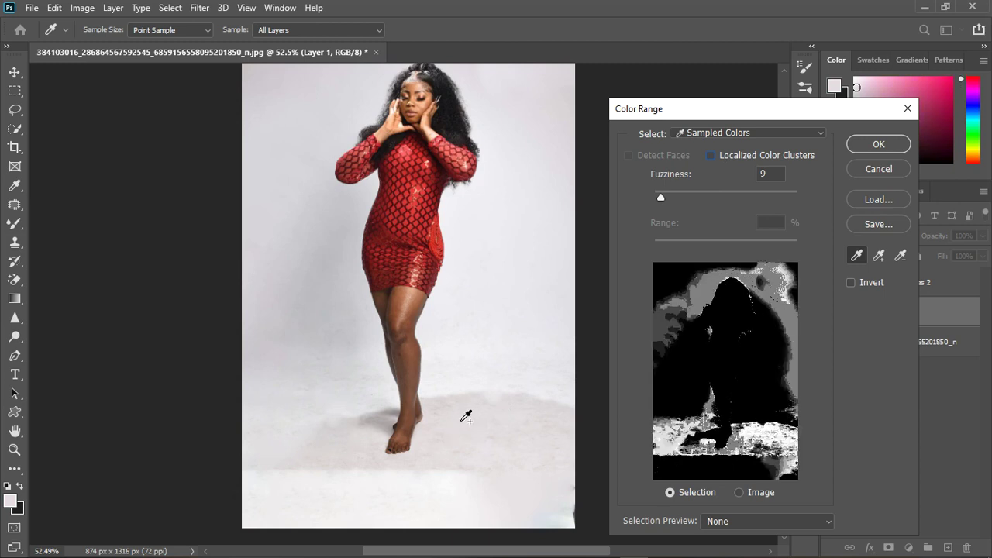
pyautogui.keyDown('shift'); pyautogui.click(360, 451); pyautogui.keyUp('shift')
pyautogui.keyDown('shift'); pyautogui.click(380, 429); pyautogui.keyUp('shift')
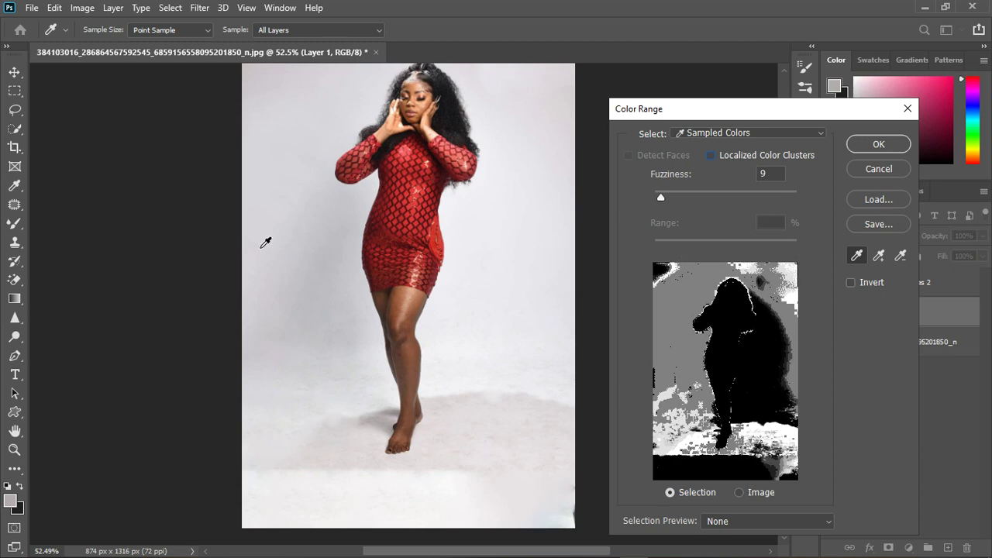
# Turn Localized Color Clusters back on, sample the floor beside the foot again, and create the Color Range selection
pyautogui.click(710, 156)
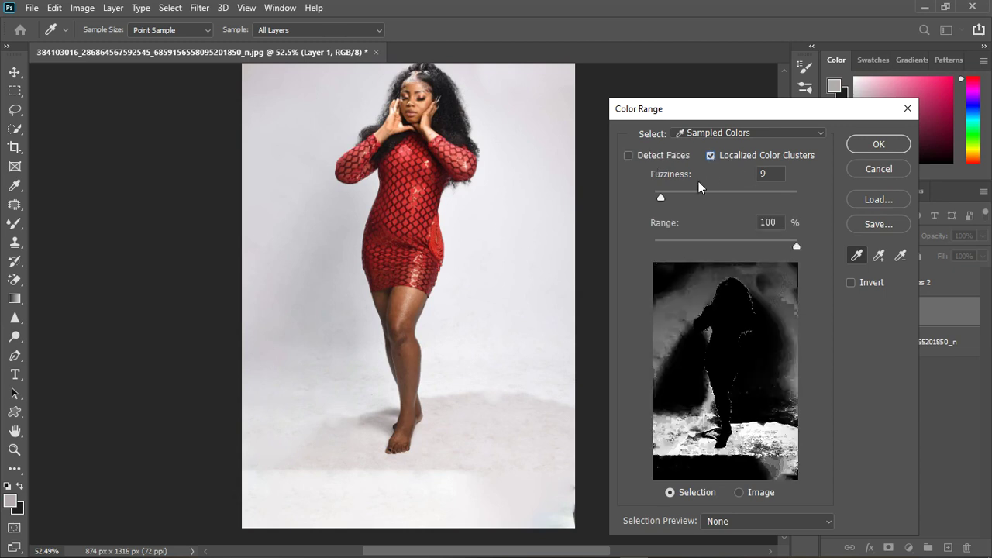
pyautogui.click(462, 451)
pyautogui.moveTo(474, 443)
pyautogui.mouseDown()
pyautogui.moveTo(525, 441)
pyautogui.moveTo(514, 456)
pyautogui.moveTo(442, 465)
pyautogui.moveTo(452, 418)
pyautogui.moveTo(439, 461)
pyautogui.moveTo(483, 458)
pyautogui.mouseUp()
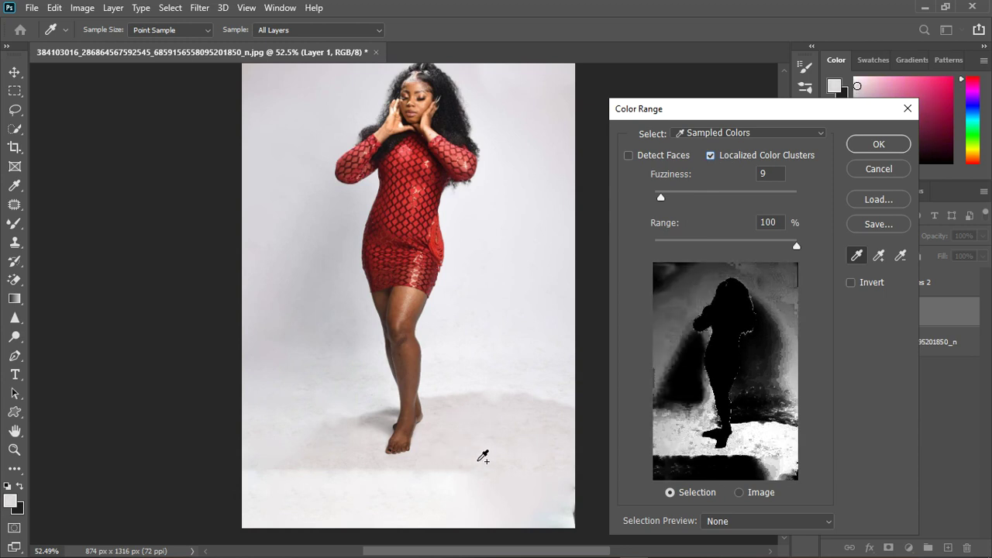
pyautogui.click(870, 146)
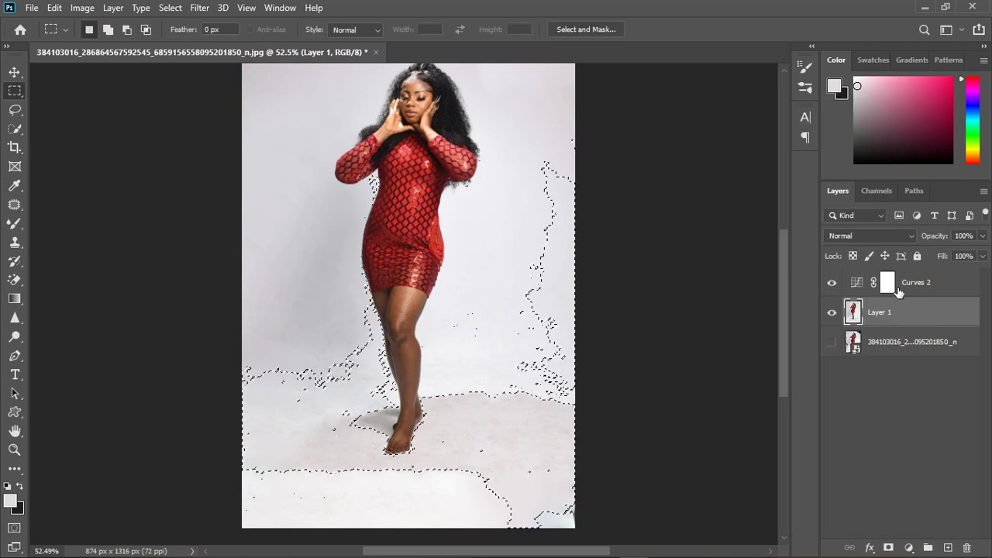
# Fill the selected floor area with black on the Curves 2 layer mask and deselect
pyautogui.click(890, 285)
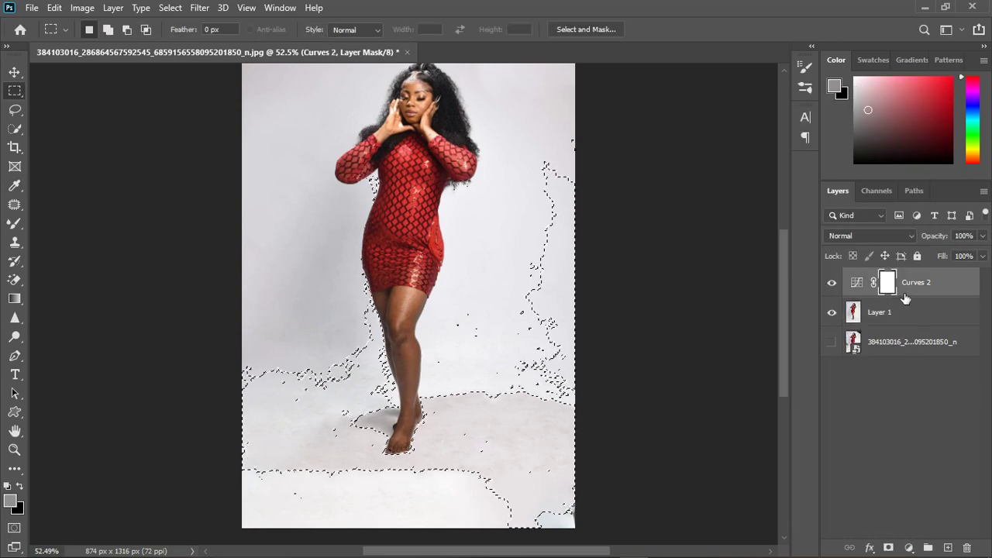
pyautogui.hotkey('shift', 'BackSpace')
pyautogui.click(519, 141)
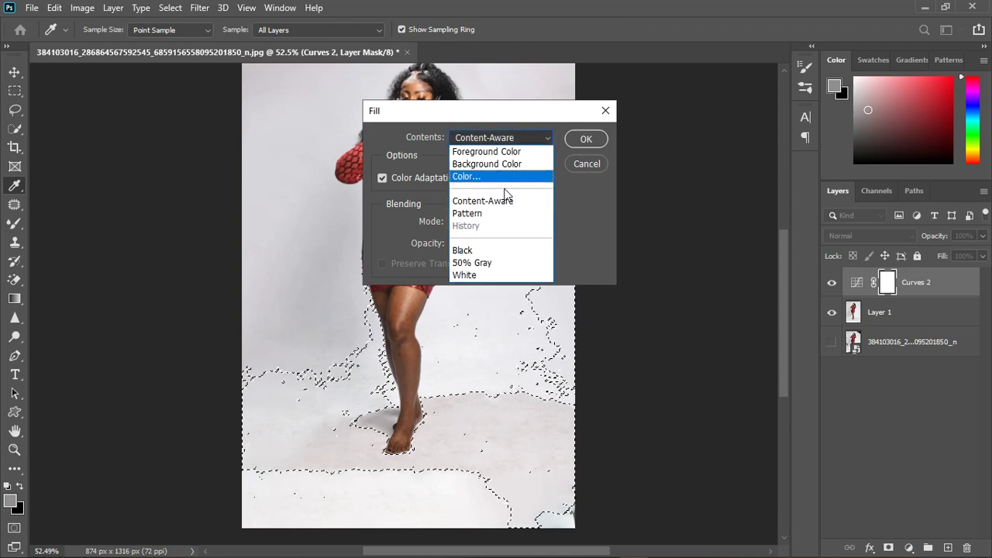
pyautogui.click(492, 250)
pyautogui.click(585, 140)
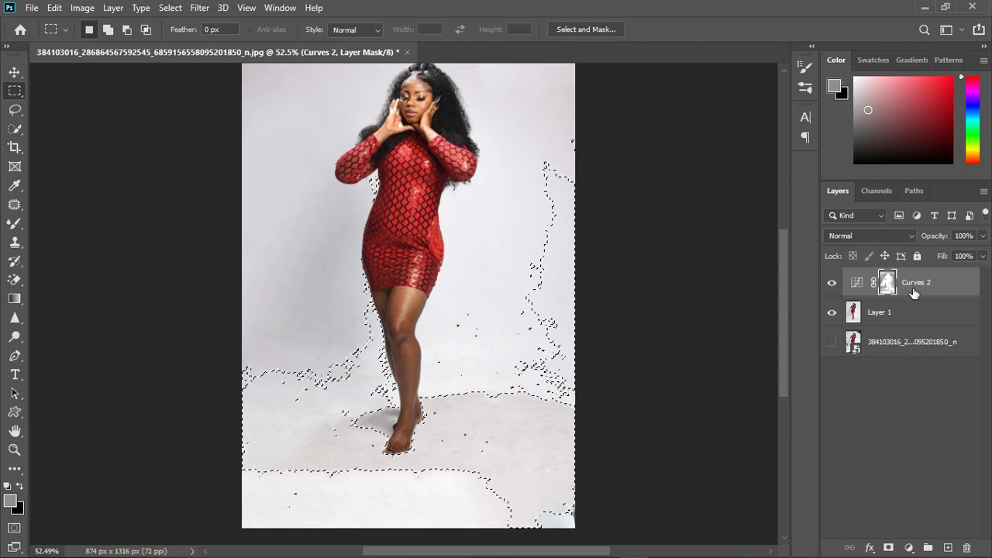
pyautogui.click(586, 290)
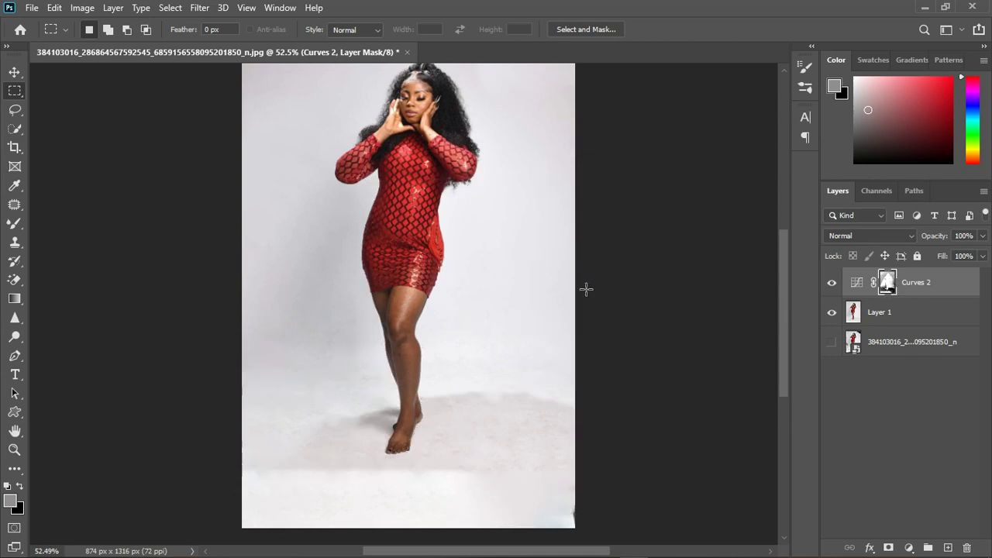
# Invert the Curves 2 layer mask and open the adjustment's curve settings
pyautogui.moveTo(889, 300); pyautogui.dragTo(884, 295)
pyautogui.doubleClick(866, 286)
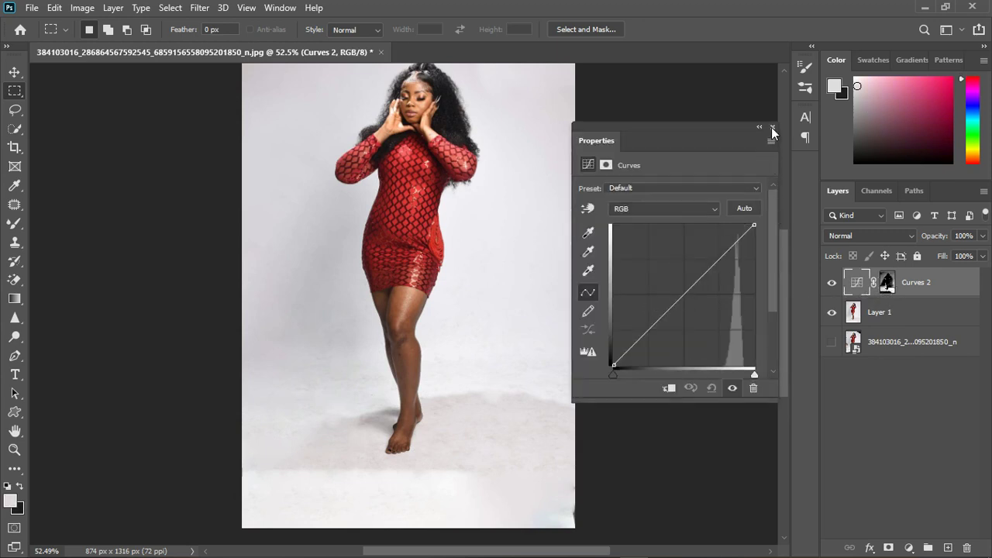
# Invert the Curves 2 layer mask again and raise the midtones of the adjustment's RGB curve
pyautogui.click(772, 128)
pyautogui.click(890, 284)
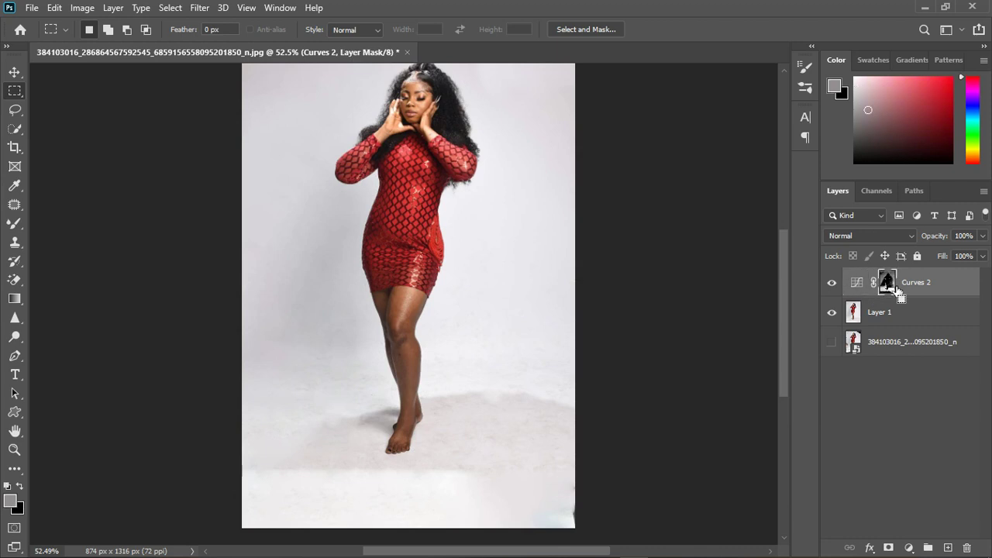
pyautogui.moveTo(892, 288); pyautogui.dragTo(803, 277)
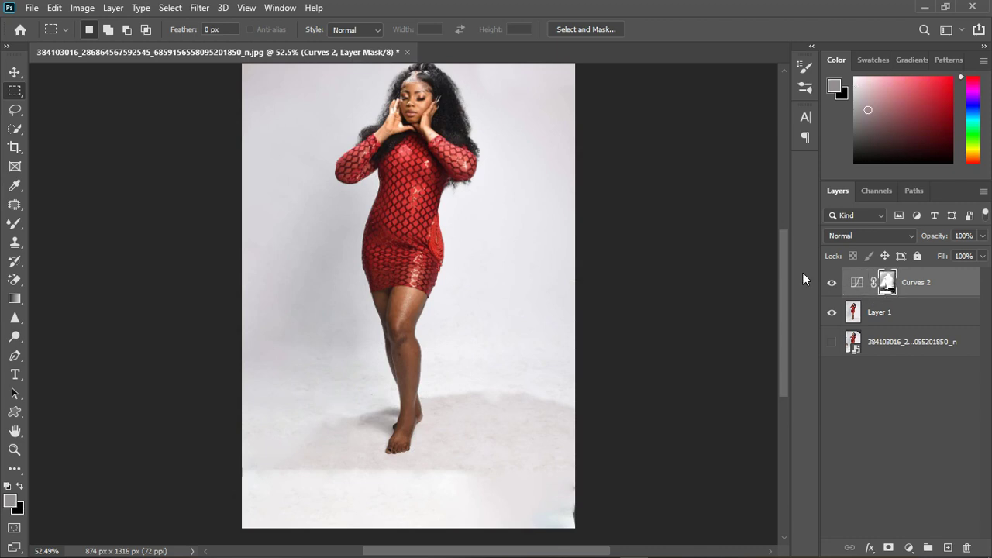
pyautogui.doubleClick(857, 284)
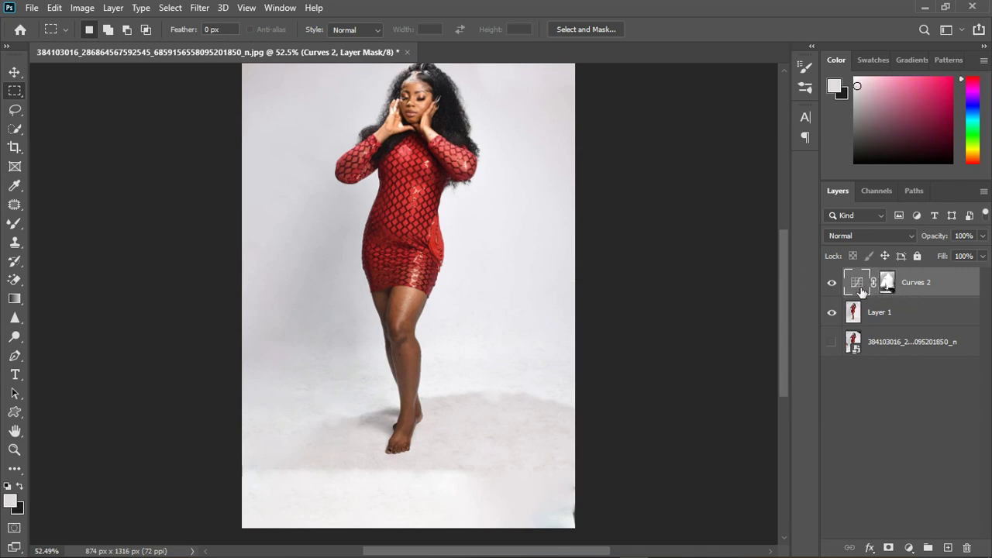
pyautogui.moveTo(690, 298); pyautogui.dragTo(675, 281)
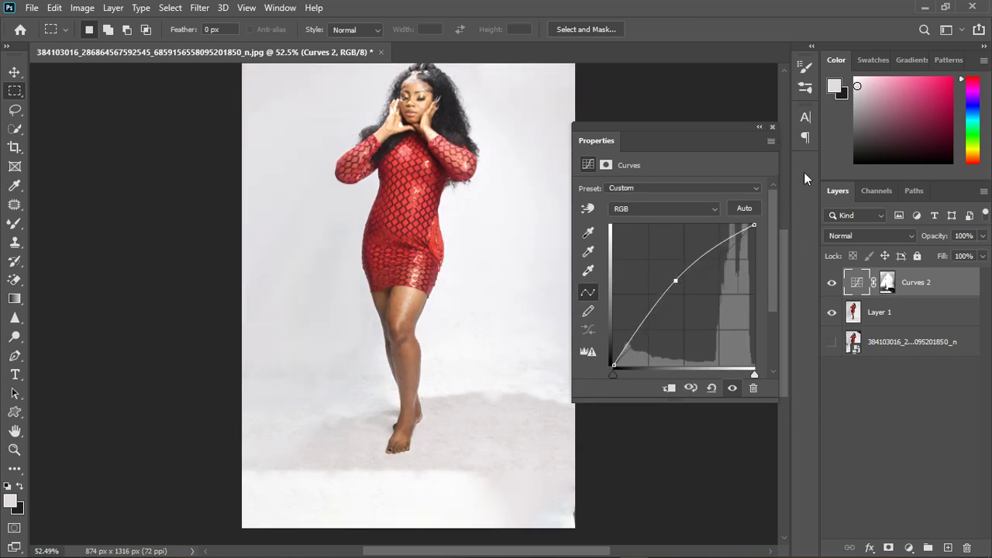
# Invert the Curves 2 mask to limit the brightening to the floor area, and compare the image with the adjustment off and on
pyautogui.click(804, 173)
pyautogui.click(887, 282)
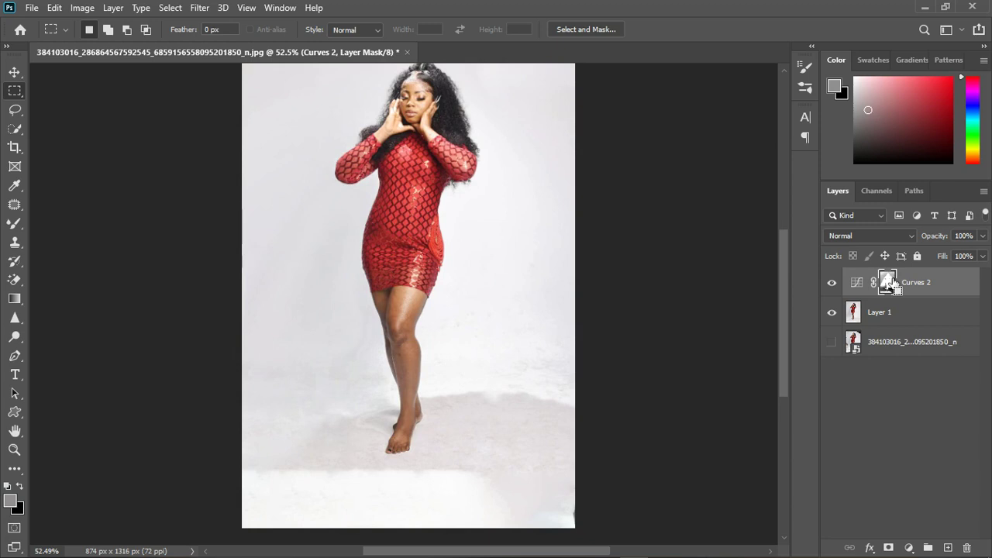
pyautogui.hotkey('ctrl', 'i')
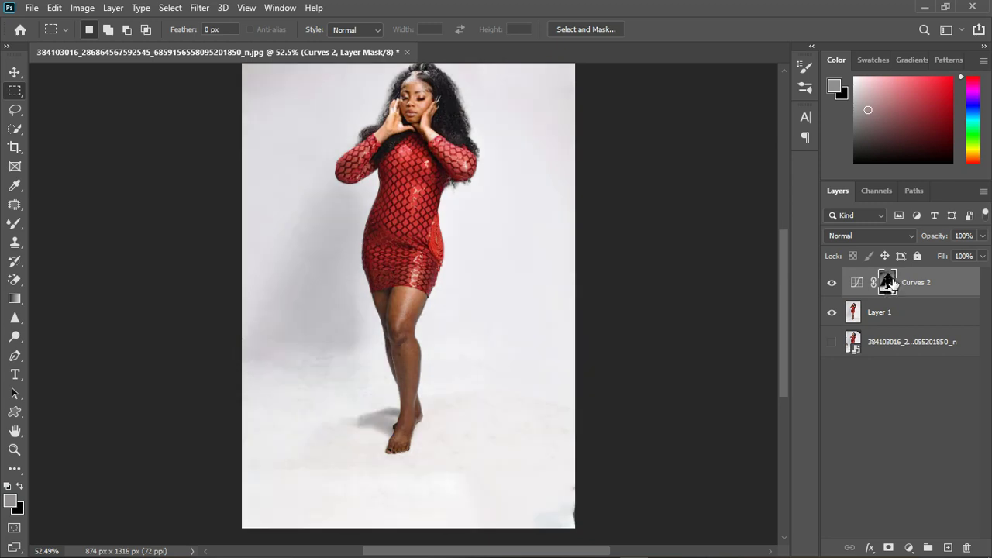
pyautogui.click(834, 283)
pyautogui.click(834, 284)
pyautogui.click(834, 284)
pyautogui.click(834, 284)
# Paint black over the subject and upper backdrop on the Curves 2 mask with a 400 px brush at 100% opacity
pyautogui.click(14, 224)
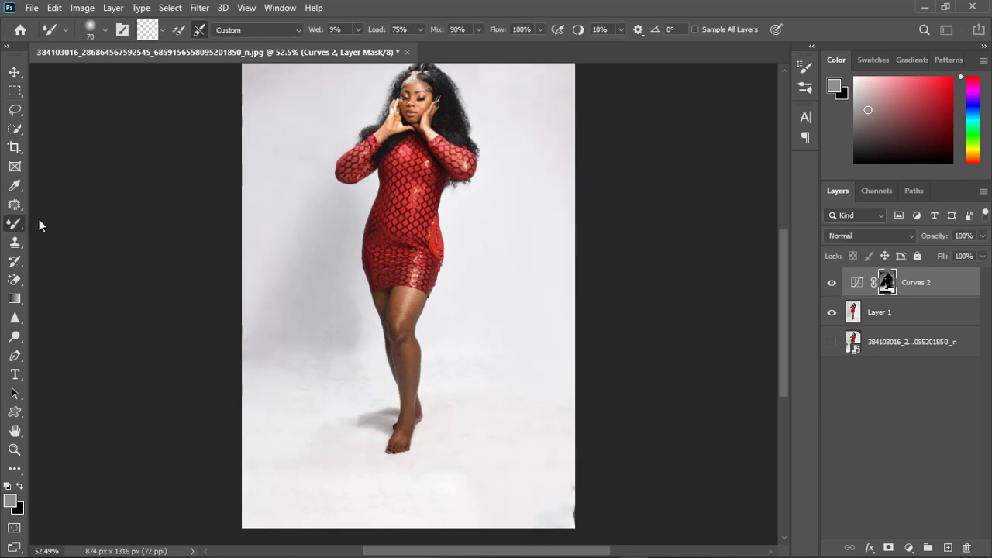
pyautogui.click(7, 486)
pyautogui.click(20, 486)
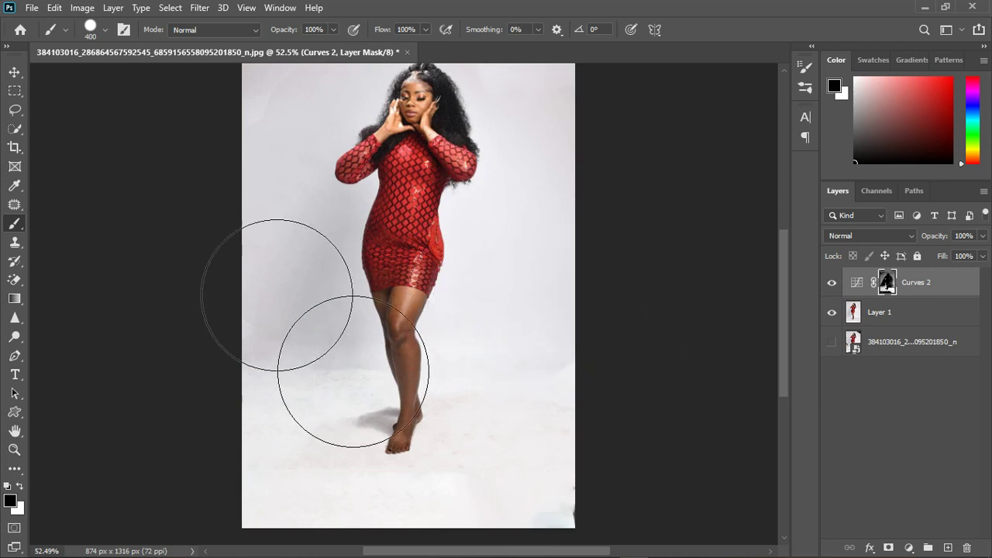
pyautogui.moveTo(408, 411)
pyautogui.mouseDown()
pyautogui.moveTo(242, 536)
pyautogui.moveTo(274, 522)
pyautogui.moveTo(262, 513)
pyautogui.moveTo(311, 551)
pyautogui.moveTo(710, 553)
pyautogui.moveTo(737, 425)
pyautogui.mouseUp()
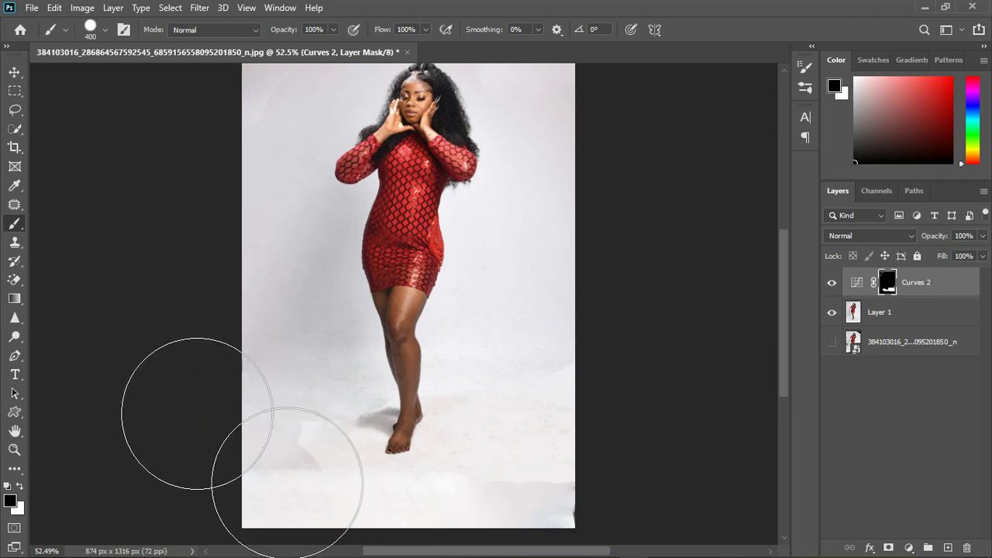
# Compare the image with Curves 2 off and on, and lower the adjustment layer's opacity to 60%
pyautogui.click(832, 283)
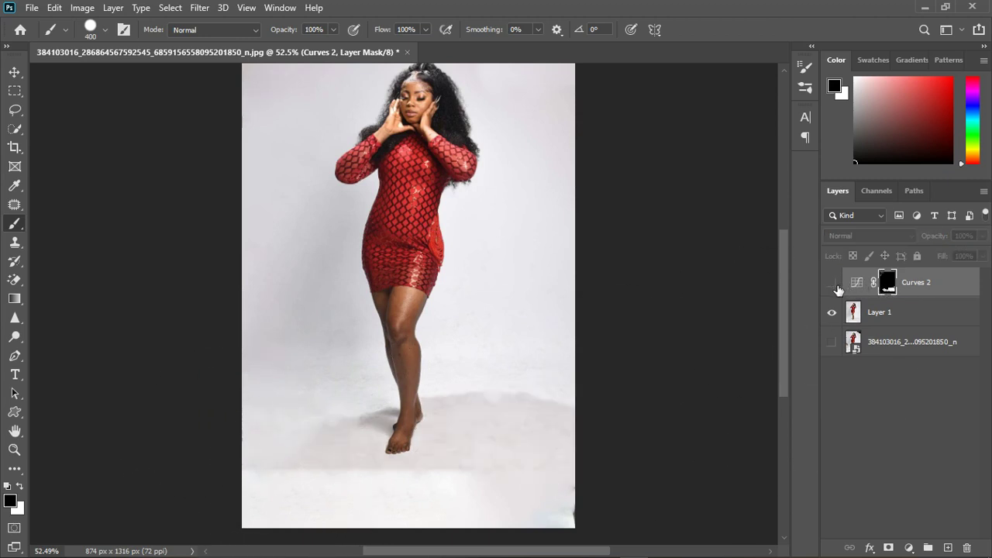
pyautogui.click(831, 284)
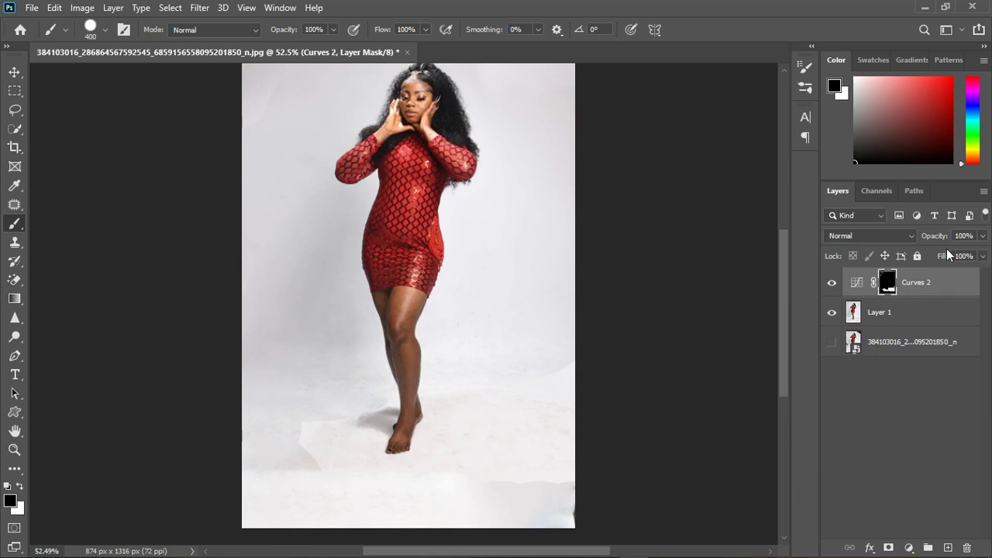
pyautogui.moveTo(981, 242); pyautogui.dragTo(968, 256)
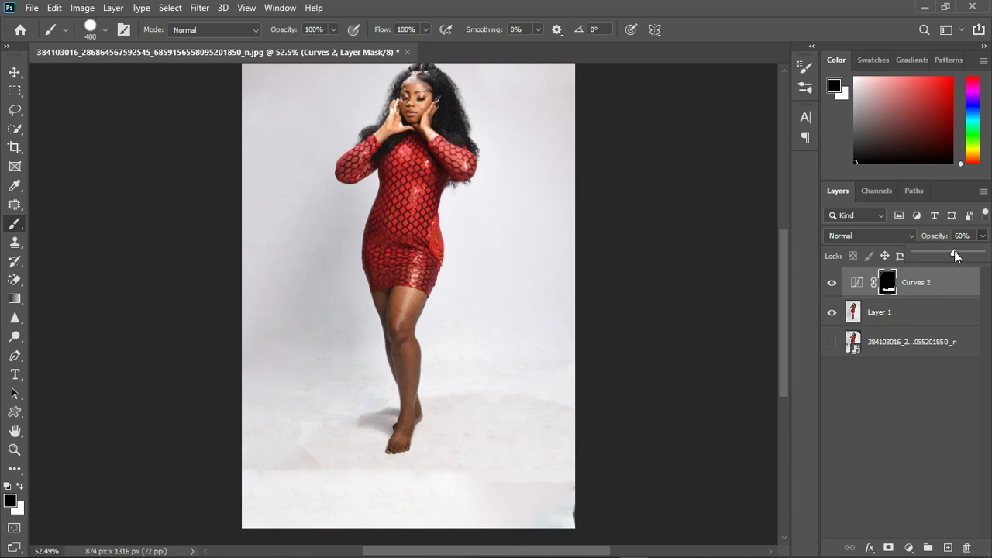
pyautogui.click(963, 293)
# Lower the Underlying Layer highlight limit in the Curves 2 Blend If options, and compare the adjustment off and on
pyautogui.press('x')
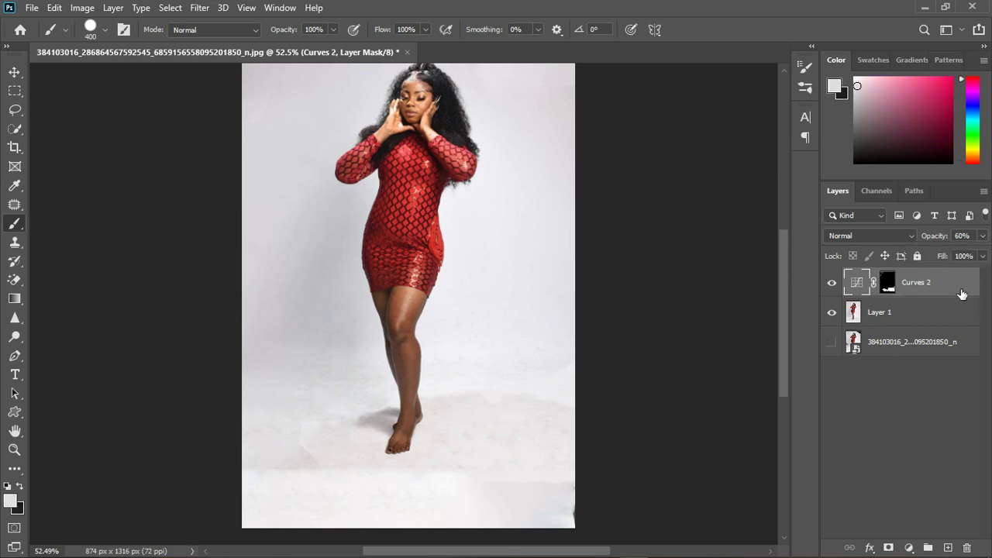
pyautogui.doubleClick(961, 293)
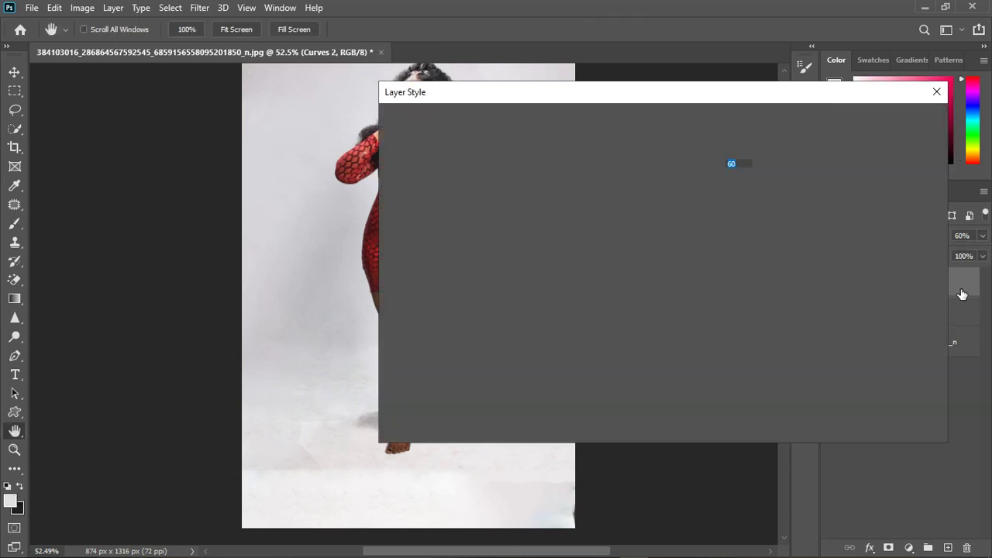
pyautogui.moveTo(749, 96); pyautogui.dragTo(956, 51)
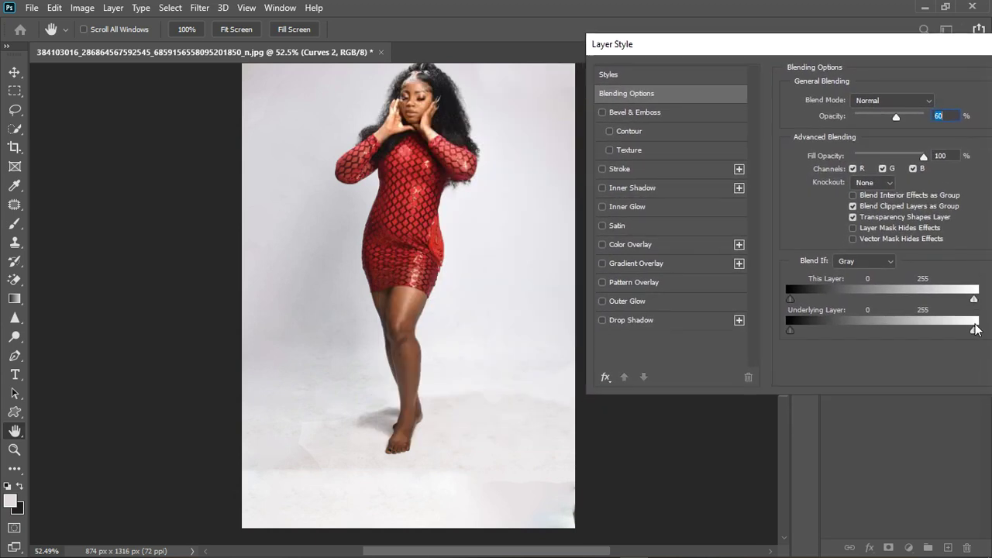
pyautogui.moveTo(974, 331)
pyautogui.mouseDown()
pyautogui.moveTo(910, 332)
pyautogui.moveTo(969, 331)
pyautogui.moveTo(958, 337)
pyautogui.mouseUp()
pyautogui.moveTo(944, 50); pyautogui.dragTo(797, 73)
pyautogui.click(948, 98)
pyautogui.press('b')
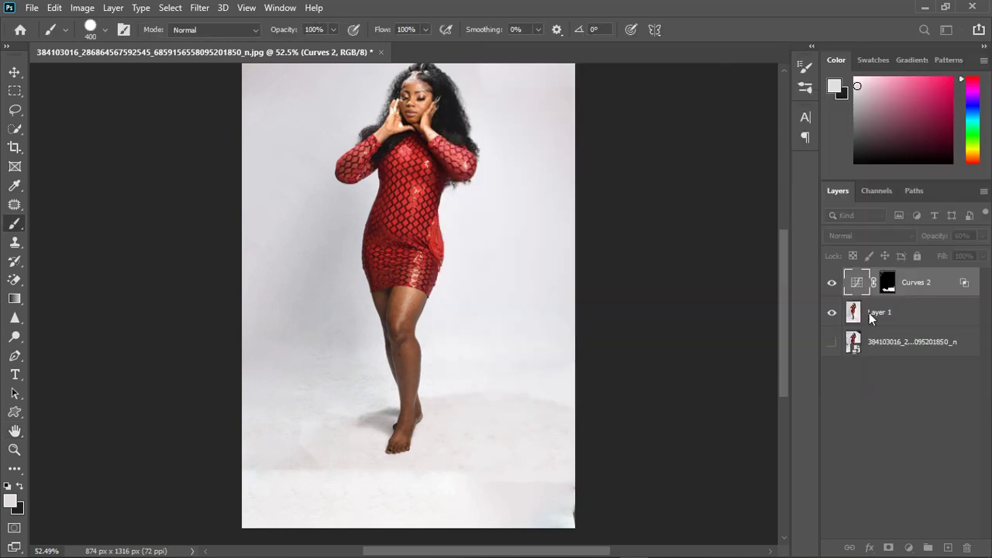
pyautogui.click(833, 284)
pyautogui.click(833, 283)
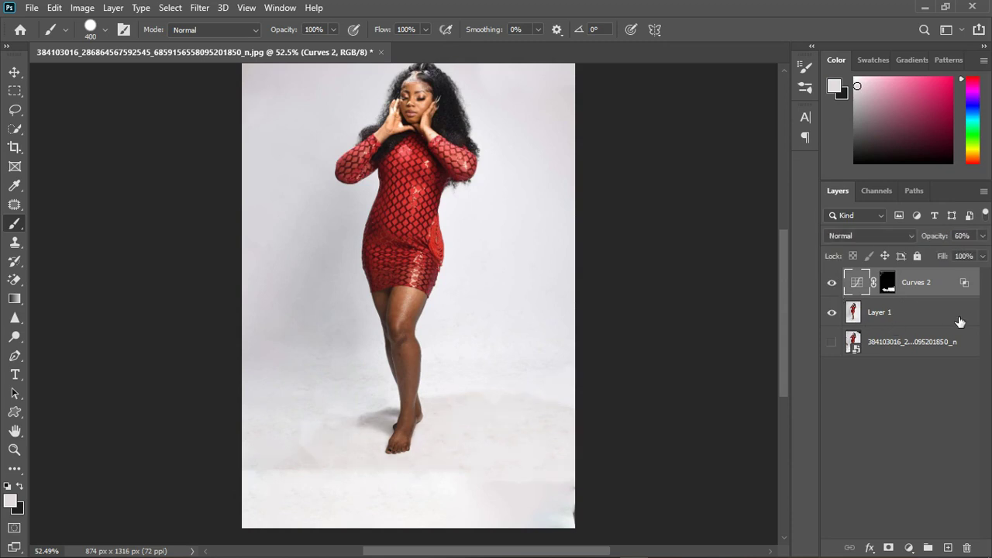
# Stamp all visible layers into a new layer above Curves 2 and inspect the full figure and backdrop
pyautogui.hotkey('ctrl', 'shift', 'alt', 'e')
pyautogui.scroll(-2, 578, 256)
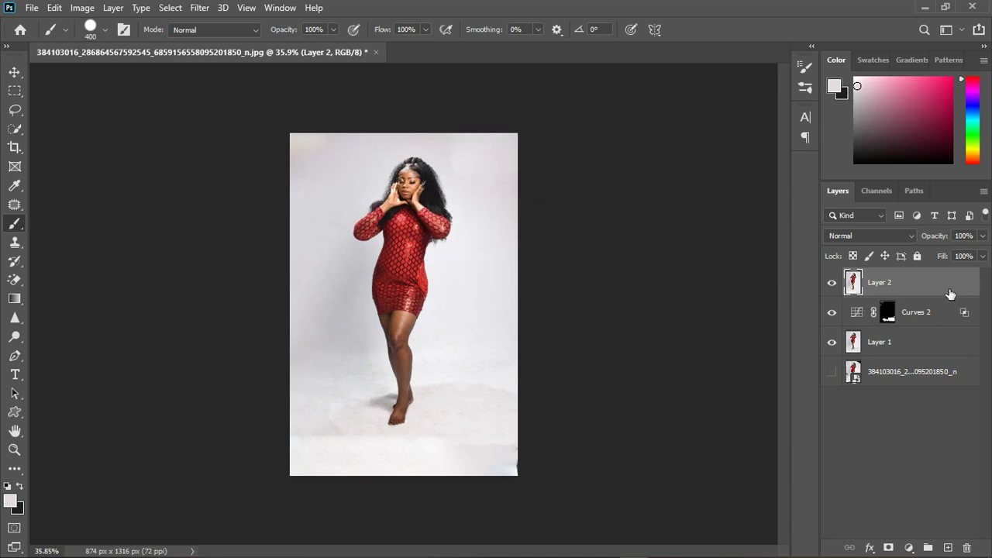
pyautogui.scroll(4, 395, 325)
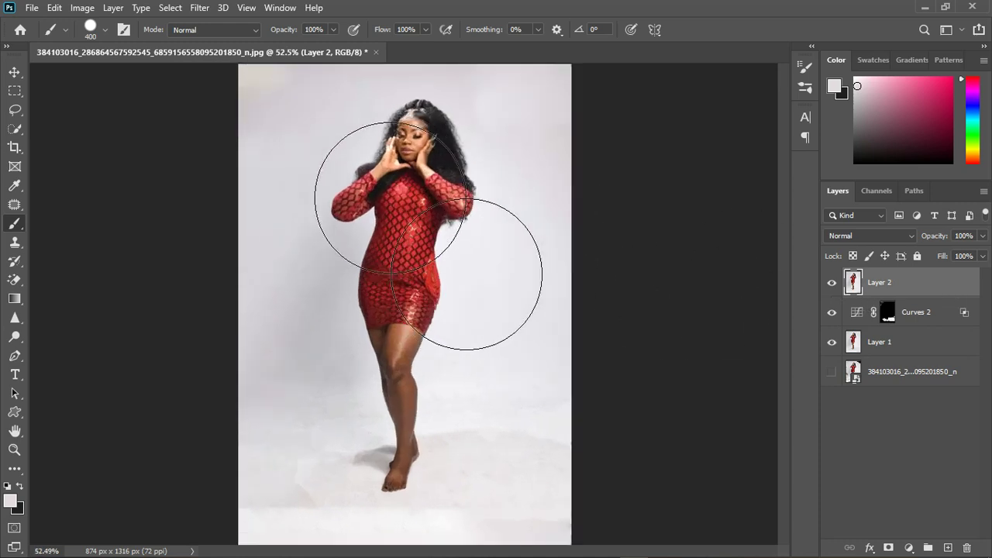
pyautogui.scroll(2, 392, 345)
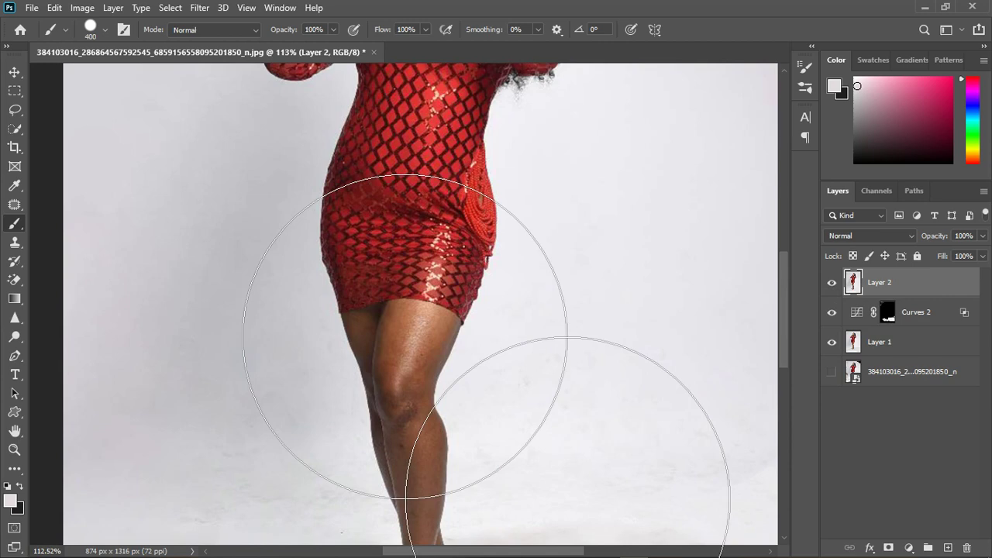
pyautogui.scroll(-5, 405, 335)
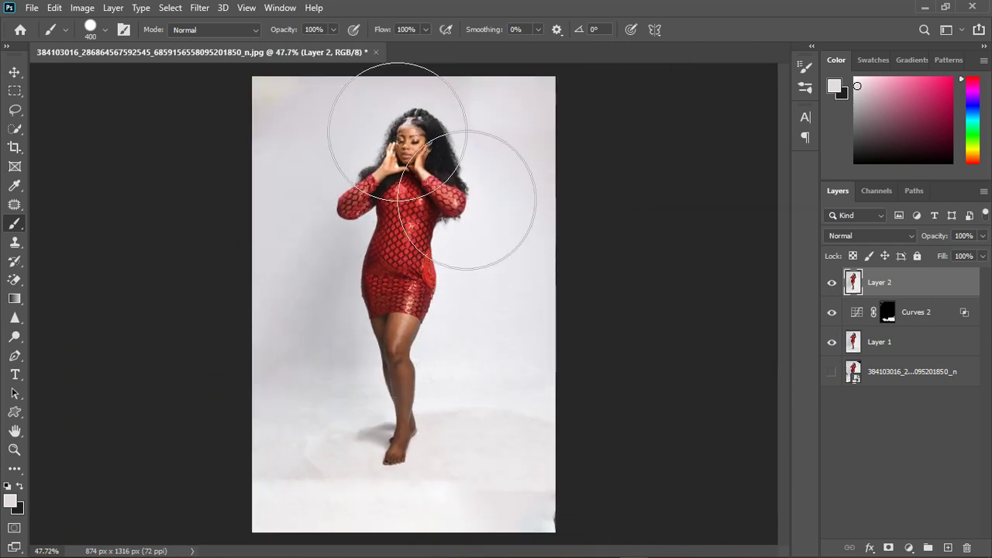
pyautogui.scroll(2, 397, 132)
pyautogui.scroll(-1, 419, 163)
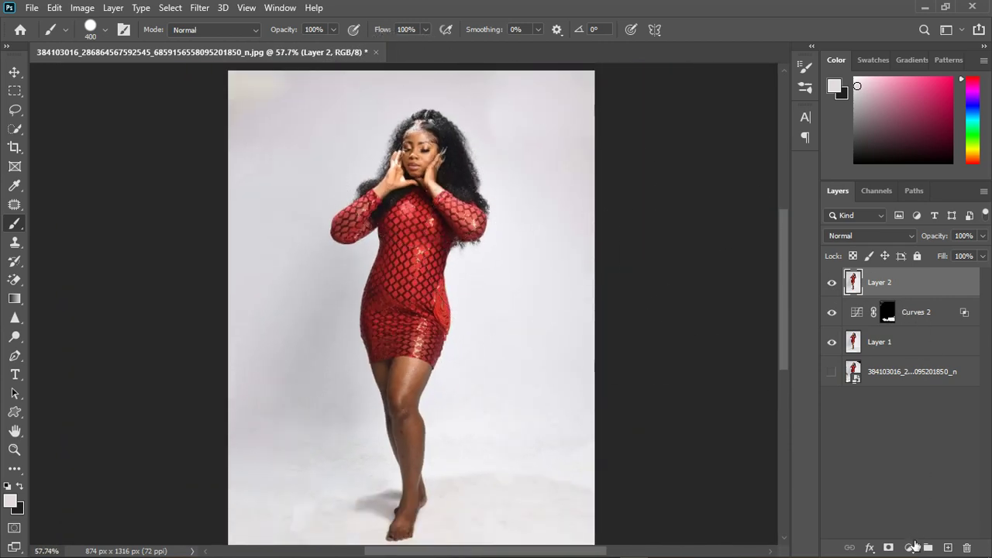
# Add a Hue/Saturation adjustment above the stamped layer and target the Reds by sampling the skin beside the face
pyautogui.click(913, 547)
pyautogui.click(914, 399)
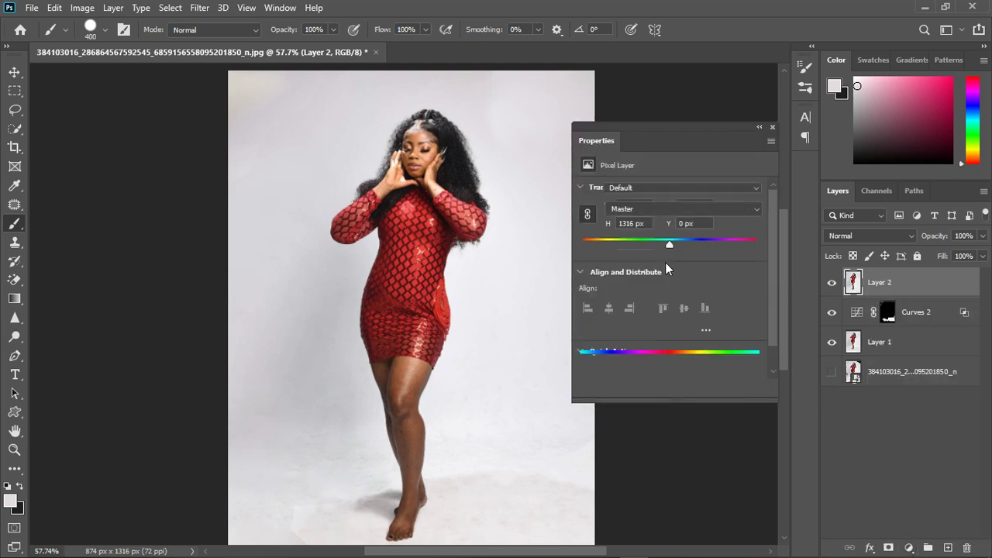
pyautogui.click(588, 208)
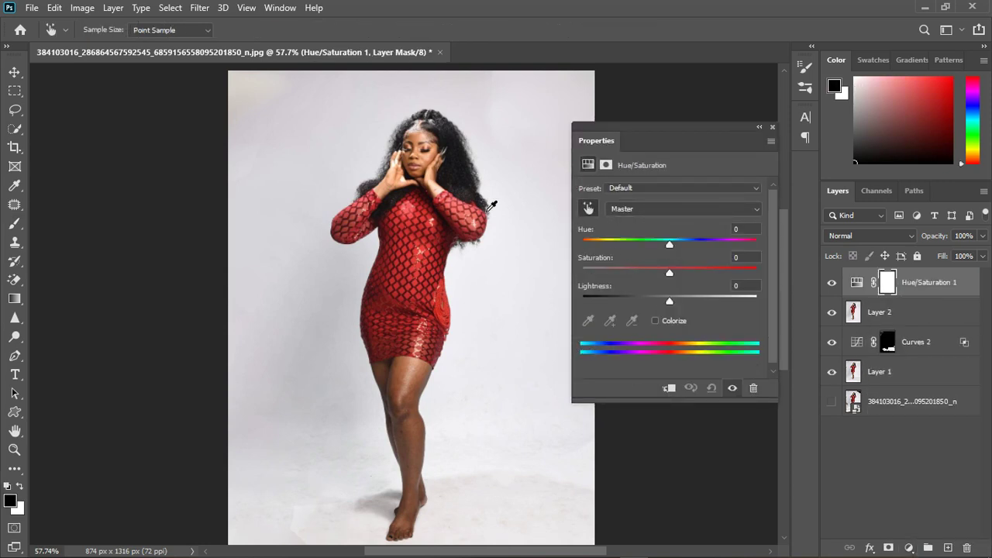
pyautogui.click(434, 164)
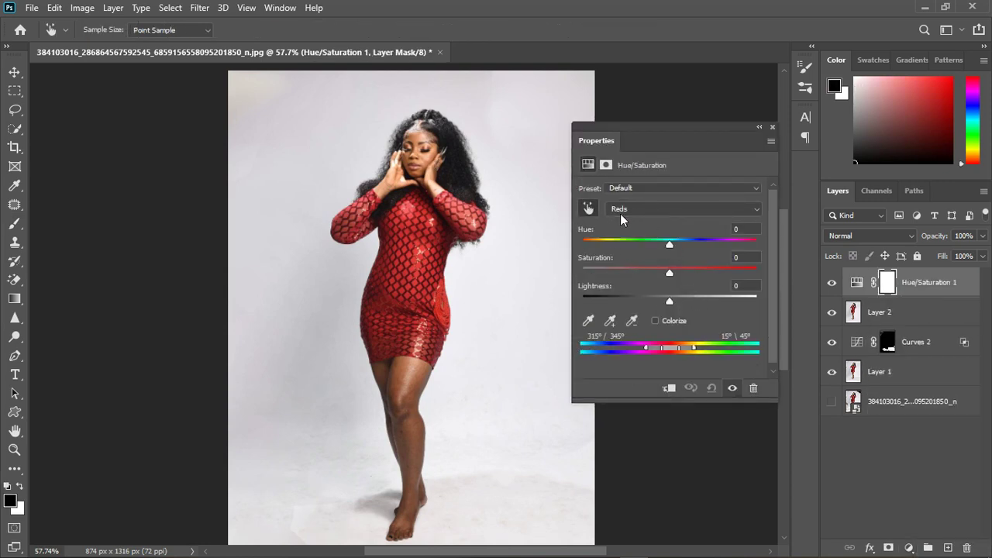
# Set the Reds hue to +180 as a preview and shift the affected range to 292°/322° and 352°\21°, checking the dress and skin
pyautogui.moveTo(700, 248); pyautogui.dragTo(770, 245)
pyautogui.scroll(5, 425, 482)
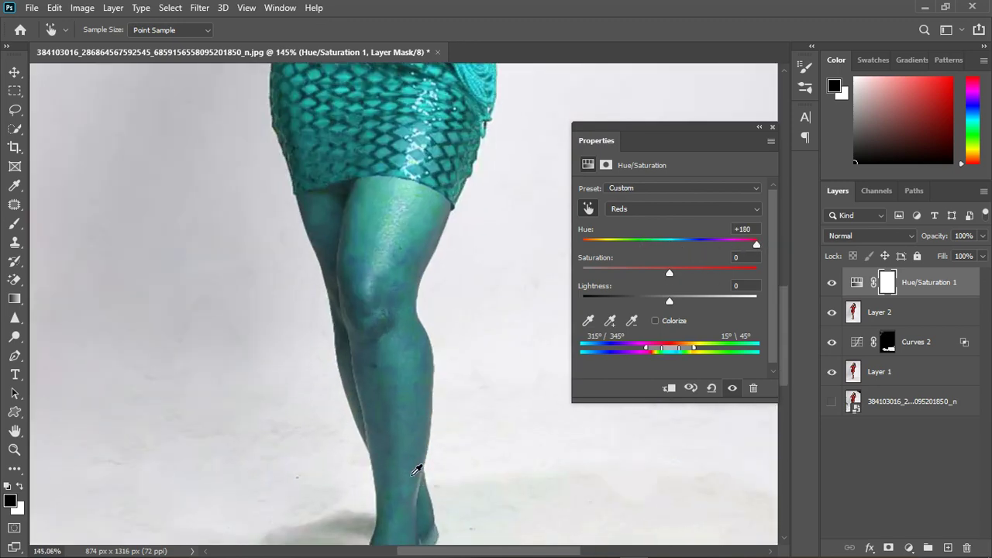
pyautogui.scroll(-4, 397, 348)
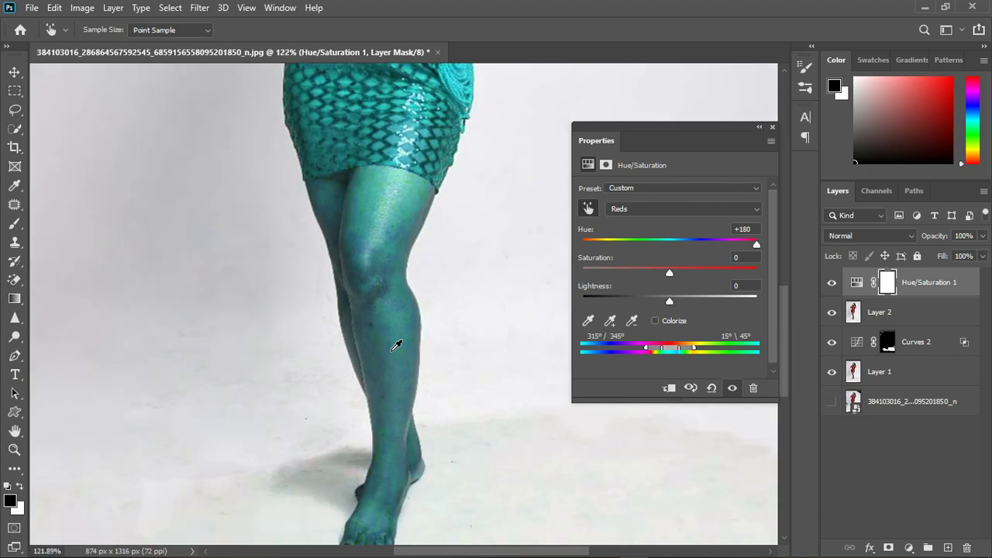
pyautogui.scroll(3, 394, 346)
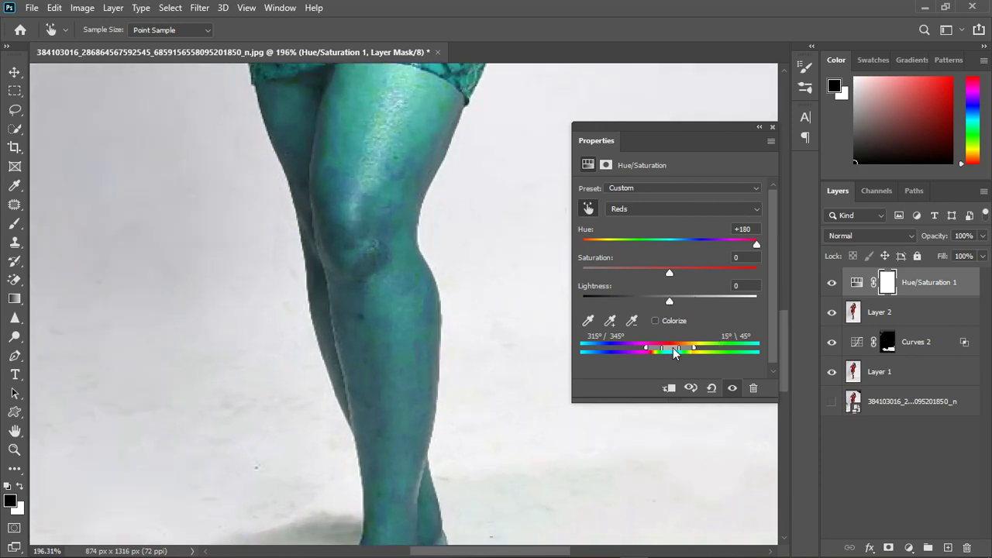
pyautogui.moveTo(674, 353)
pyautogui.mouseDown()
pyautogui.moveTo(642, 354)
pyautogui.moveTo(659, 352)
pyautogui.mouseUp()
pyautogui.scroll(-6, 460, 303)
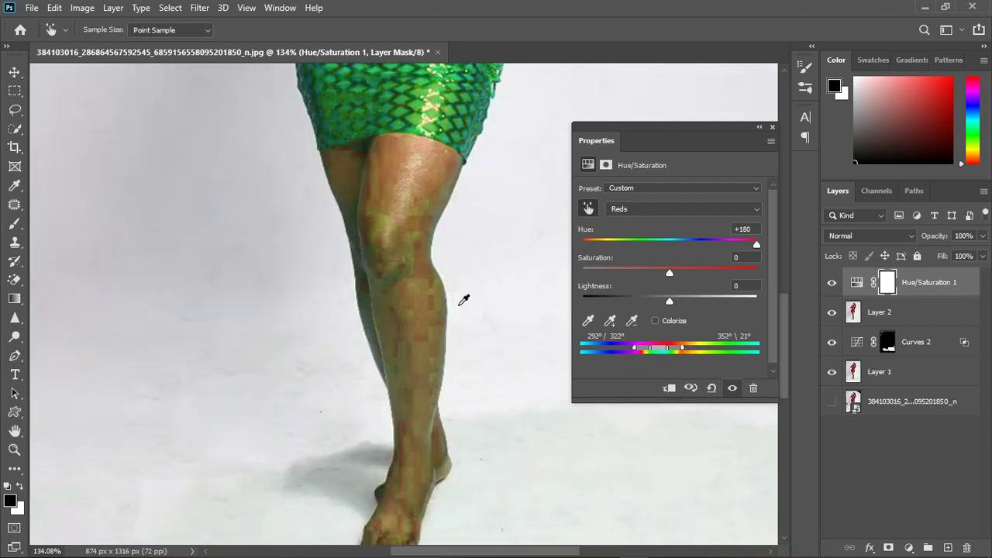
pyautogui.scroll(-2, 457, 124)
pyautogui.scroll(6, 454, 117)
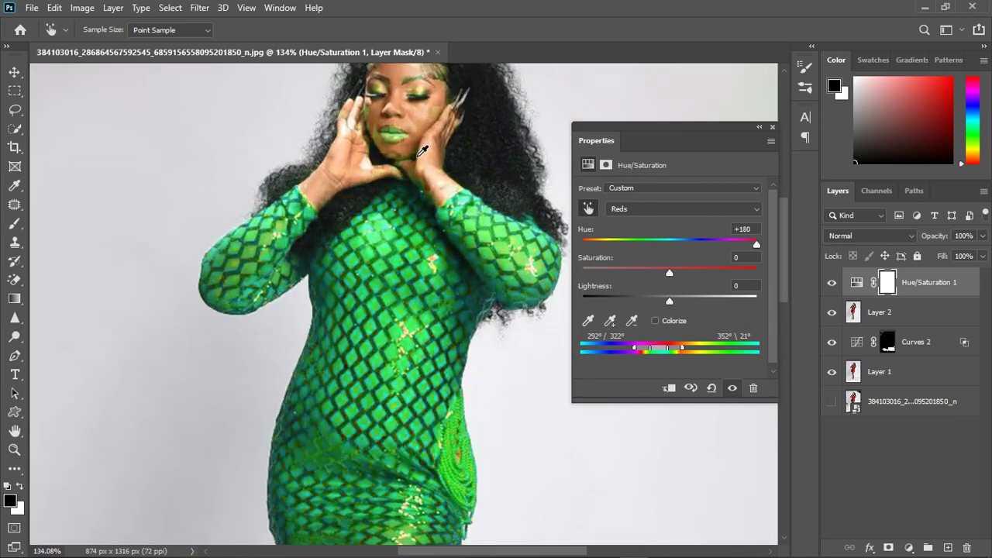
pyautogui.scroll(-5, 422, 152)
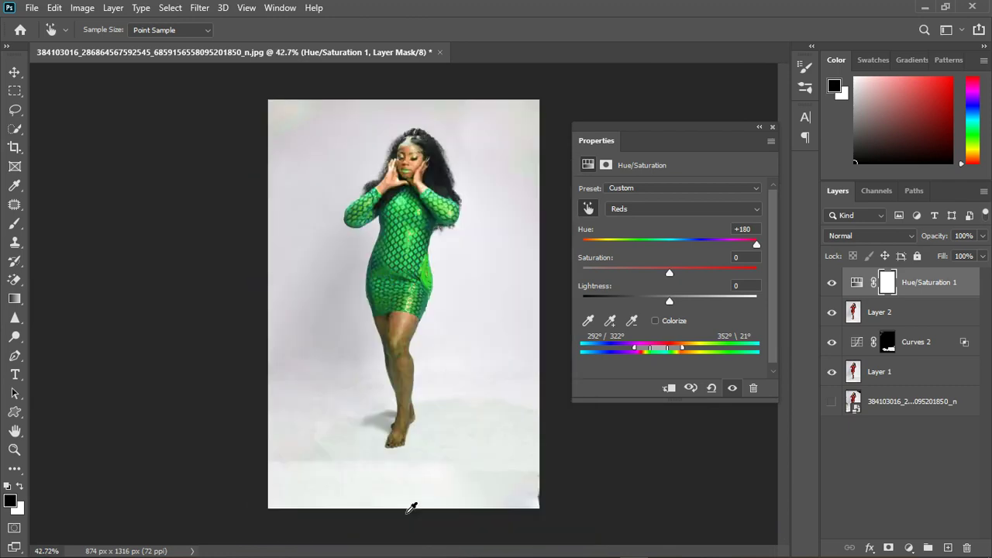
pyautogui.scroll(6, 411, 465)
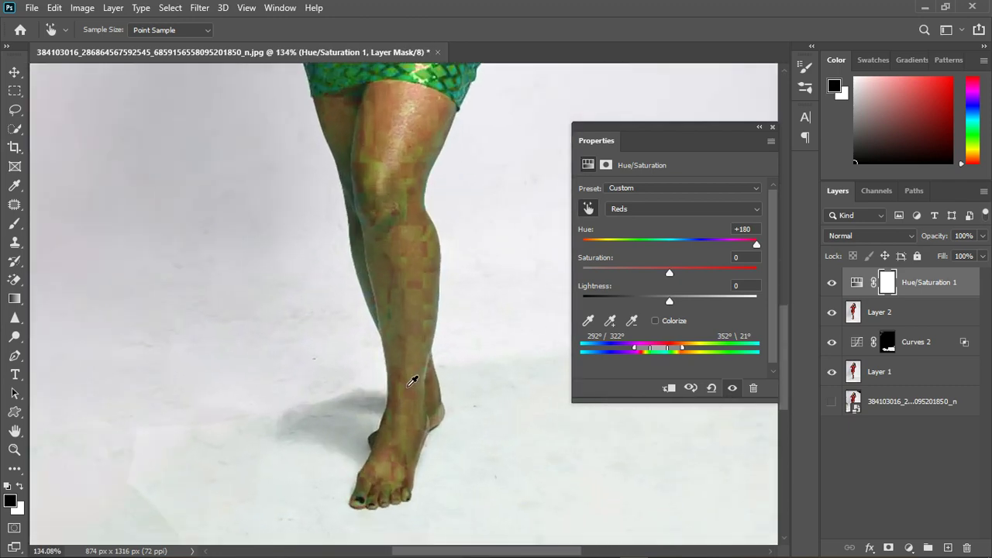
# Reset the Reds hue to 0 and raise it to +39
pyautogui.click(752, 230)
pyautogui.write('0')
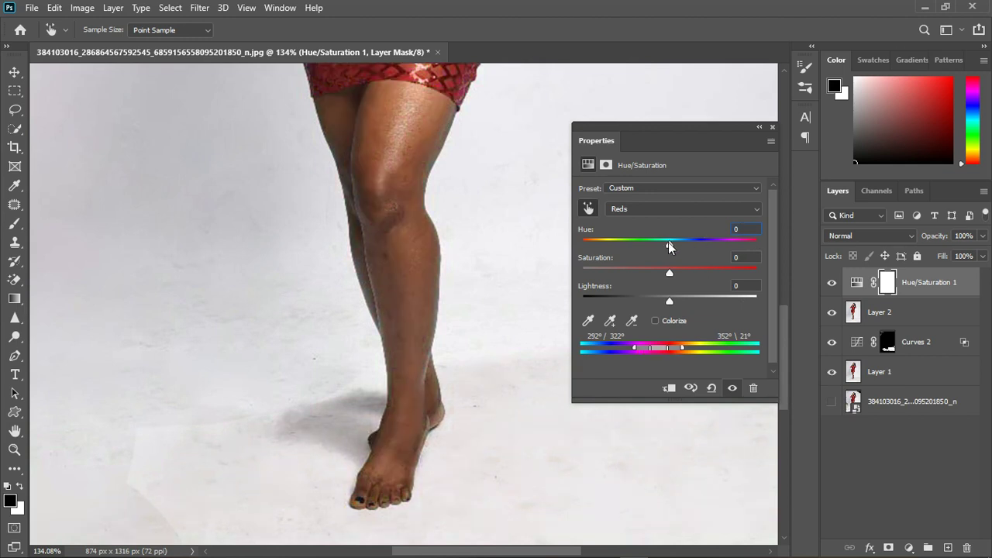
pyautogui.moveTo(674, 246); pyautogui.dragTo(704, 238)
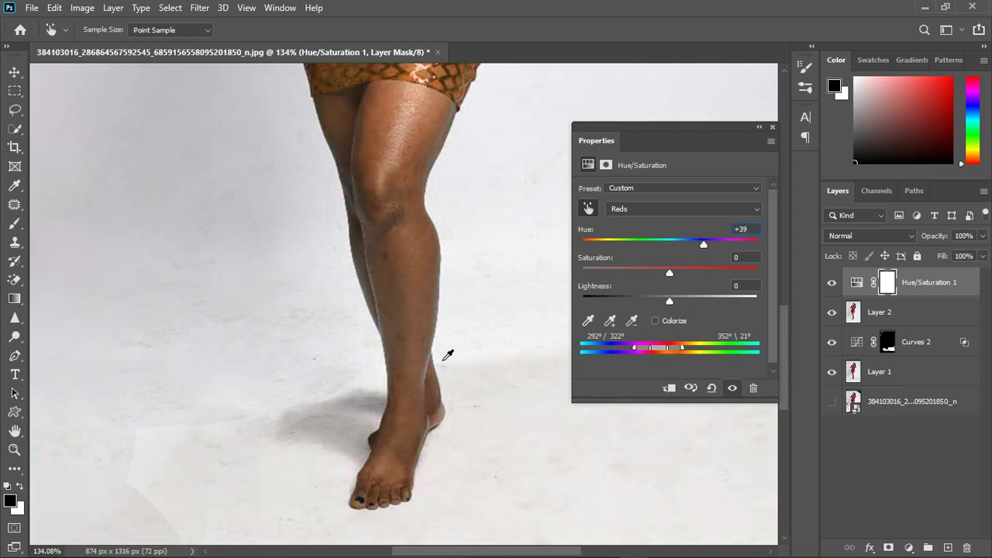
pyautogui.scroll(-8, 465, 333)
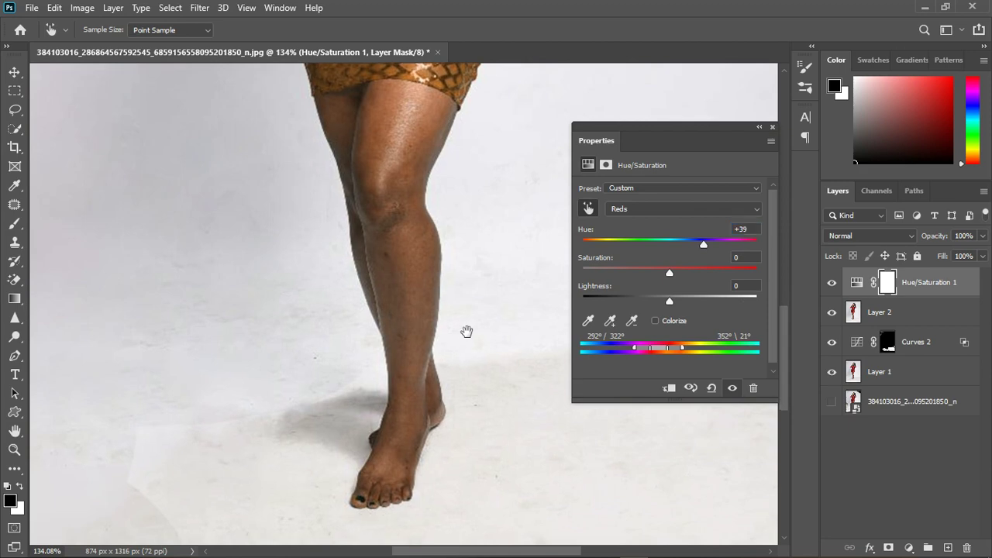
# Set the Reds hue to +33 and paint black over the dress on the Hue/Saturation mask with a large brush
pyautogui.scroll(3, 396, 280)
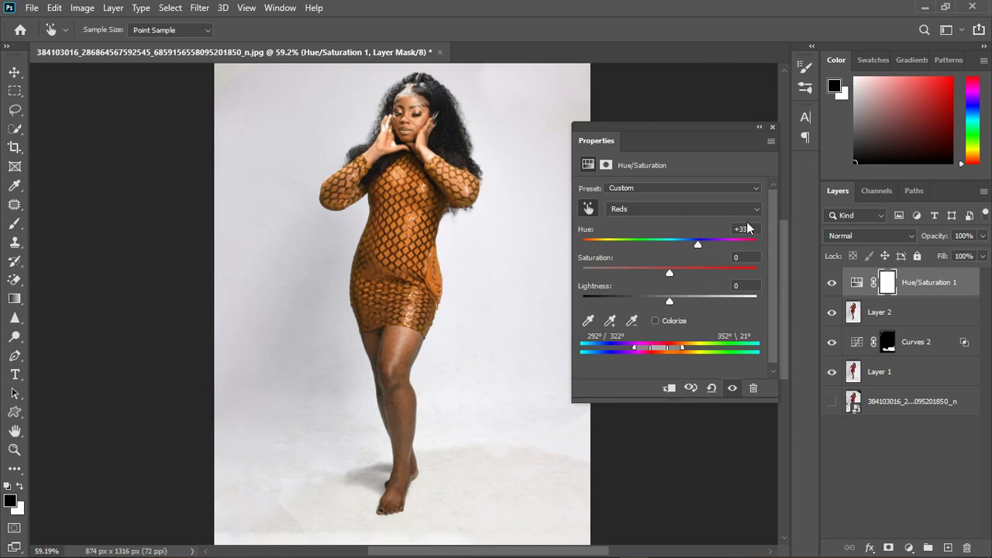
pyautogui.click(772, 127)
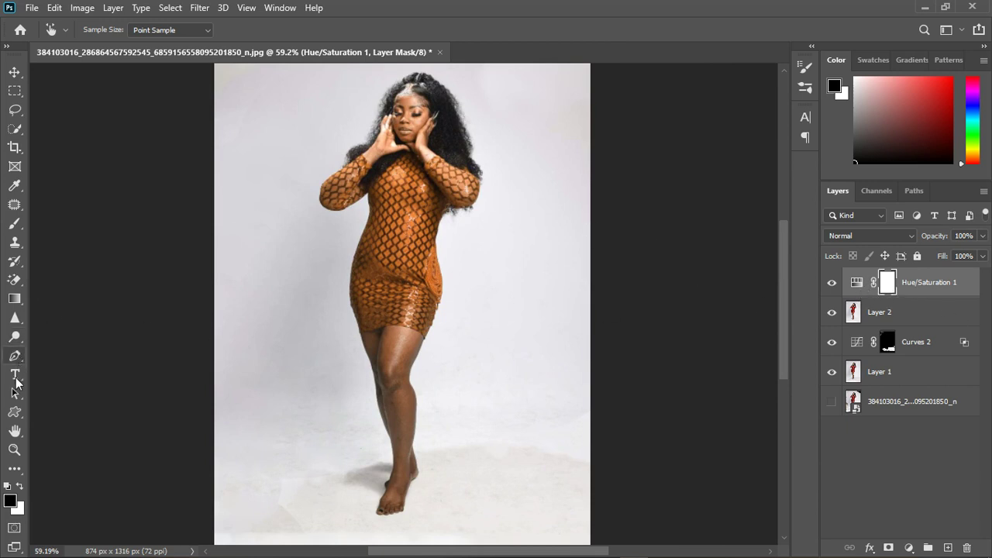
pyautogui.click(12, 227)
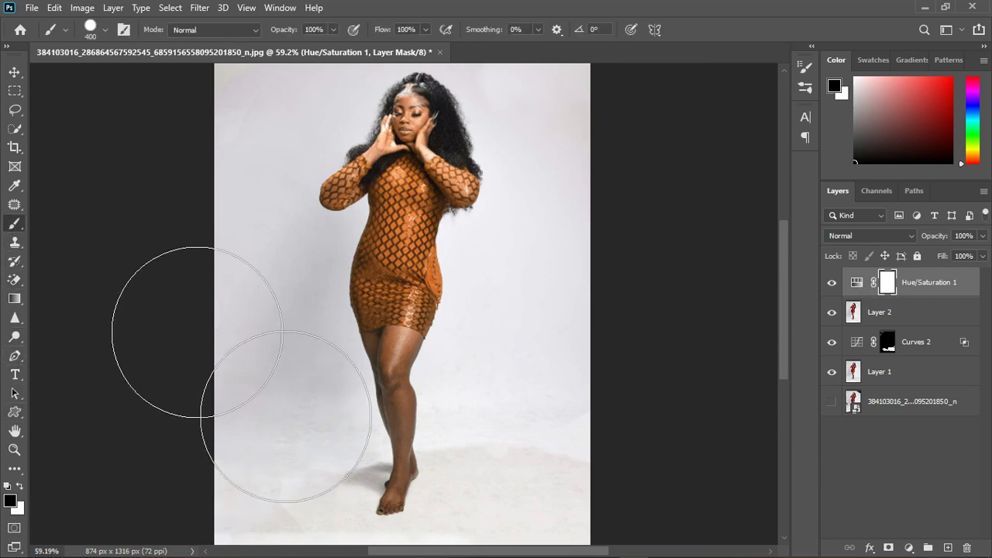
pyautogui.press('[')
pyautogui.press('[')
pyautogui.press('[')
pyautogui.press('[')
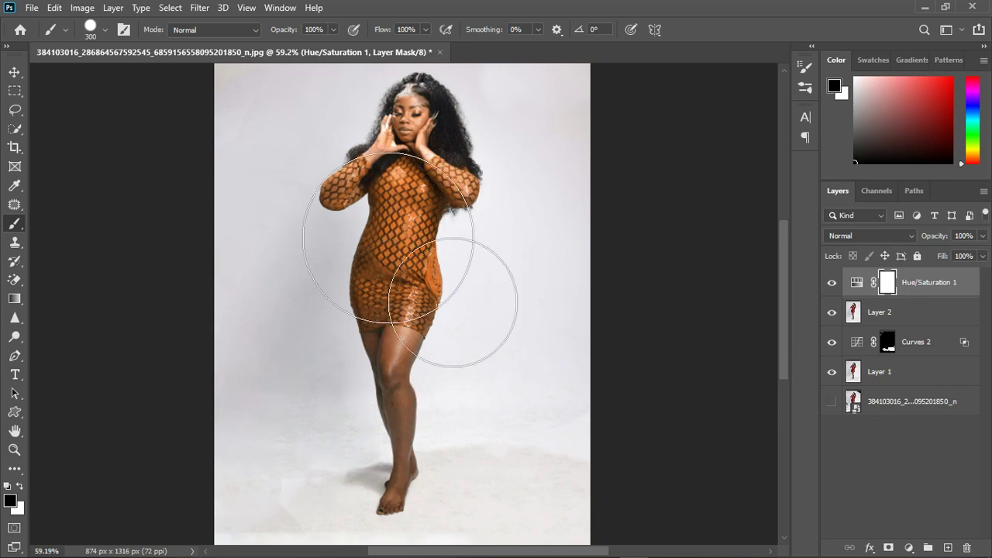
pyautogui.moveTo(387, 194)
pyautogui.mouseDown()
pyautogui.moveTo(434, 264)
pyautogui.moveTo(458, 233)
pyautogui.moveTo(510, 237)
pyautogui.mouseUp()
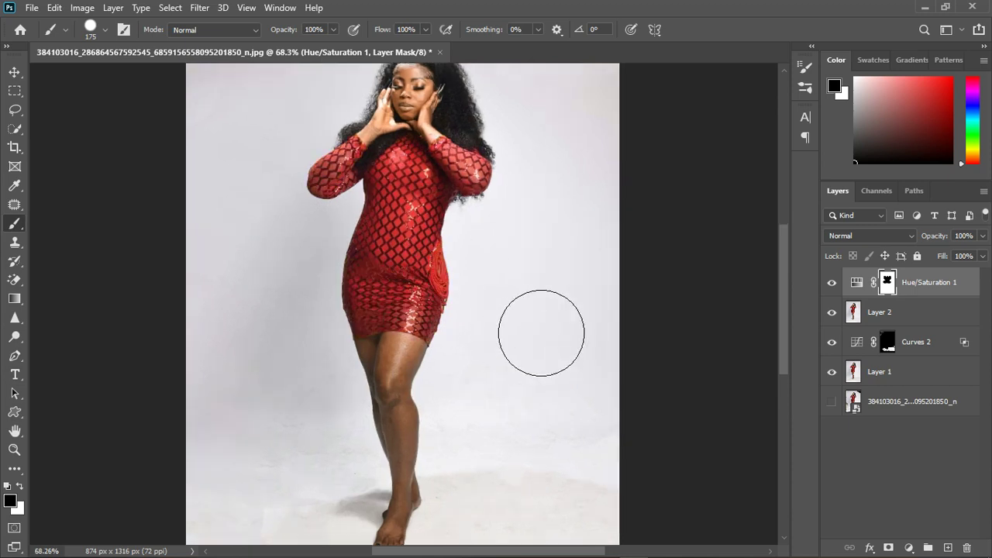
# Toggle the Hue/Saturation 1 layer off and on to compare the skin and dress colours
pyautogui.click(834, 284)
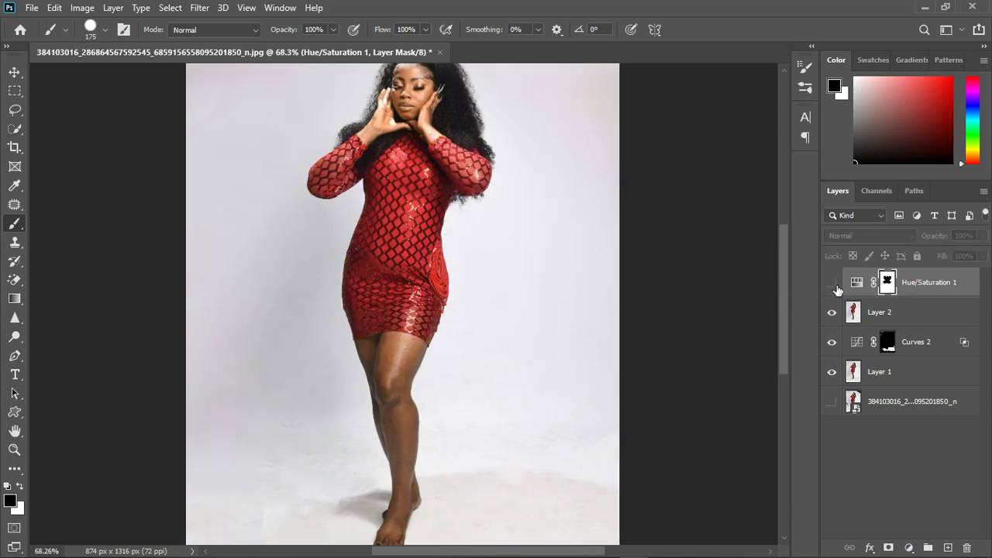
pyautogui.click(833, 284)
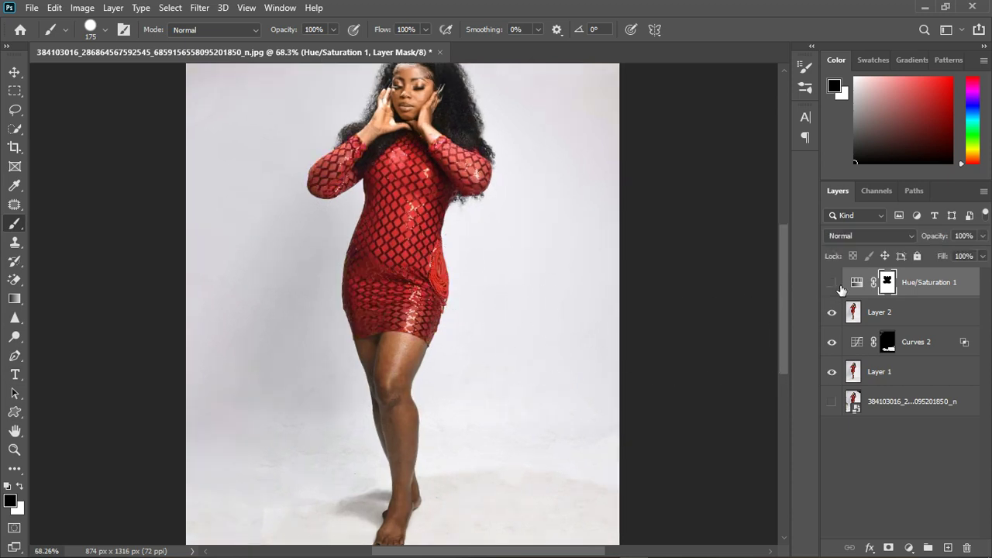
pyautogui.click(833, 283)
# Paint black over the lips on the Hue/Saturation mask with a 10 px brush
pyautogui.scroll(5, 401, 109)
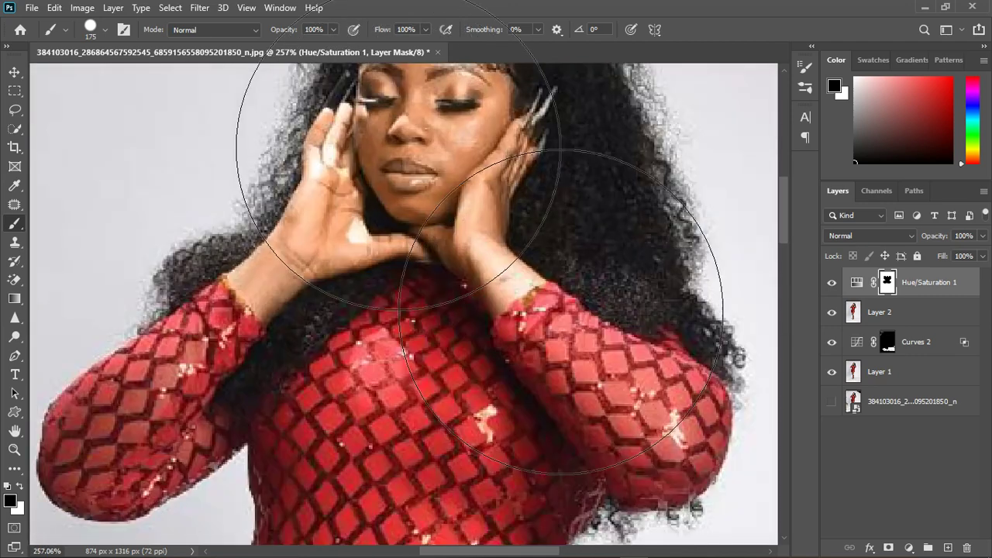
pyautogui.scroll(2, 397, 149)
pyautogui.press('[')
pyautogui.press('[')
pyautogui.press('[')
pyautogui.press('[')
pyautogui.press('[')
pyautogui.press('[')
pyautogui.press('[')
pyautogui.press('[')
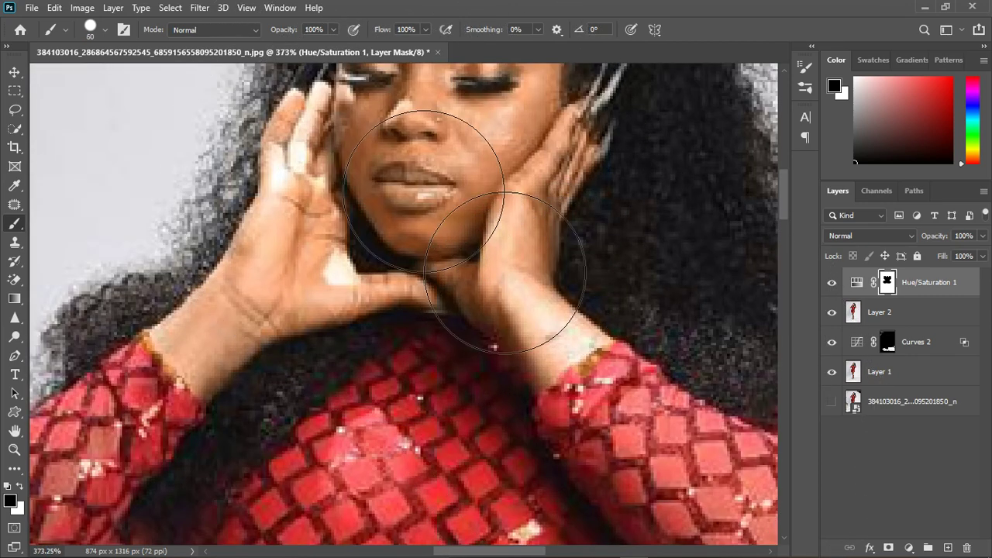
pyautogui.moveTo(422, 200)
pyautogui.mouseDown()
pyautogui.moveTo(447, 204)
pyautogui.moveTo(401, 201)
pyautogui.moveTo(447, 213)
pyautogui.moveTo(406, 203)
pyautogui.mouseUp()
pyautogui.scroll(-8, 407, 203)
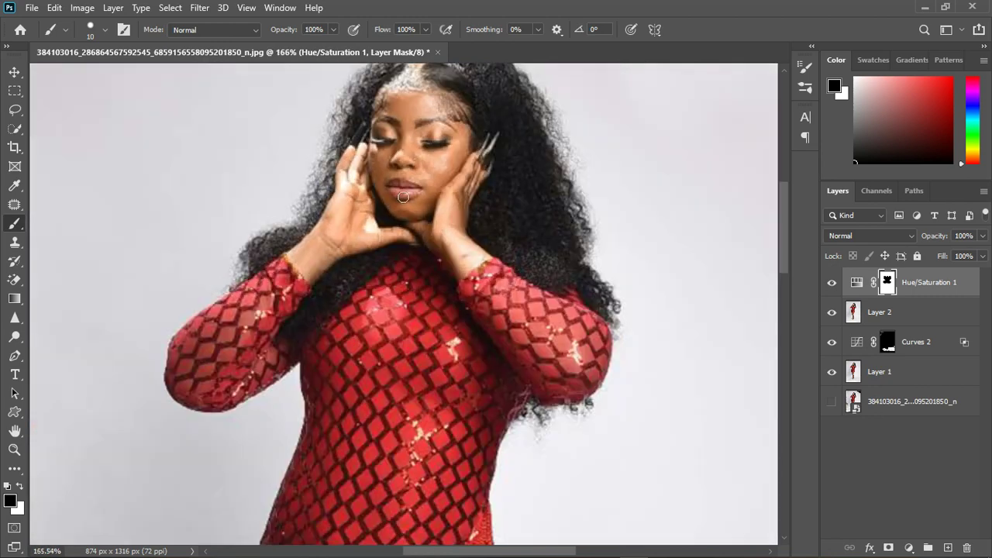
pyautogui.scroll(1, 404, 280)
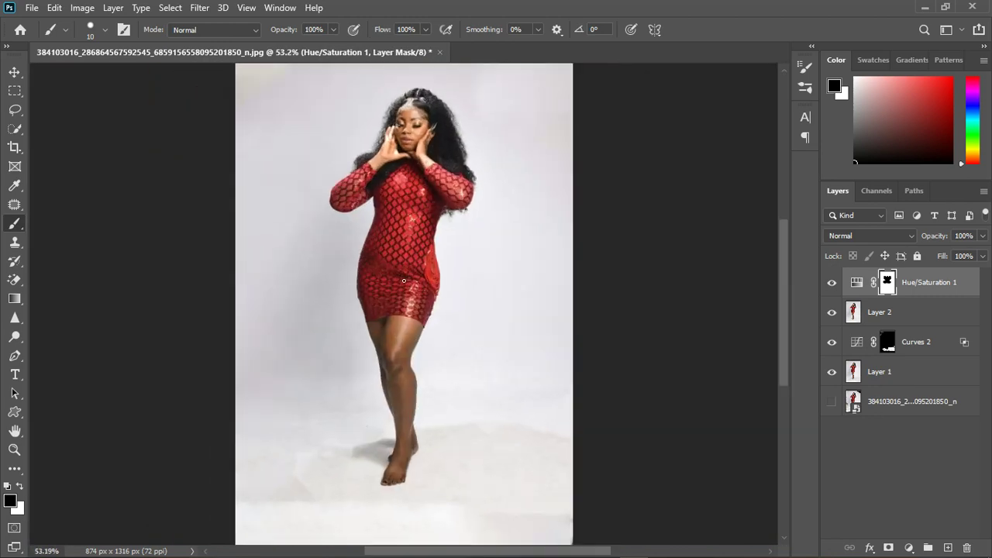
# Merge Hue/Saturation 1 with Layer 2 and build a frequency separation group above it from two duplicates named texture and color
pyautogui.keyDown('shift'); pyautogui.click(941, 321); pyautogui.keyUp('shift')
pyautogui.rightClick(933, 314)
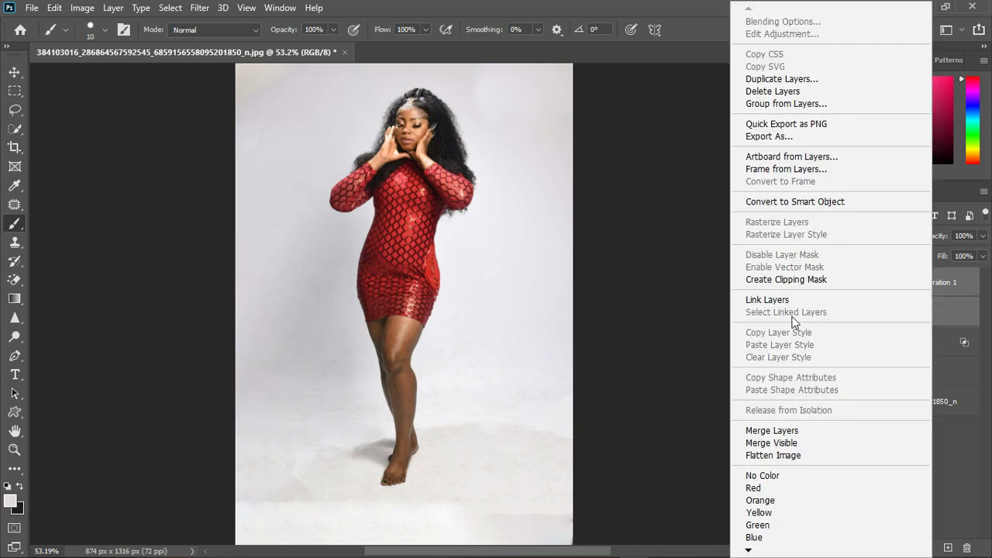
pyautogui.click(772, 430)
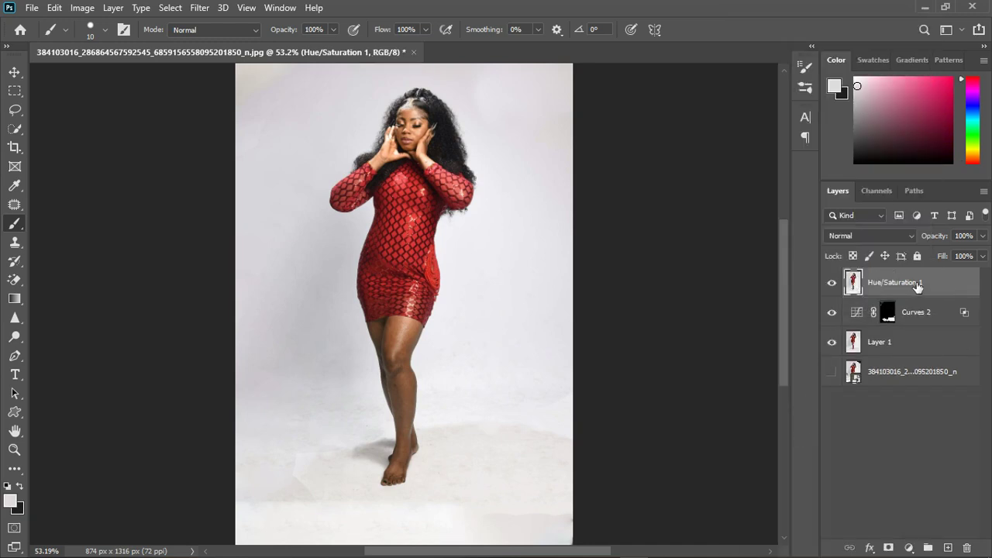
pyautogui.hotkey('ctrl', 'j')
pyautogui.hotkey('ctrl', 'j')
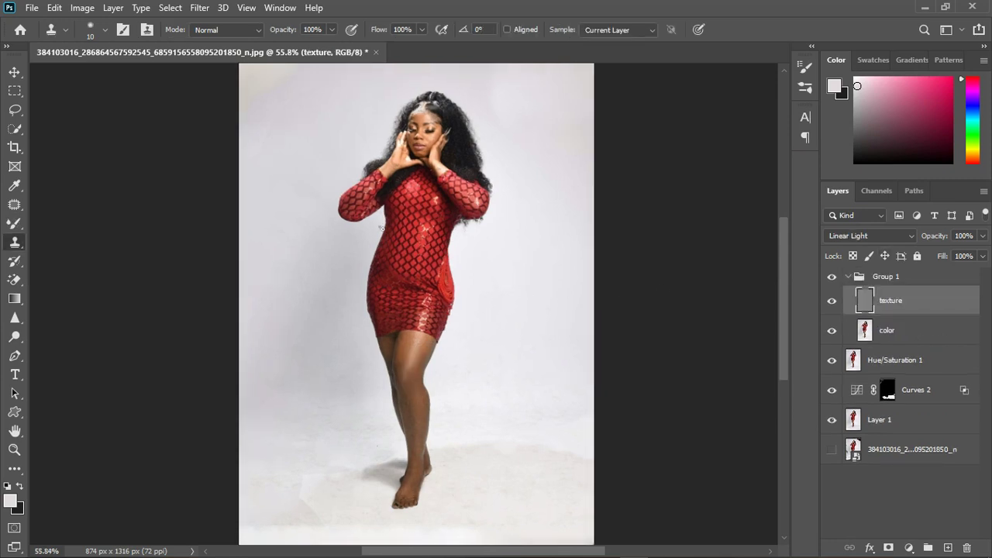
# Examine the full figure, dress and legs, comparing the image with Group 1 hidden and shown
pyautogui.scroll(-1, 380, 227)
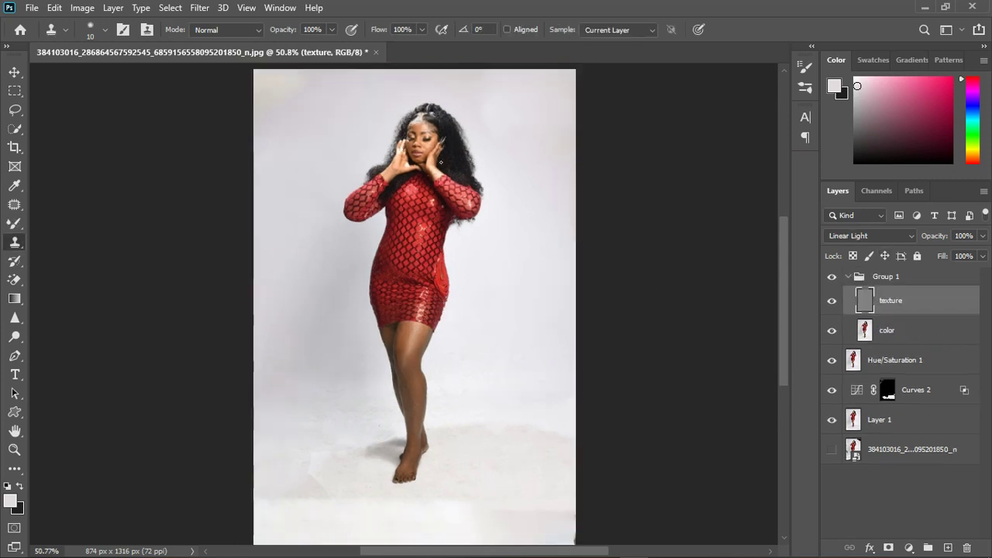
pyautogui.scroll(2, 380, 228)
pyautogui.scroll(-3, 380, 227)
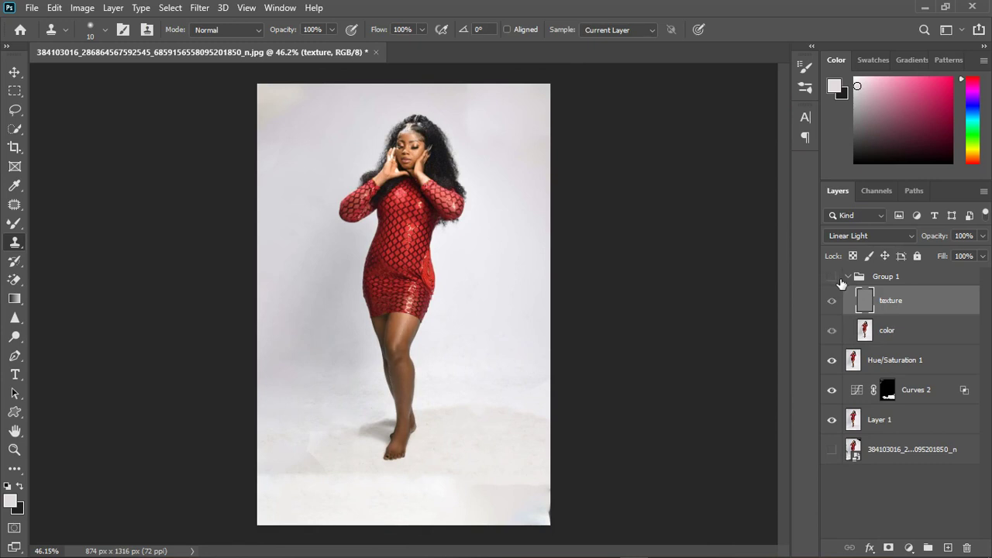
pyautogui.scroll(5, 419, 342)
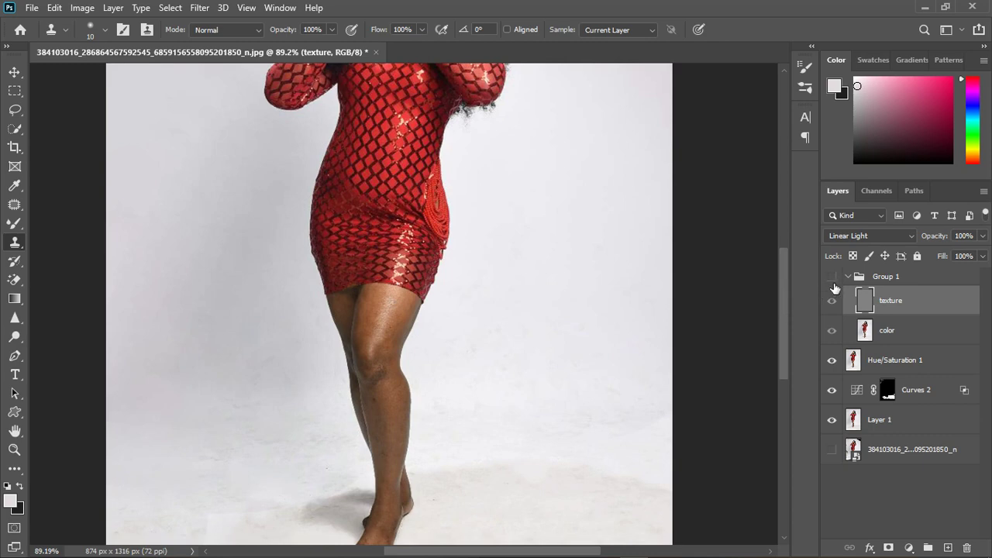
pyautogui.scroll(-3, 433, 398)
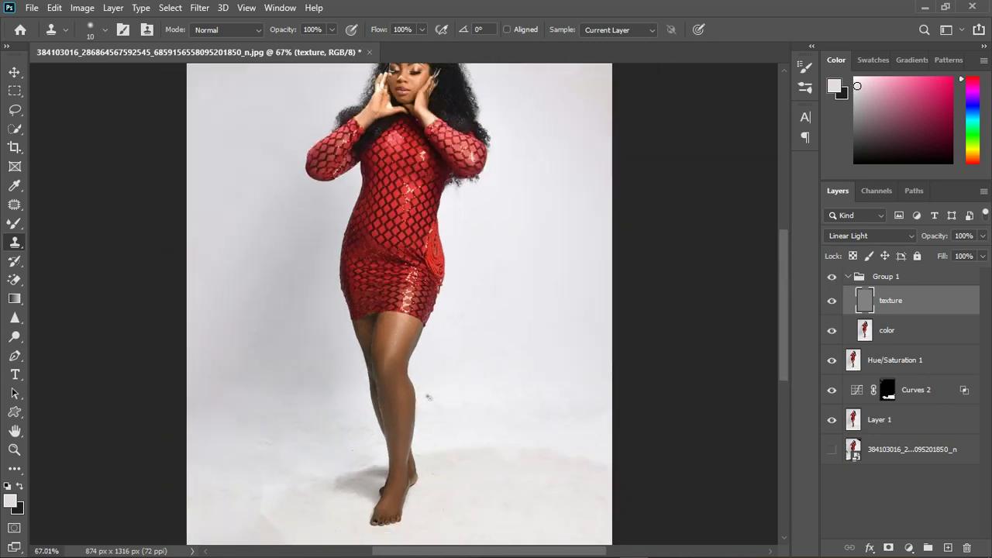
pyautogui.scroll(3, 443, 264)
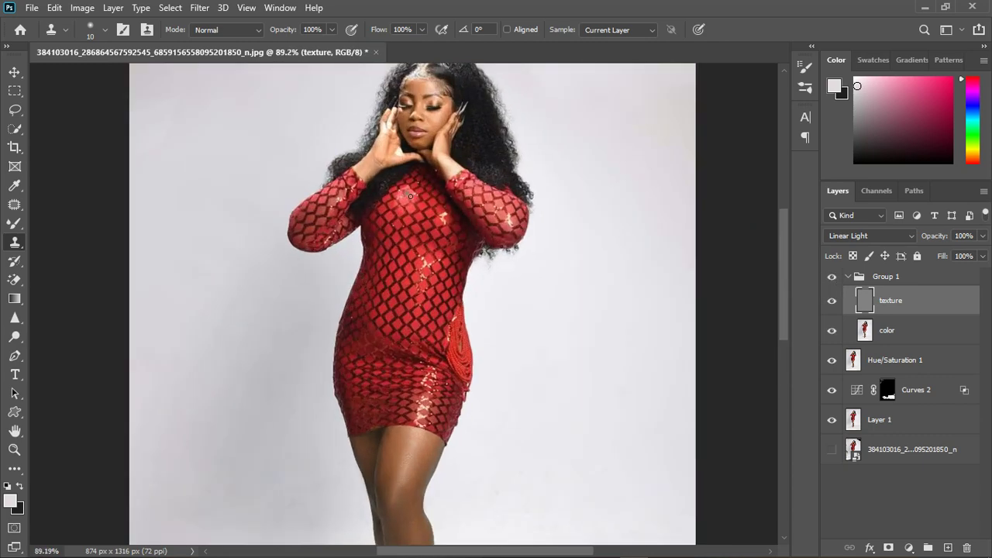
pyautogui.scroll(-1, 443, 264)
pyautogui.scroll(-2, 447, 258)
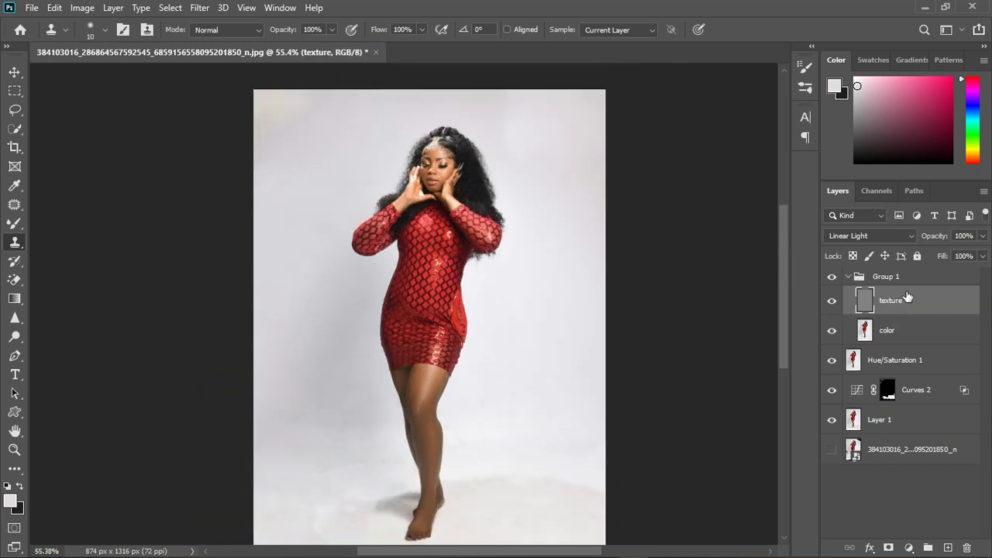
# Add a Curves adjustment at the top of Group 1, raising the shadows and pulling the highlights far down to exaggerate tonal unevenness
pyautogui.click(934, 285)
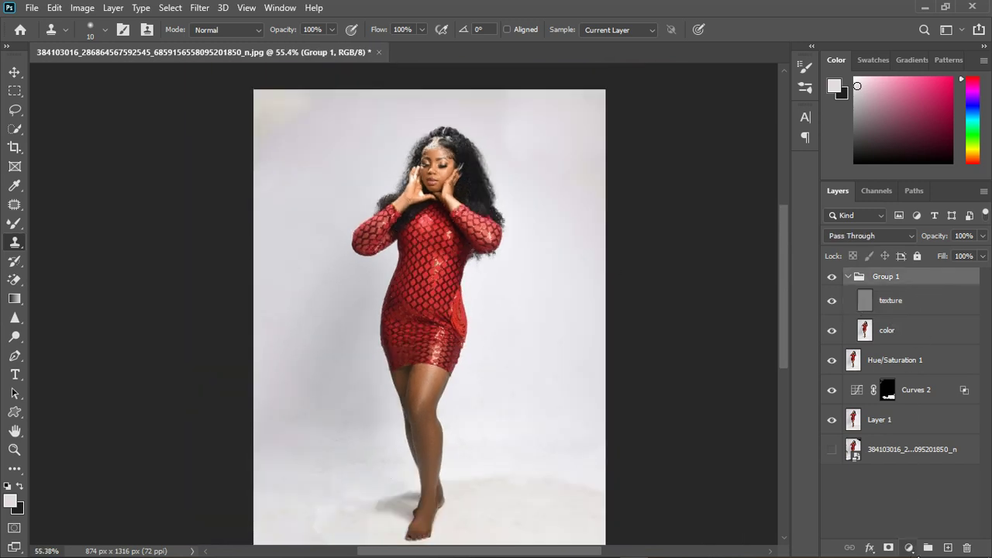
pyautogui.click(910, 548)
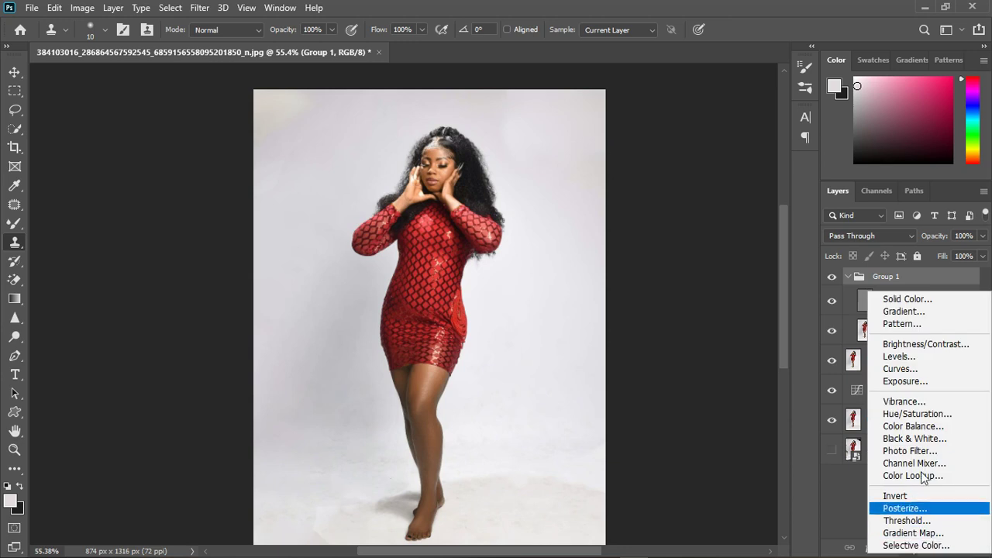
pyautogui.click(927, 368)
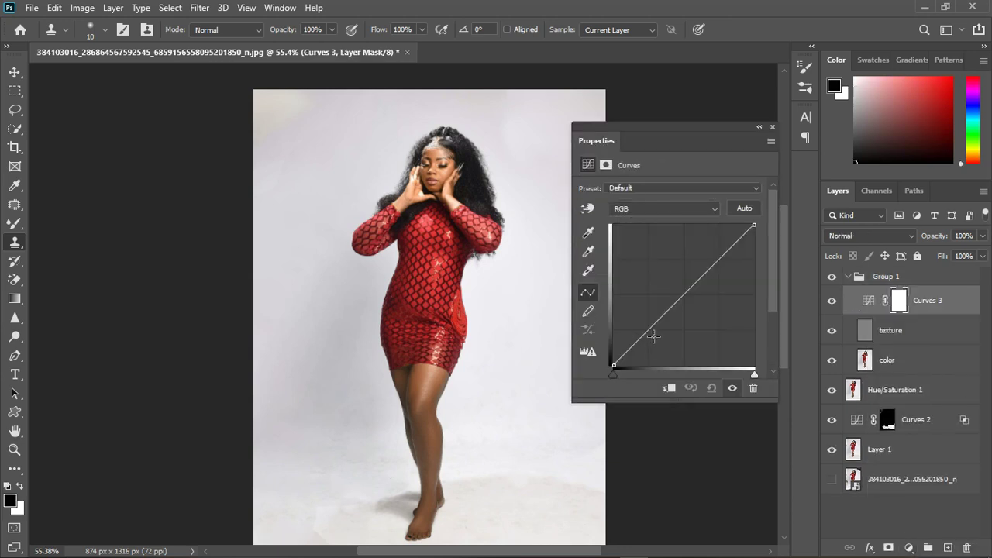
pyautogui.moveTo(648, 339); pyautogui.dragTo(639, 326)
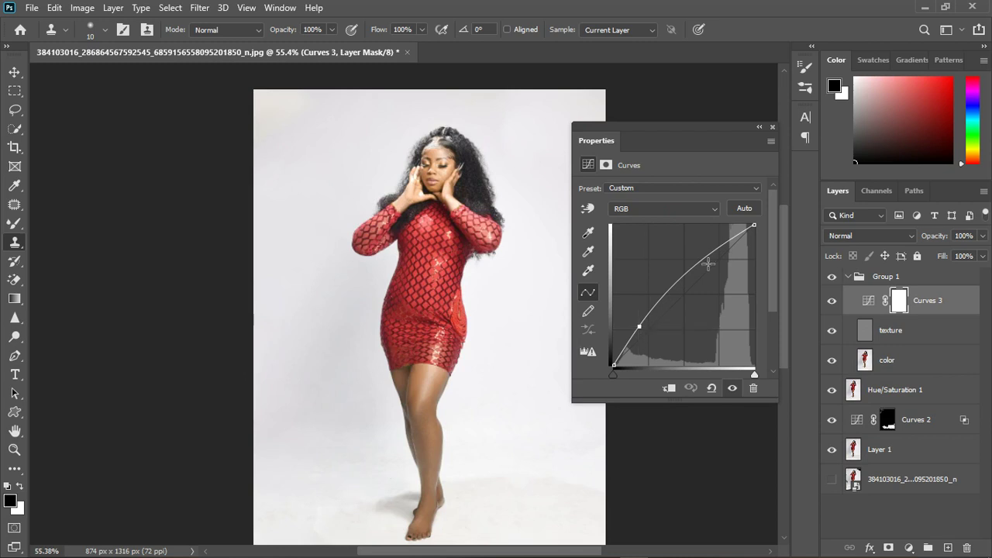
pyautogui.moveTo(706, 270); pyautogui.dragTo(727, 324)
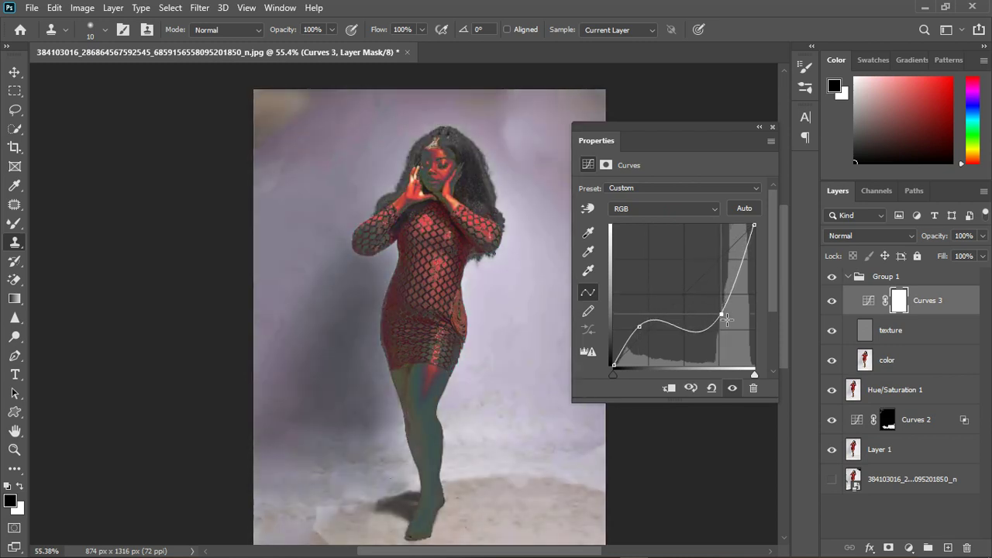
pyautogui.click(772, 128)
# Blend the uneven floor tones beside the feet on the color layer with the Mixer Brush
pyautogui.scroll(-2, 423, 227)
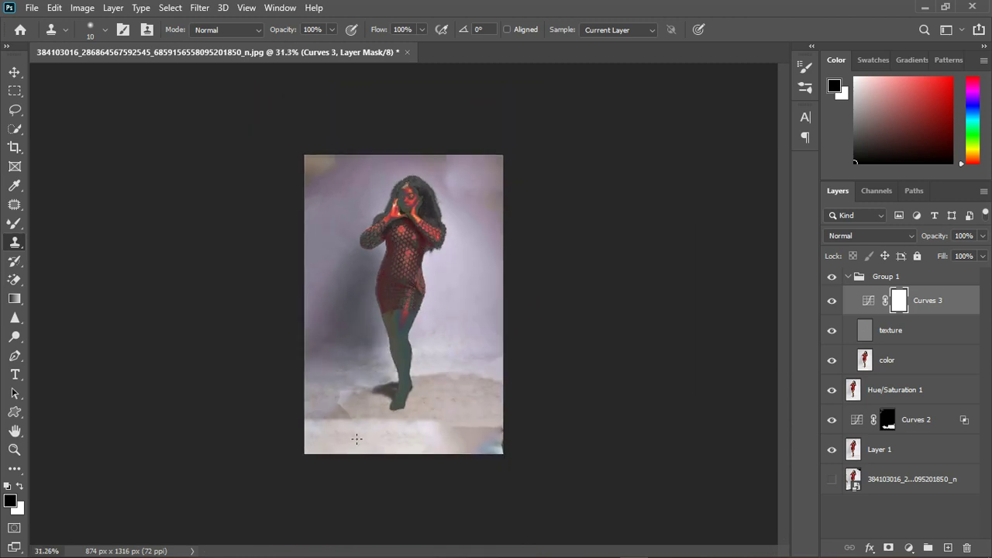
pyautogui.scroll(5, 354, 436)
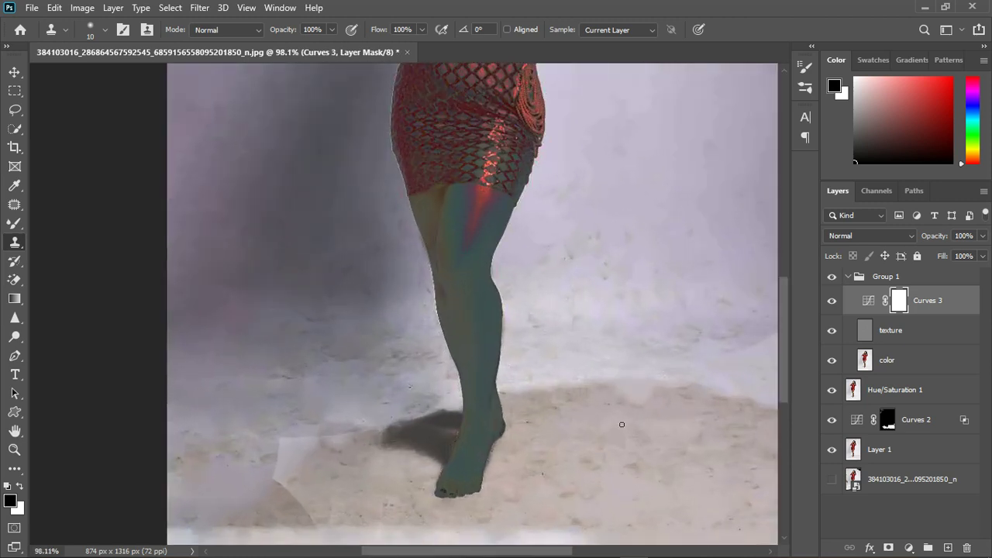
pyautogui.click(911, 342)
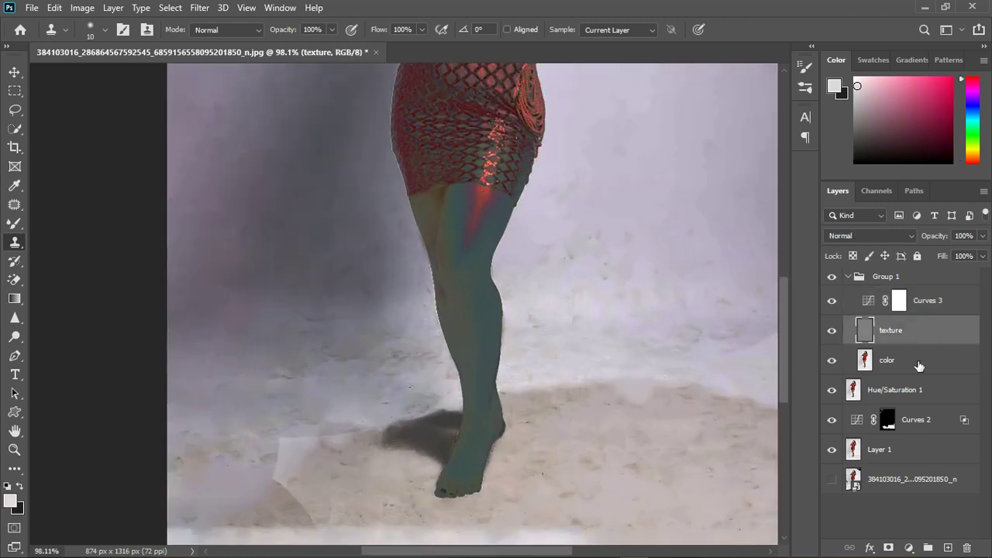
pyautogui.click(919, 364)
pyautogui.click(15, 225)
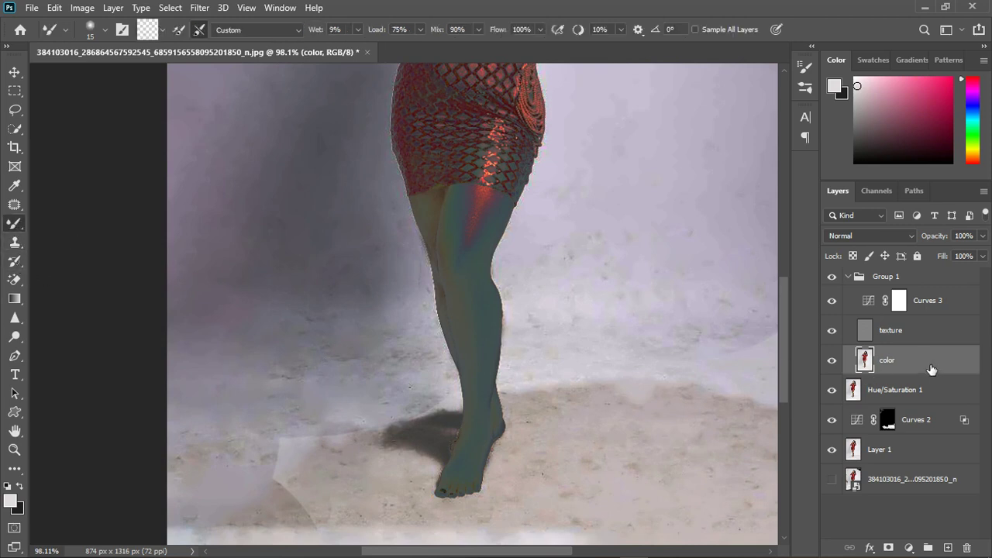
pyautogui.press(']')
pyautogui.press(']')
pyautogui.press(']')
# Clone clean floor detail over the hard seams on both sides of the feet on the texture layer with a 45 px Clone Stamp
pyautogui.click(911, 341)
pyautogui.press('s')
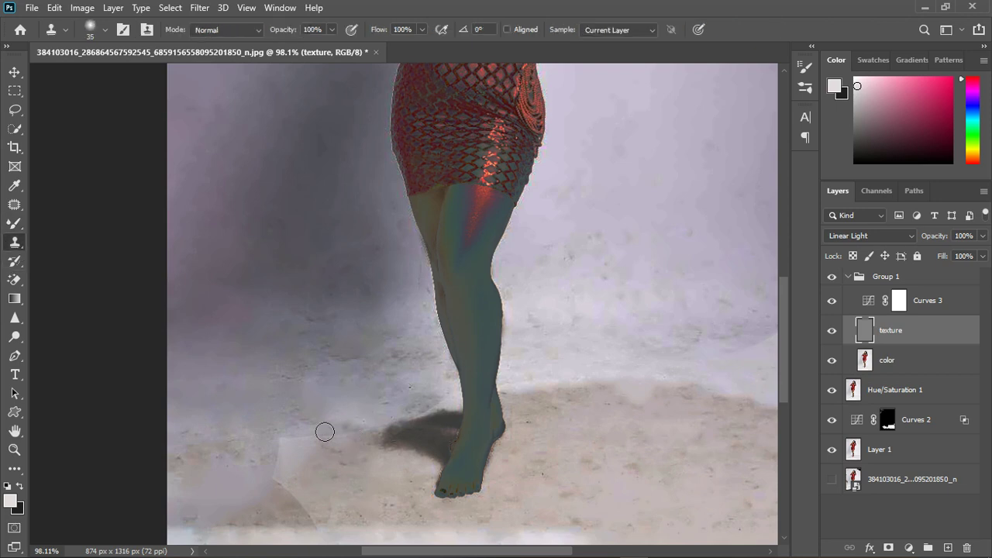
pyautogui.press(']')
pyautogui.press(']')
pyautogui.moveTo(305, 448)
pyautogui.mouseDown()
pyautogui.moveTo(365, 443)
pyautogui.moveTo(290, 472)
pyautogui.moveTo(307, 513)
pyautogui.moveTo(299, 511)
pyautogui.moveTo(333, 538)
pyautogui.moveTo(297, 502)
pyautogui.mouseUp()
pyautogui.click(443, 415)
pyautogui.moveTo(527, 402)
pyautogui.mouseDown()
pyautogui.moveTo(651, 398)
pyautogui.moveTo(774, 419)
pyautogui.moveTo(766, 407)
pyautogui.moveTo(631, 393)
pyautogui.moveTo(602, 413)
pyautogui.moveTo(564, 391)
pyautogui.moveTo(538, 409)
pyautogui.moveTo(579, 396)
pyautogui.moveTo(619, 406)
pyautogui.moveTo(729, 333)
pyautogui.mouseUp()
# Soften the floor's tonal edges and patches around the feet on the color layer with the Mixer Brush at 70 to 125 px
pyautogui.click(911, 355)
pyautogui.press('b')
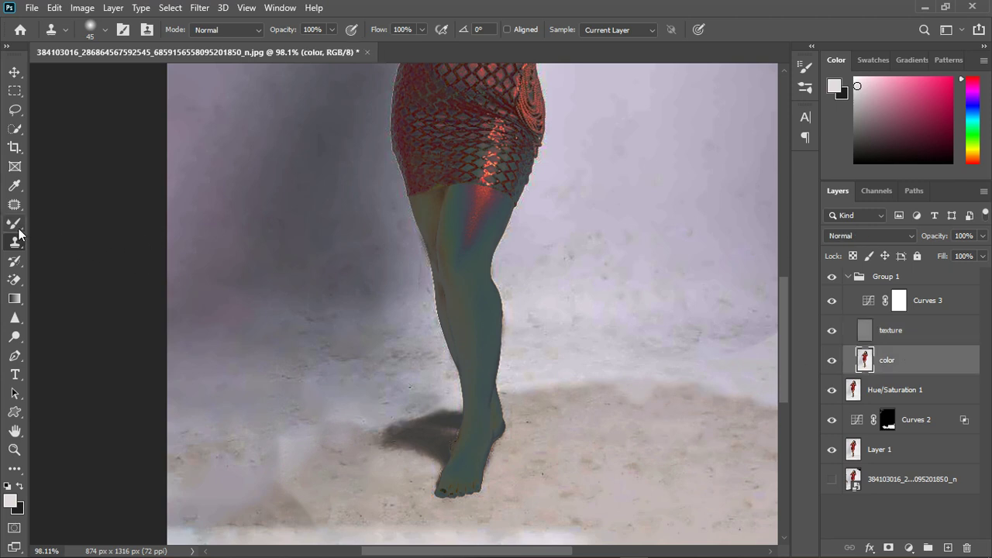
pyautogui.press(']')
pyautogui.press(']')
pyautogui.press(']')
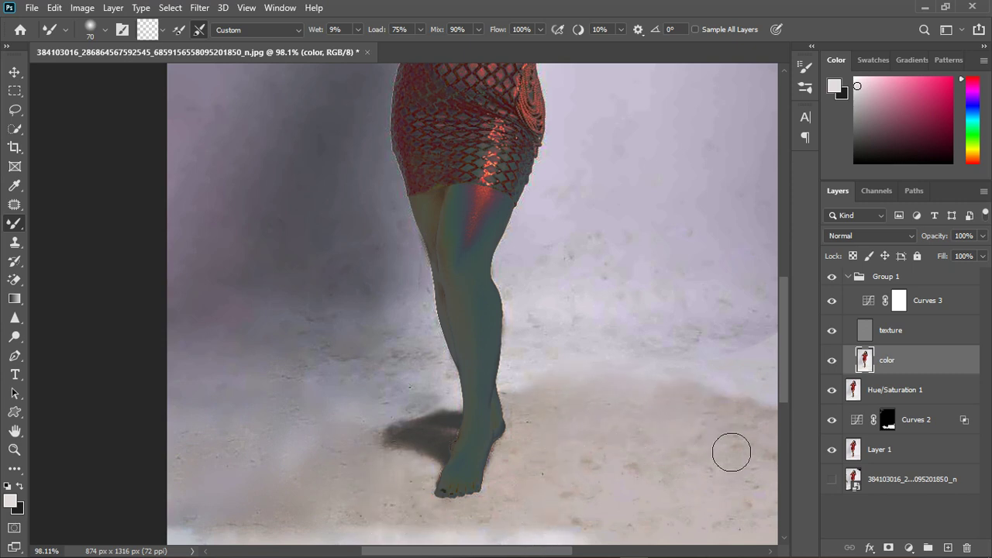
pyautogui.scroll(3, 752, 454)
pyautogui.press(']')
pyautogui.press(']')
pyautogui.press(']')
pyautogui.press(']')
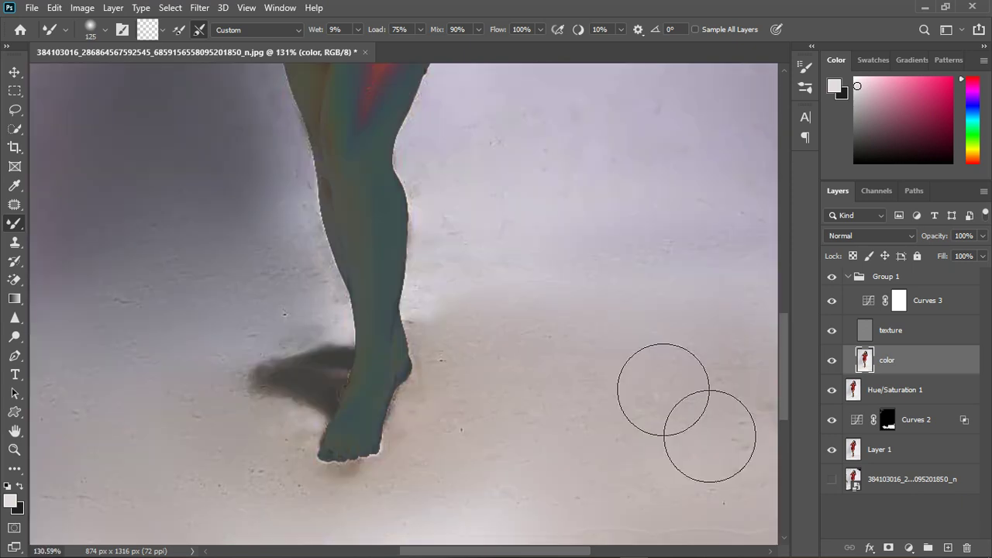
# Clone floor detail over the specks and marks left of the legs and foot shadow on the texture layer
pyautogui.click(914, 332)
pyautogui.press('s')
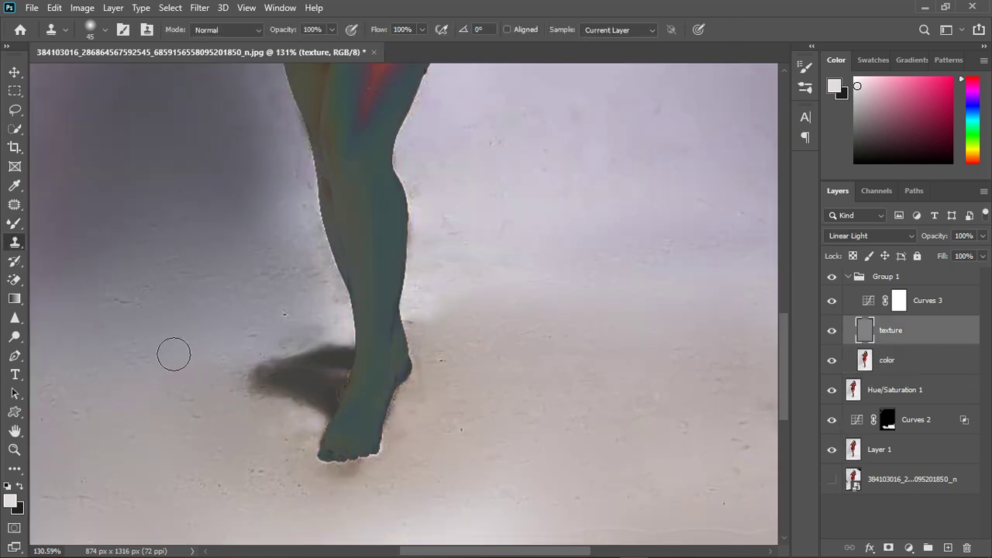
pyautogui.keyDown('alt'); pyautogui.click(175, 353); pyautogui.keyUp('alt')
pyautogui.click(153, 329)
pyautogui.moveTo(205, 302)
pyautogui.mouseDown()
pyautogui.moveTo(159, 242)
pyautogui.moveTo(194, 272)
pyautogui.mouseUp()
pyautogui.moveTo(273, 332)
pyautogui.mouseDown()
pyautogui.moveTo(248, 350)
pyautogui.moveTo(263, 349)
pyautogui.mouseUp()
pyautogui.moveTo(193, 379)
pyautogui.mouseDown()
pyautogui.moveTo(128, 354)
pyautogui.moveTo(139, 378)
pyautogui.moveTo(73, 407)
pyautogui.moveTo(97, 439)
pyautogui.moveTo(186, 424)
pyautogui.moveTo(215, 434)
pyautogui.mouseUp()
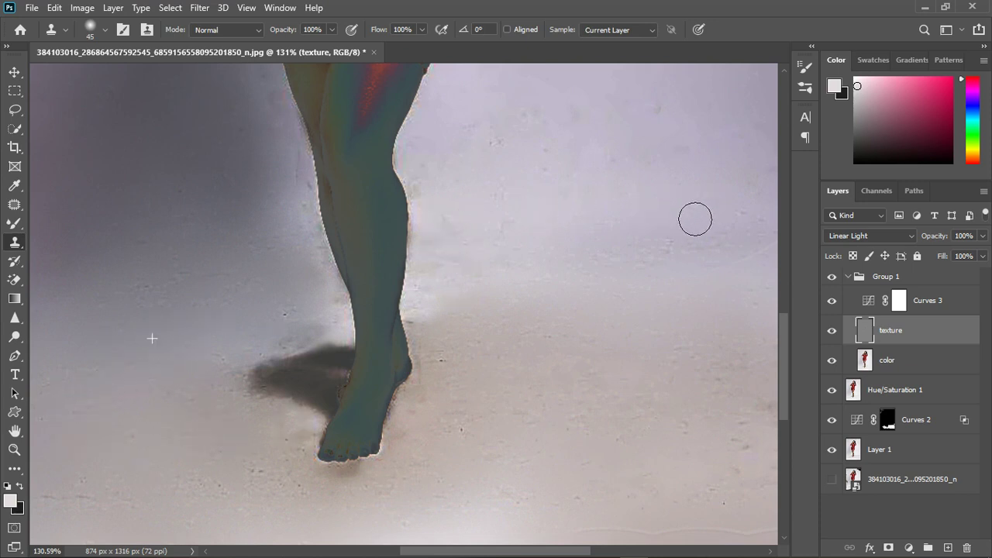
# Try to clone floor detail over the marks beside the feet on the texture layer
pyautogui.click(457, 342)
pyautogui.hotkey('ctrl', 'z')
pyautogui.moveTo(450, 398)
pyautogui.mouseDown()
pyautogui.moveTo(476, 417)
pyautogui.moveTo(562, 416)
pyautogui.moveTo(553, 429)
pyautogui.moveTo(602, 458)
pyautogui.mouseUp()
pyautogui.hotkey('ctrl', 'z')
# Hide the Curves 3 adjustment to check the whole portrait, and delete it from Group 1
pyautogui.scroll(-3, 651, 237)
pyautogui.scroll(-2, 455, 416)
pyautogui.scroll(4, 455, 381)
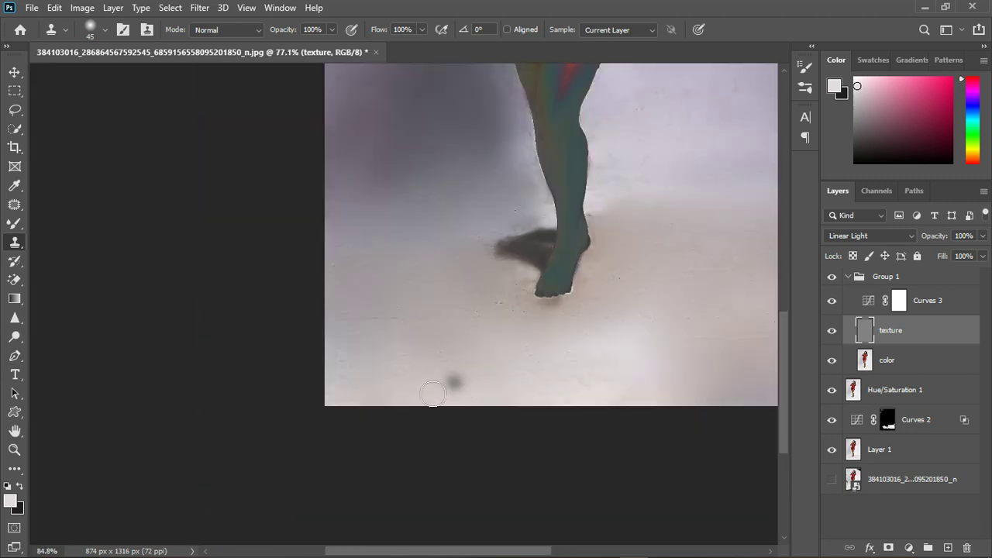
pyautogui.scroll(-5, 427, 387)
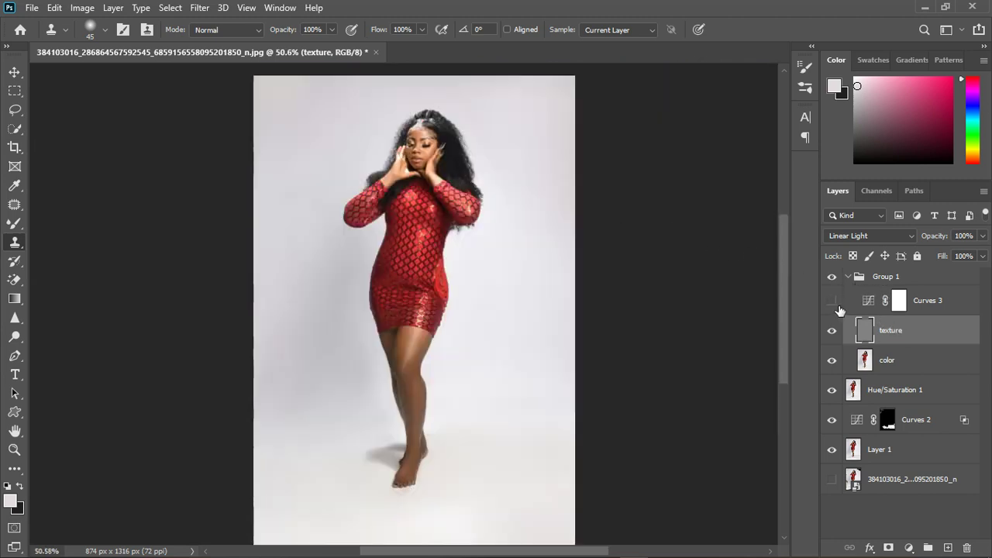
pyautogui.scroll(-3, 456, 280)
pyautogui.scroll(3, 421, 363)
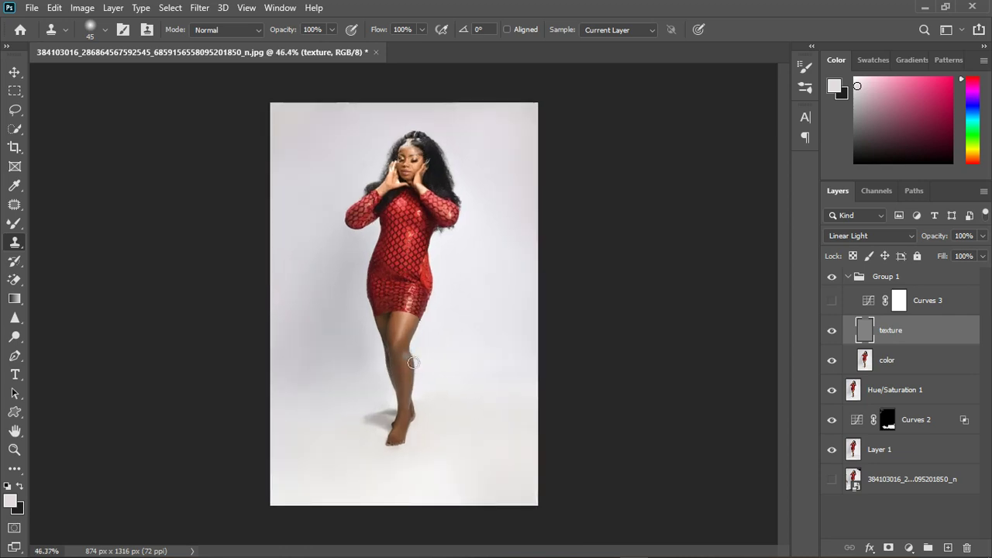
pyautogui.click(938, 306)
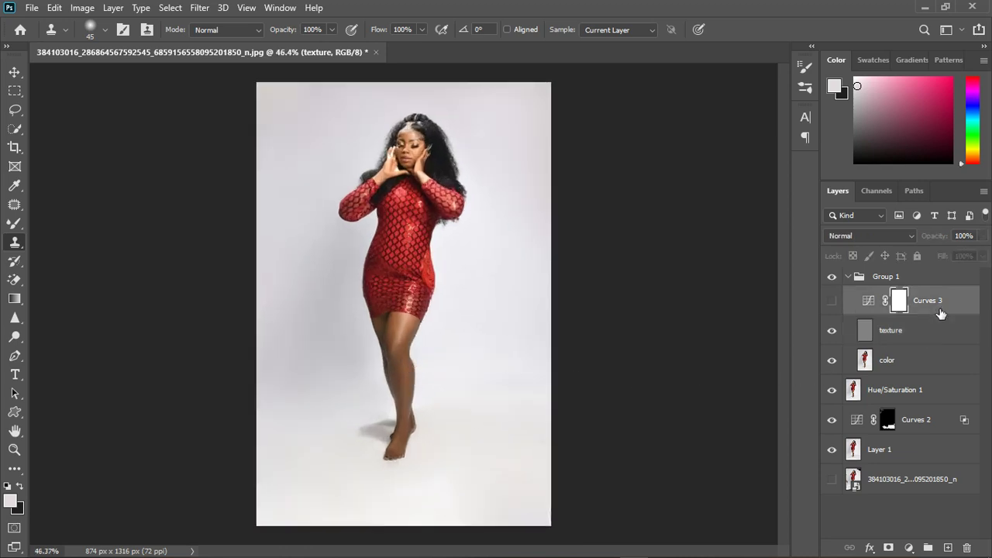
pyautogui.press('Delete')
# Stamp all visible layers into a new layer above Group 1 and open the Camera Raw Filter on it
pyautogui.click(899, 287)
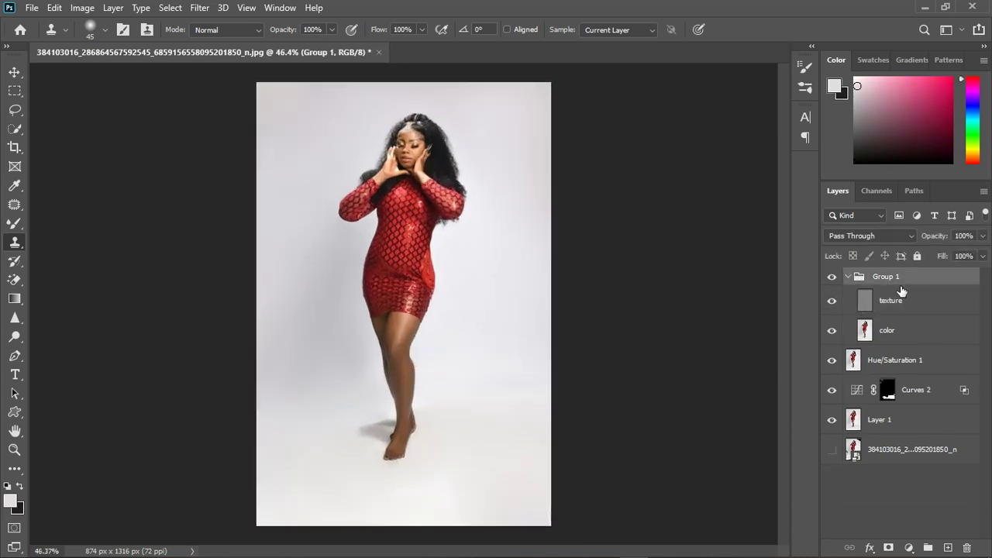
pyautogui.hotkey('ctrl', 'alt', 'shift', 'e')
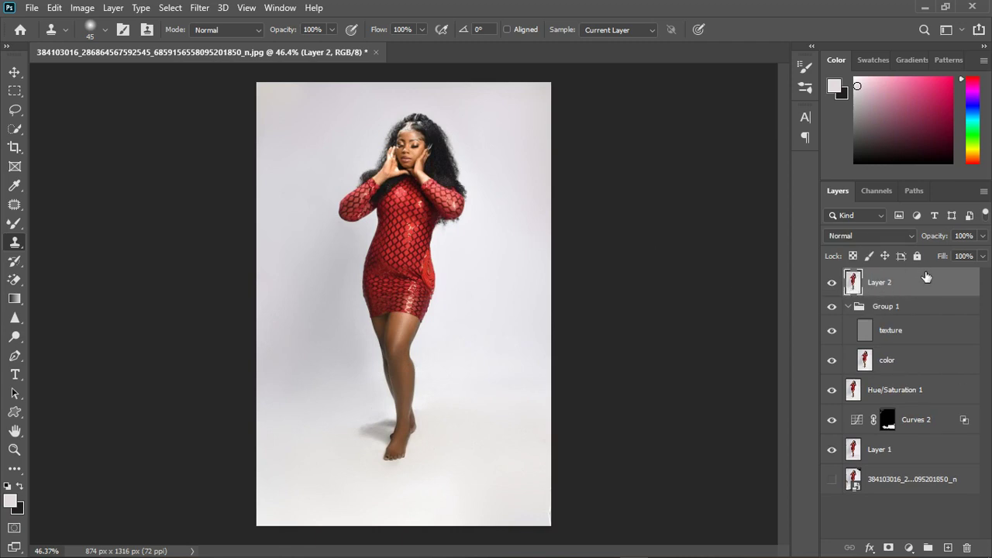
pyautogui.click(199, 8)
pyautogui.click(238, 97)
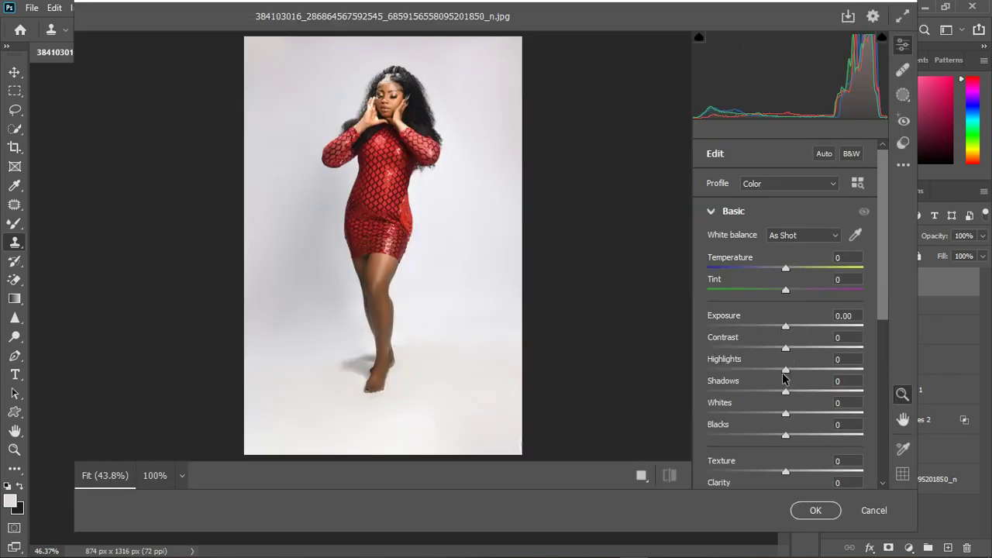
# Set the basic tones to Whites -20, Highlights -20, Blacks +8 and Shadows +6, and raise Texture slightly
pyautogui.moveTo(786, 416)
pyautogui.mouseDown()
pyautogui.moveTo(748, 422)
pyautogui.moveTo(771, 420)
pyautogui.mouseUp()
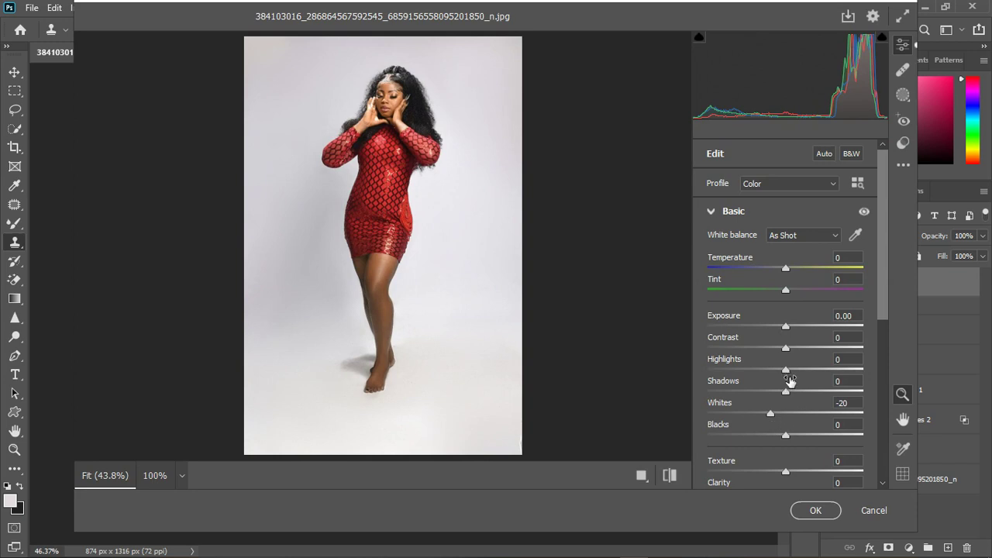
pyautogui.moveTo(787, 371)
pyautogui.mouseDown()
pyautogui.moveTo(826, 375)
pyautogui.moveTo(771, 374)
pyautogui.mouseUp()
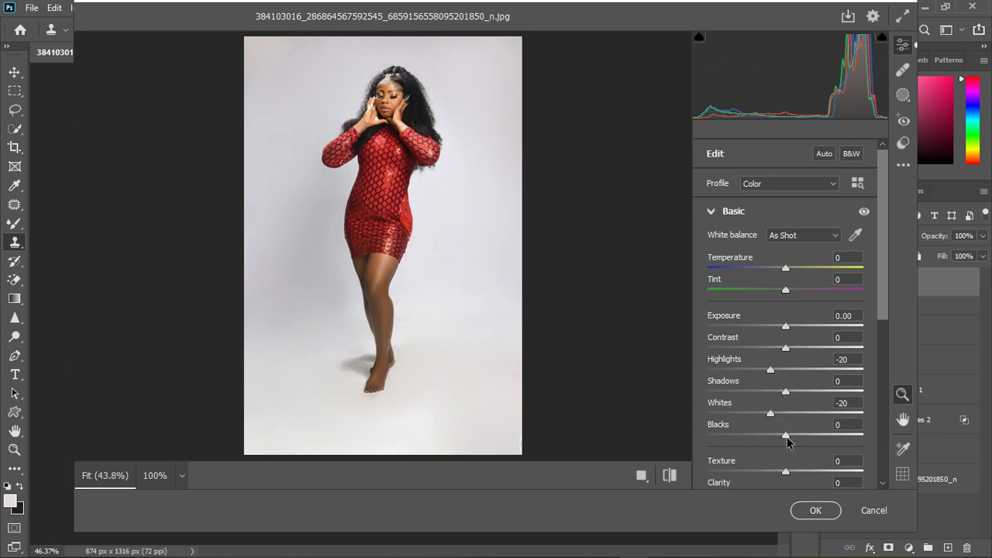
pyautogui.moveTo(788, 441); pyautogui.dragTo(791, 441)
pyautogui.moveTo(786, 394); pyautogui.dragTo(794, 396)
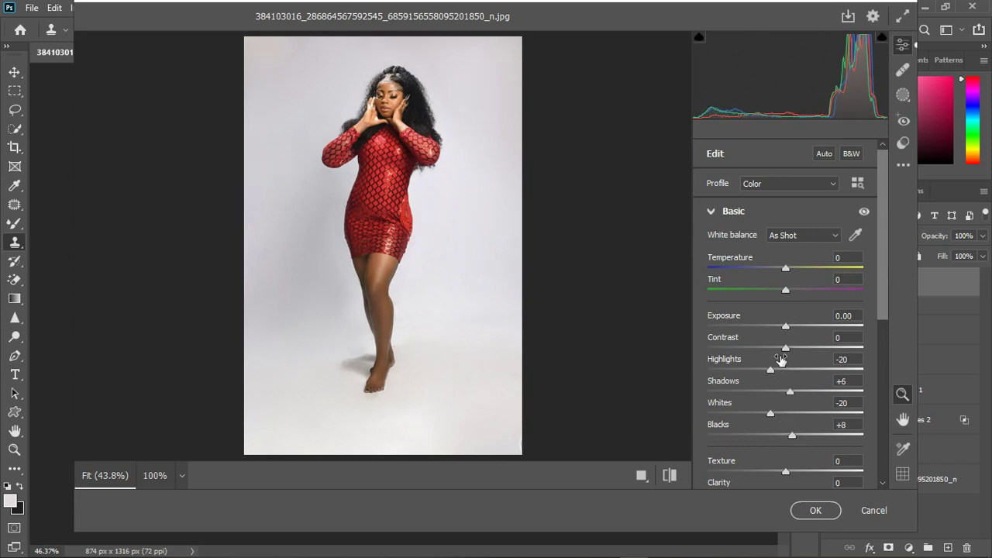
pyautogui.scroll(-2, 777, 407)
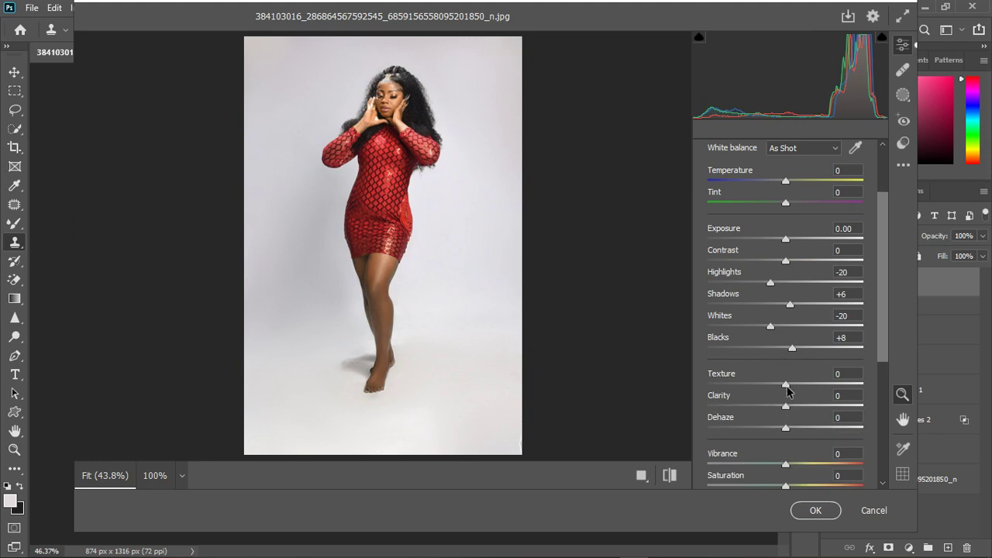
pyautogui.moveTo(786, 385); pyautogui.dragTo(792, 385)
pyautogui.scroll(3, 717, 224)
pyautogui.click(715, 218)
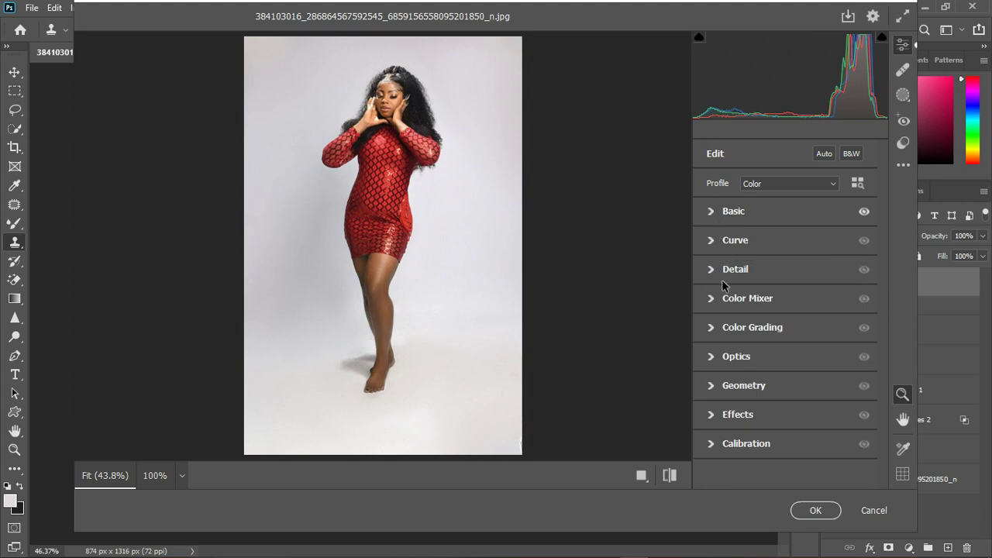
# Set the parametric curve to Highlights +5, Darks -4 and Shadows -2
pyautogui.click(714, 241)
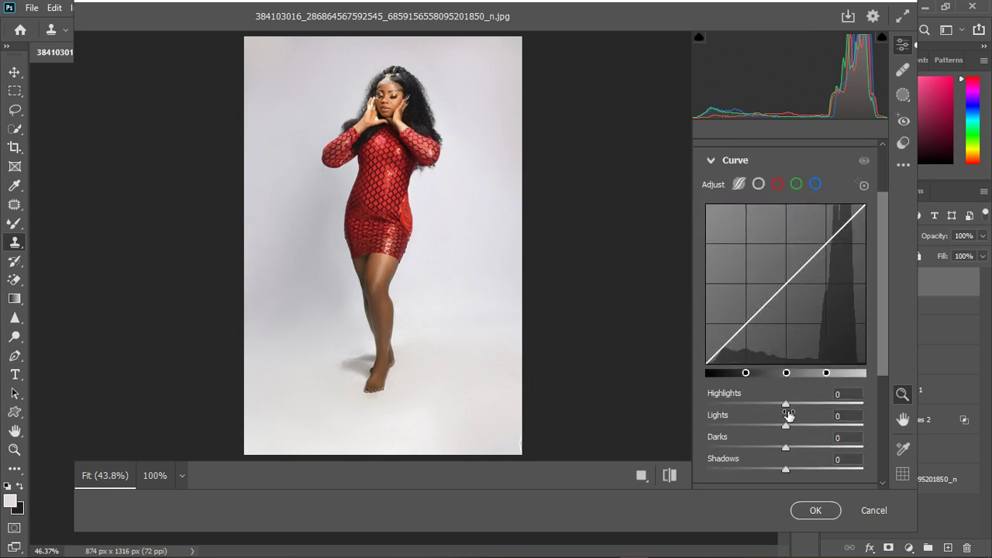
pyautogui.moveTo(788, 405); pyautogui.dragTo(790, 405)
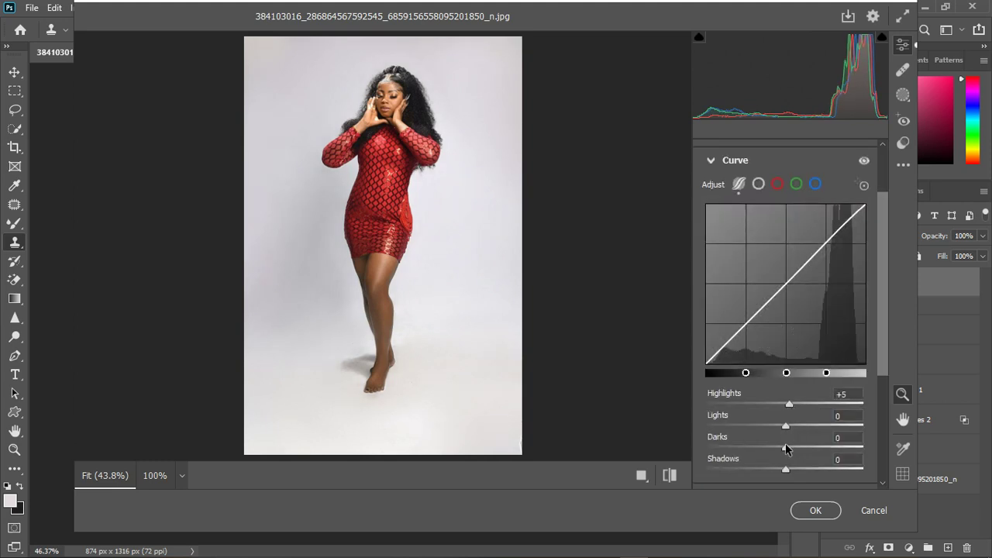
pyautogui.moveTo(783, 450)
pyautogui.mouseDown()
pyautogui.moveTo(780, 471)
pyautogui.moveTo(784, 450)
pyautogui.mouseUp()
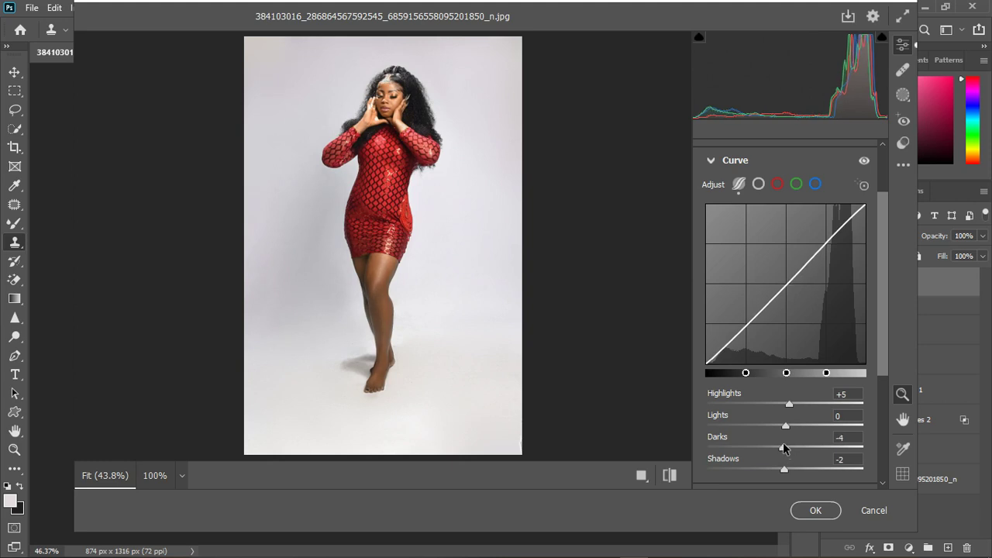
pyautogui.click(718, 166)
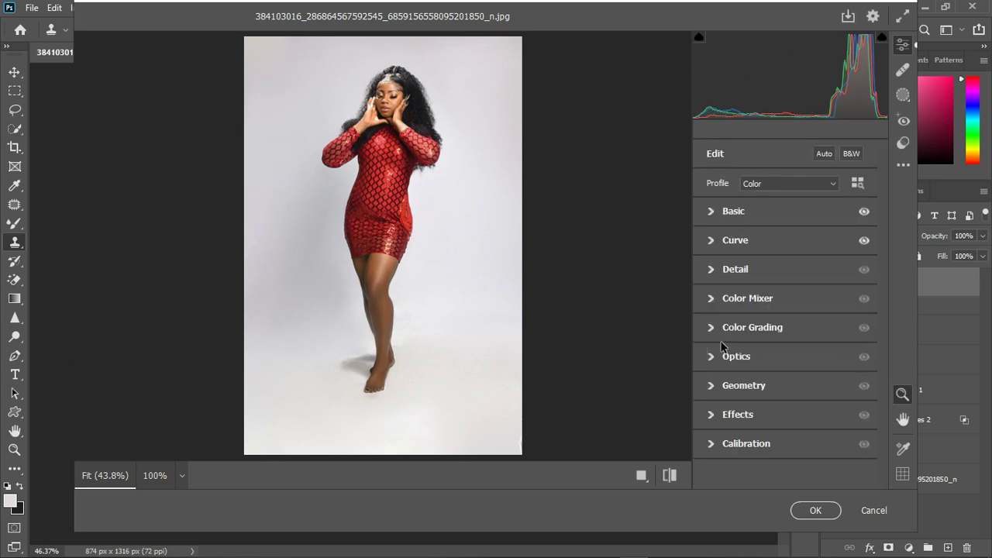
# Set the Reds to hue -3 and saturation +7 in the Color Mixer, and raise the Oranges saturation
pyautogui.click(712, 299)
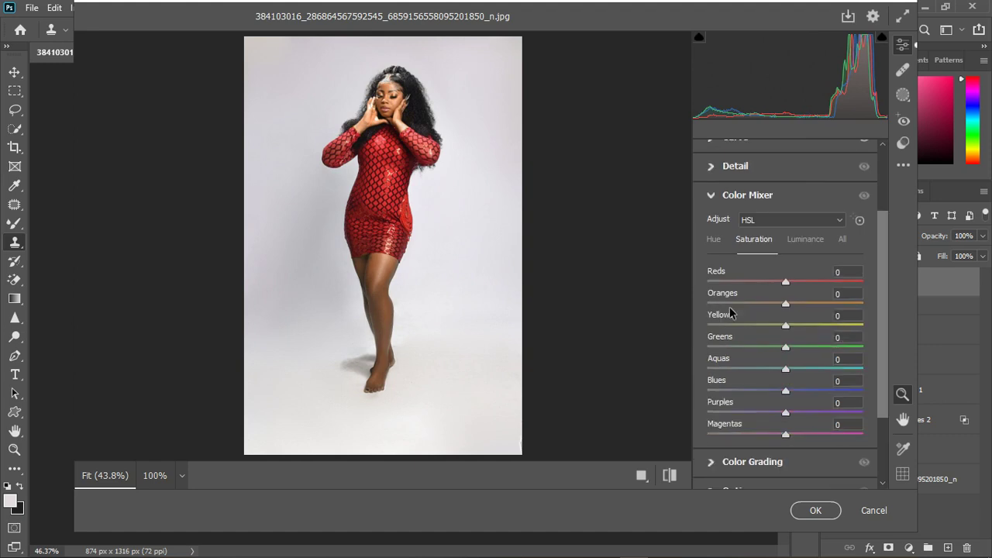
pyautogui.click(716, 250)
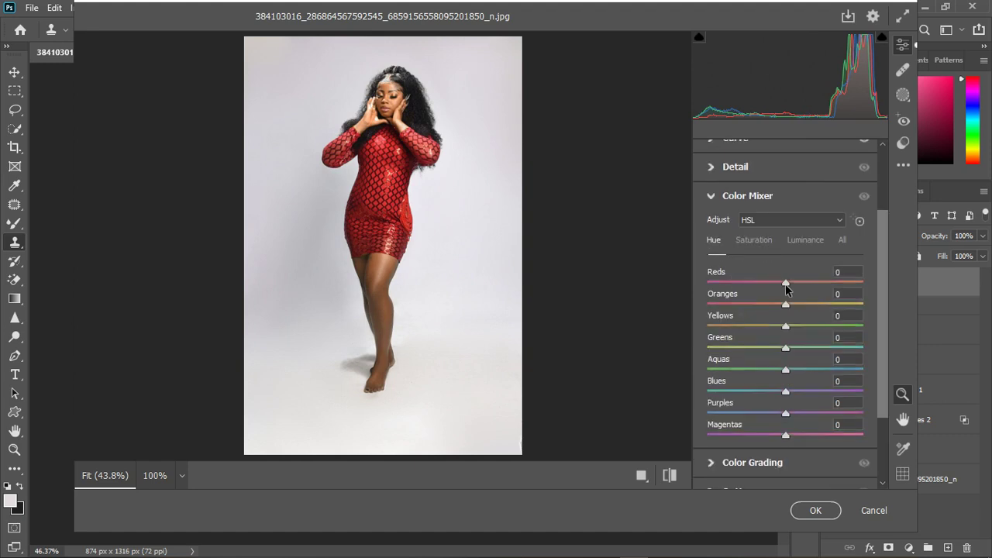
pyautogui.moveTo(779, 289); pyautogui.dragTo(777, 289)
pyautogui.moveTo(784, 288); pyautogui.dragTo(784, 287)
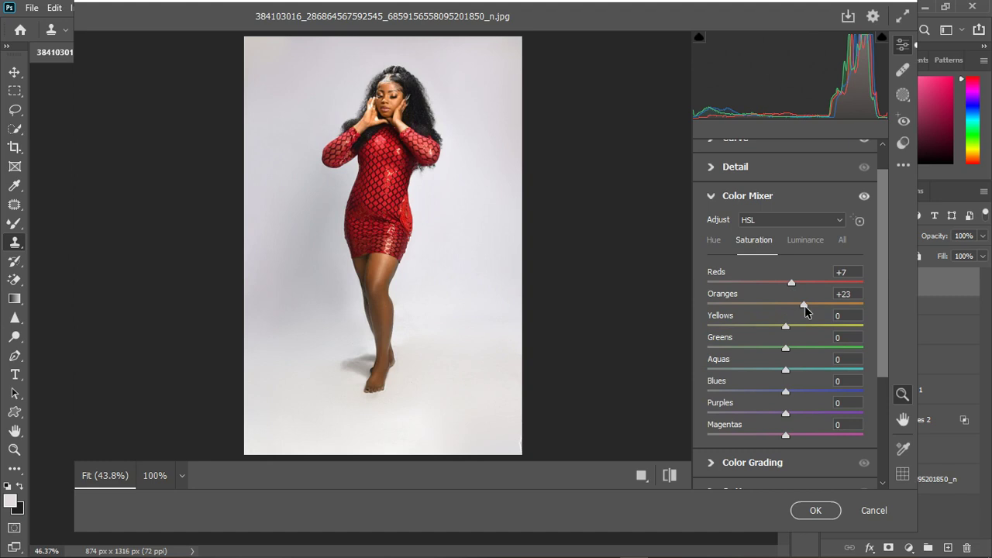
pyautogui.moveTo(805, 306); pyautogui.dragTo(795, 327)
# Set the Yellows hue to -7 in the Color Mixer and raise the Oranges hue slightly
pyautogui.click(718, 241)
pyautogui.moveTo(786, 326)
pyautogui.mouseDown()
pyautogui.moveTo(776, 330)
pyautogui.moveTo(786, 327)
pyautogui.mouseUp()
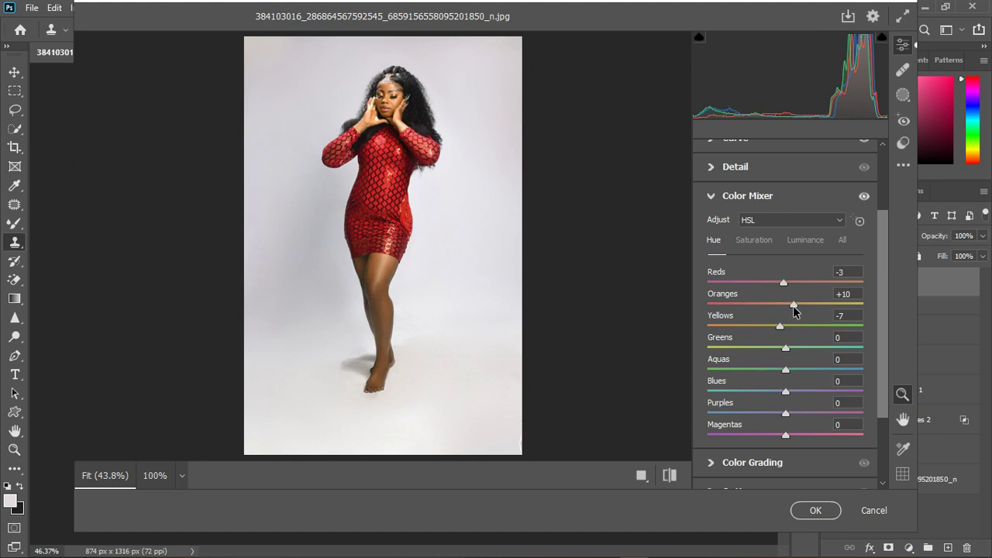
pyautogui.moveTo(794, 306); pyautogui.dragTo(791, 307)
pyautogui.click(711, 199)
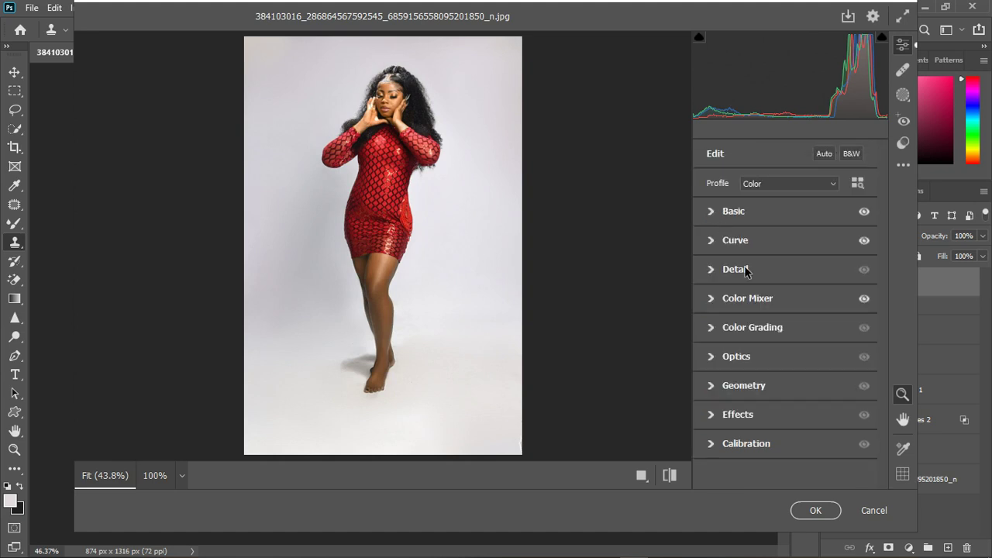
# Set the Calibration primary hues to Red +5, Green +13 and Blue -7, and apply the filter after a before/after comparison
pyautogui.click(712, 445)
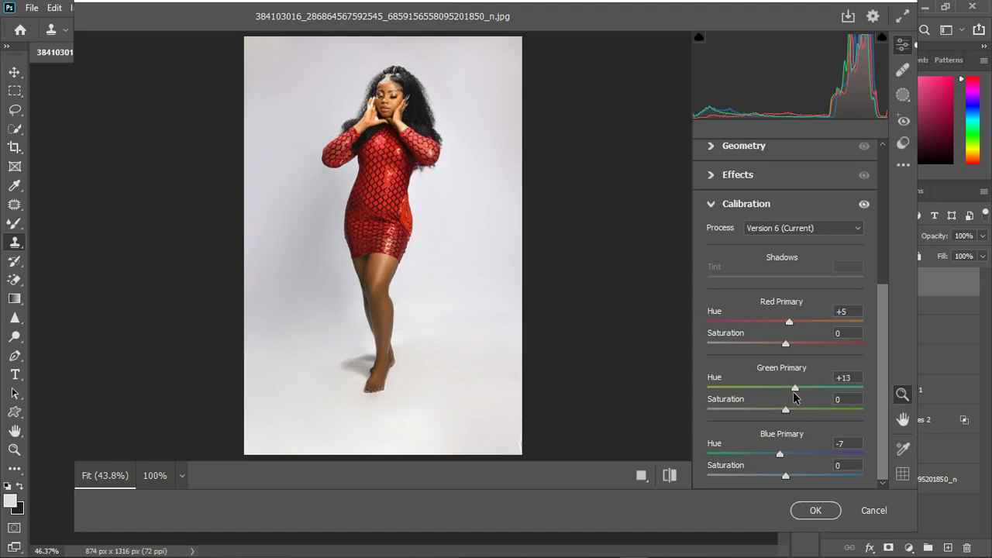
pyautogui.click(865, 205)
pyautogui.click(865, 206)
pyautogui.click(670, 477)
pyautogui.click(671, 478)
pyautogui.click(814, 510)
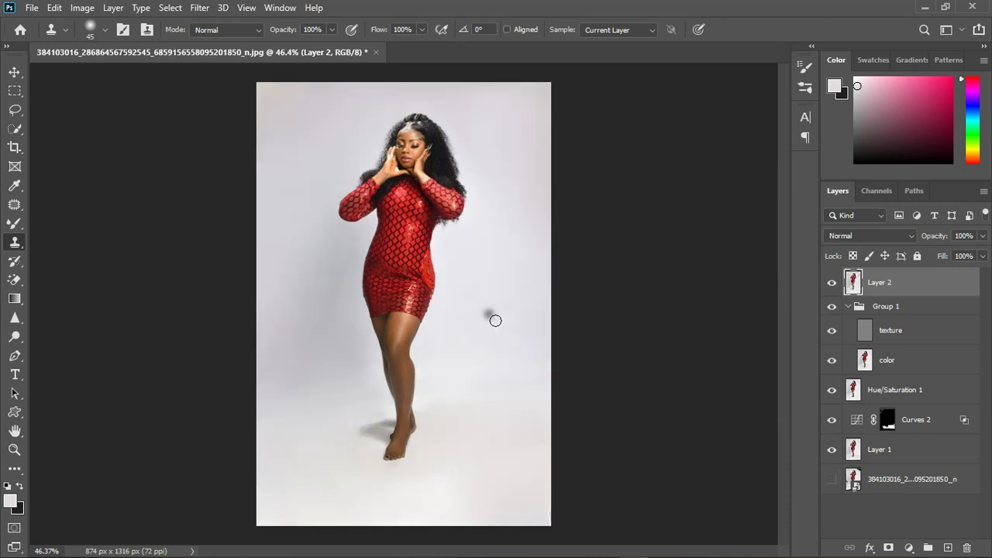
# Add an Exposure adjustment layer above Layer 2 with Gamma Correction set to 0.92
pyautogui.click(909, 547)
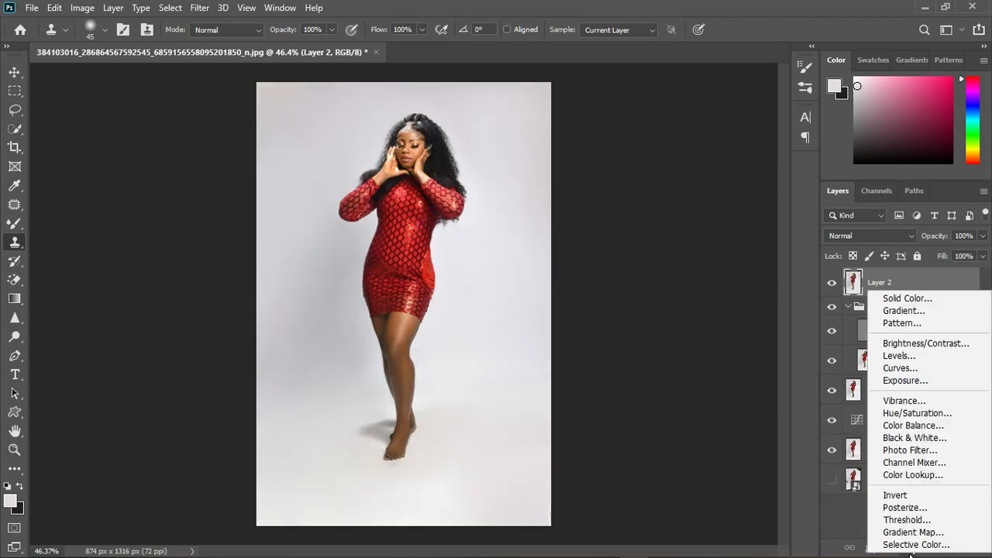
pyautogui.click(921, 377)
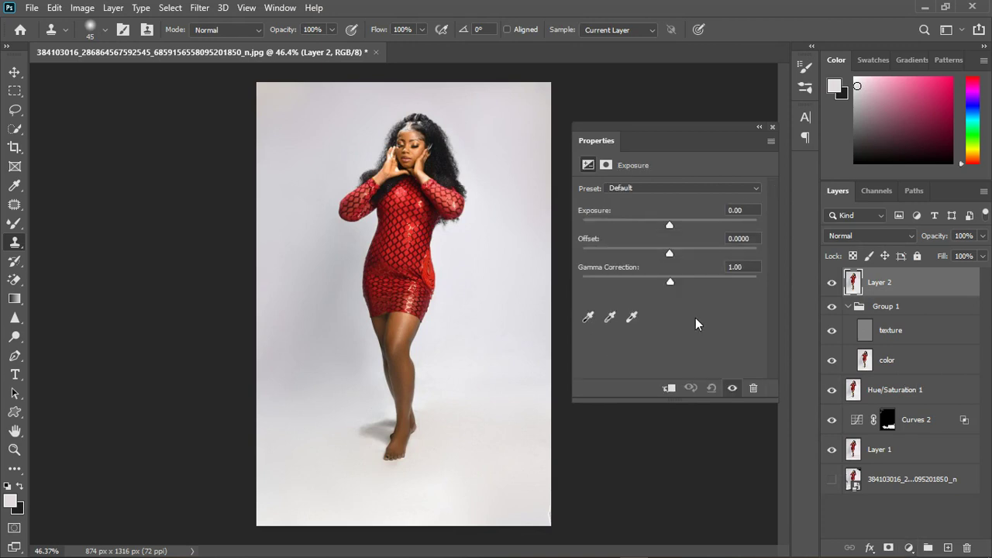
pyautogui.moveTo(671, 280); pyautogui.dragTo(674, 280)
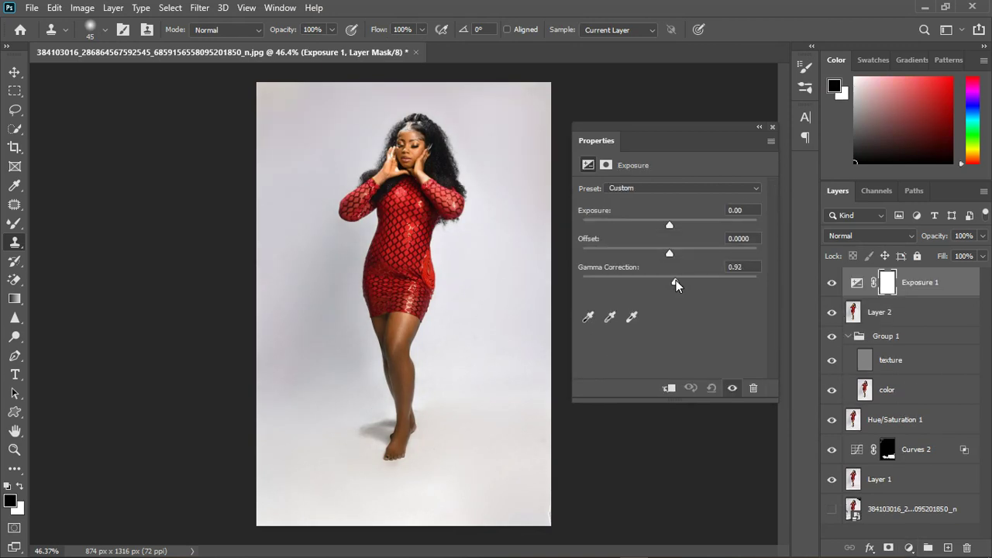
pyautogui.click(771, 127)
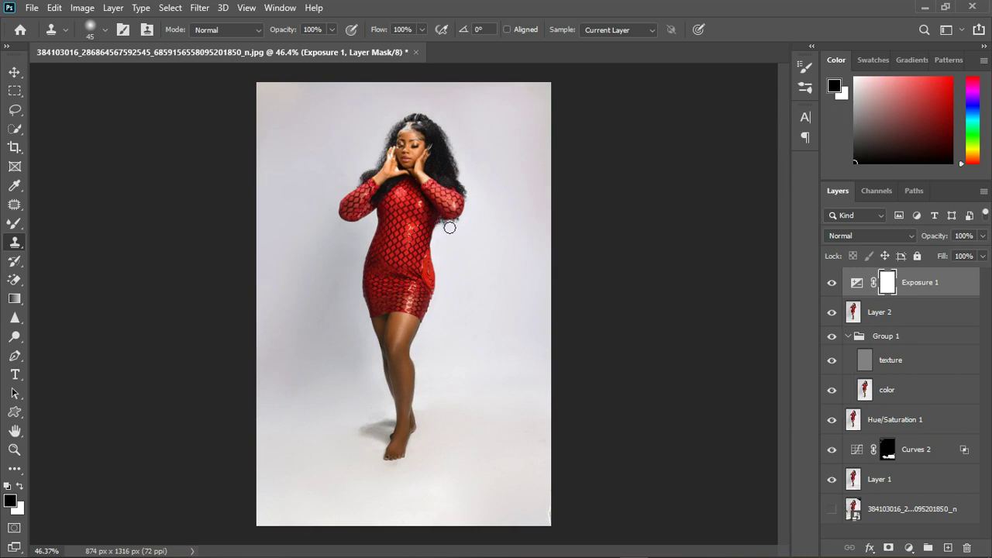
pyautogui.scroll(-3, 450, 227)
pyautogui.scroll(2, 413, 351)
pyautogui.click(12, 225)
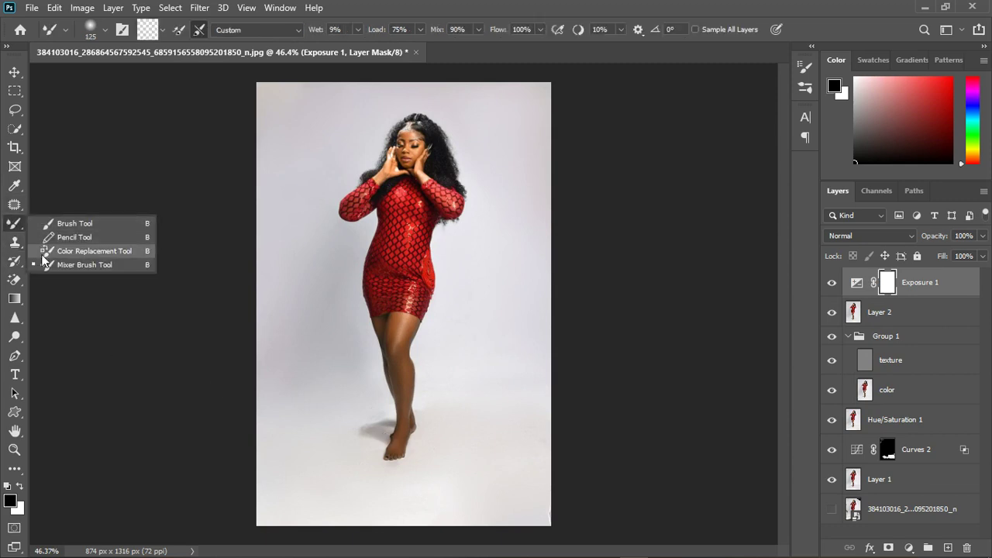
pyautogui.click(69, 261)
pyautogui.scroll(4, 387, 452)
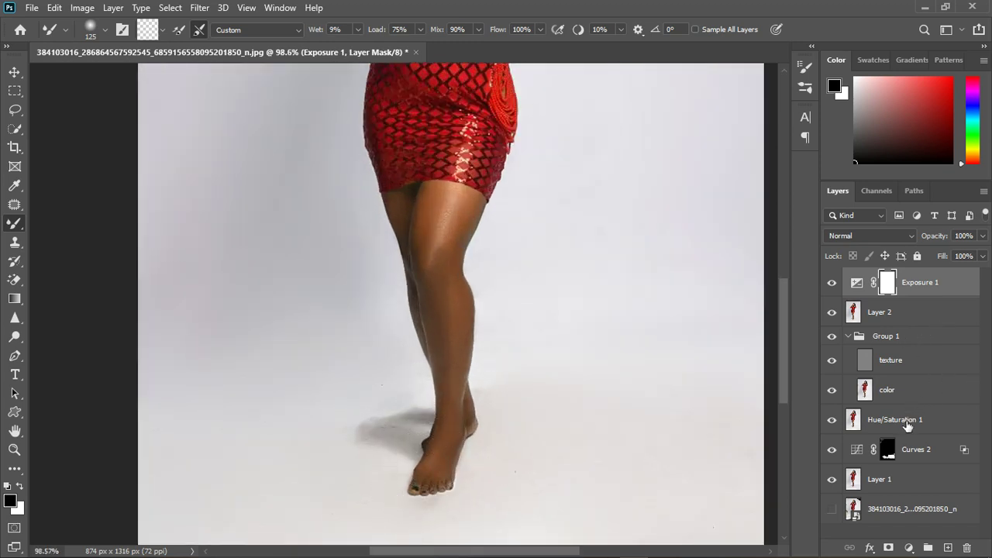
pyautogui.click(908, 424)
pyautogui.click(903, 315)
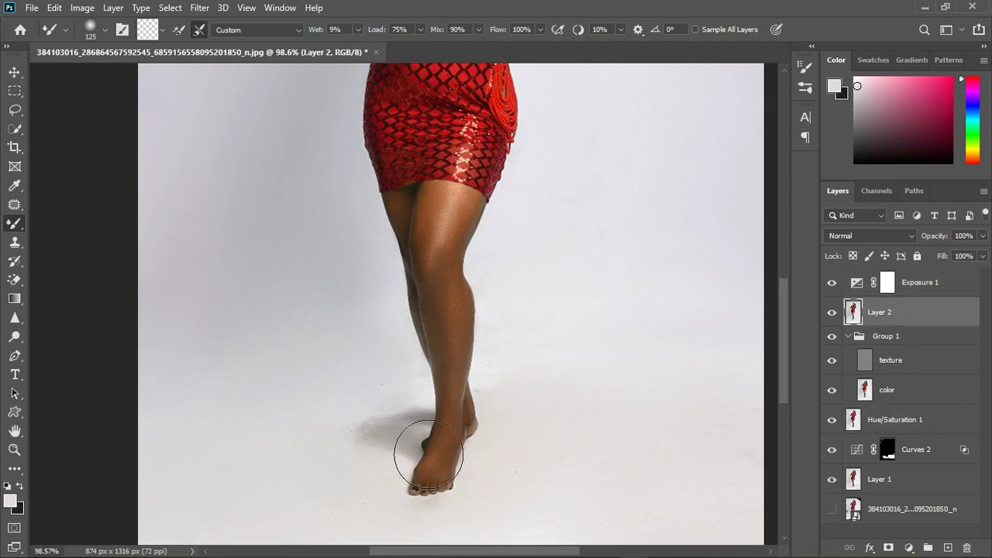
pyautogui.scroll(-3, 360, 426)
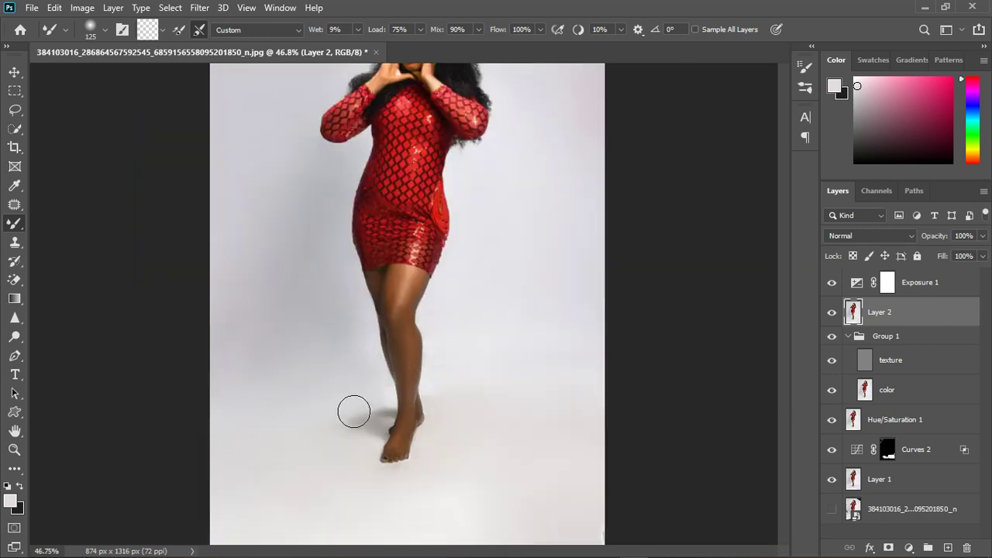
pyautogui.scroll(-2, 354, 411)
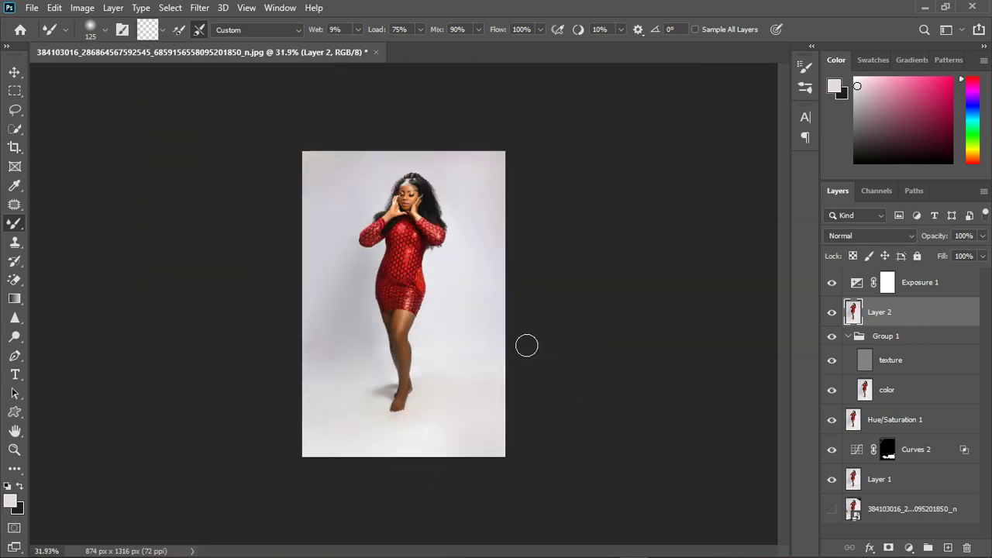
# Merge the Exposure 1 adjustment with Layer 2 into a single layer
pyautogui.click(953, 288)
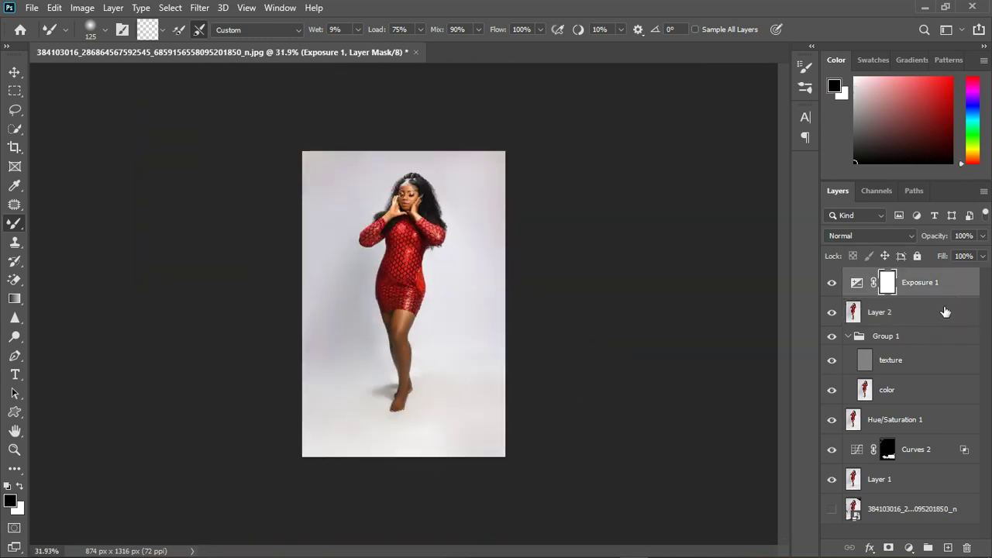
pyautogui.rightClick(945, 312)
pyautogui.click(783, 430)
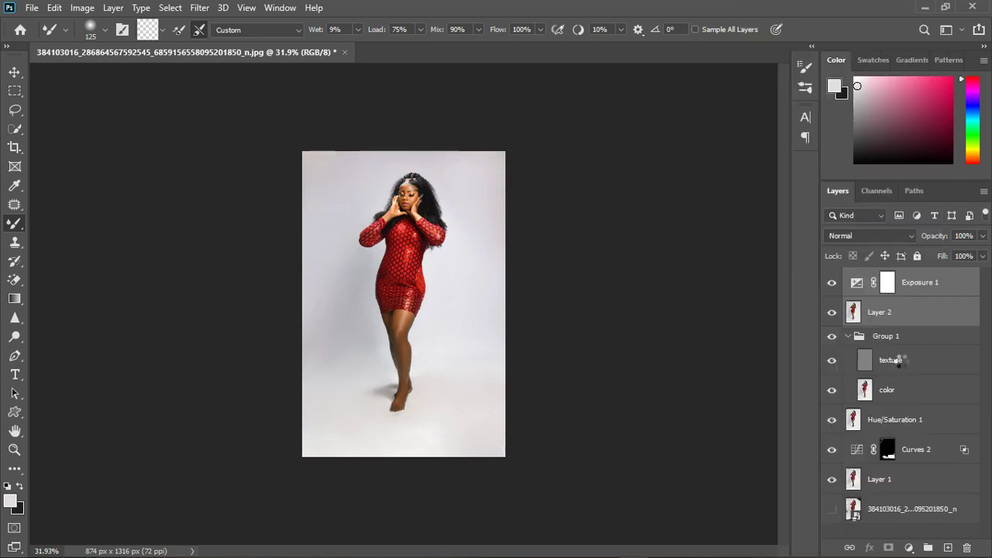
# Group the layers from Group 1 down to Layer 1 into a new group and hide it
pyautogui.keyDown('shift'); pyautogui.click(928, 461); pyautogui.keyUp('shift')
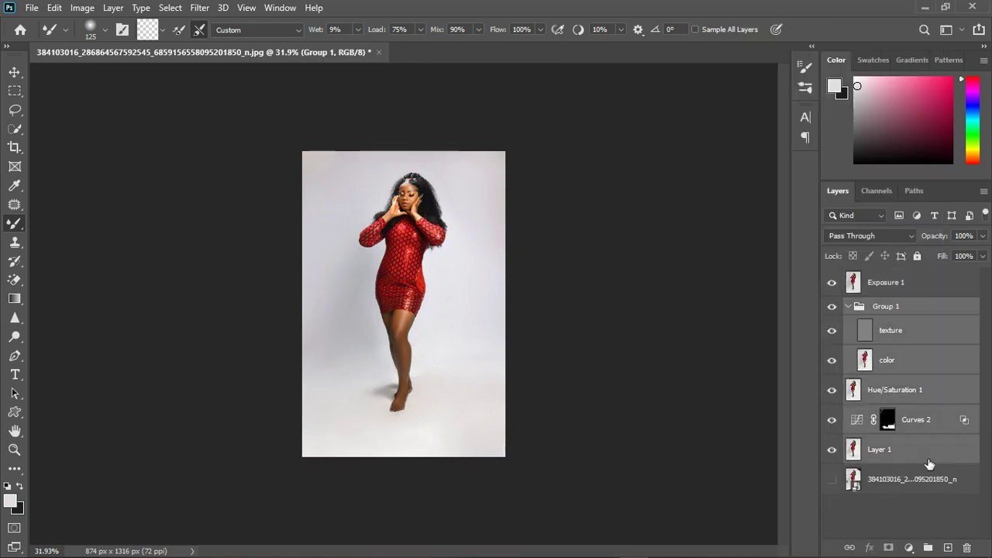
pyautogui.click(928, 547)
pyautogui.click(832, 306)
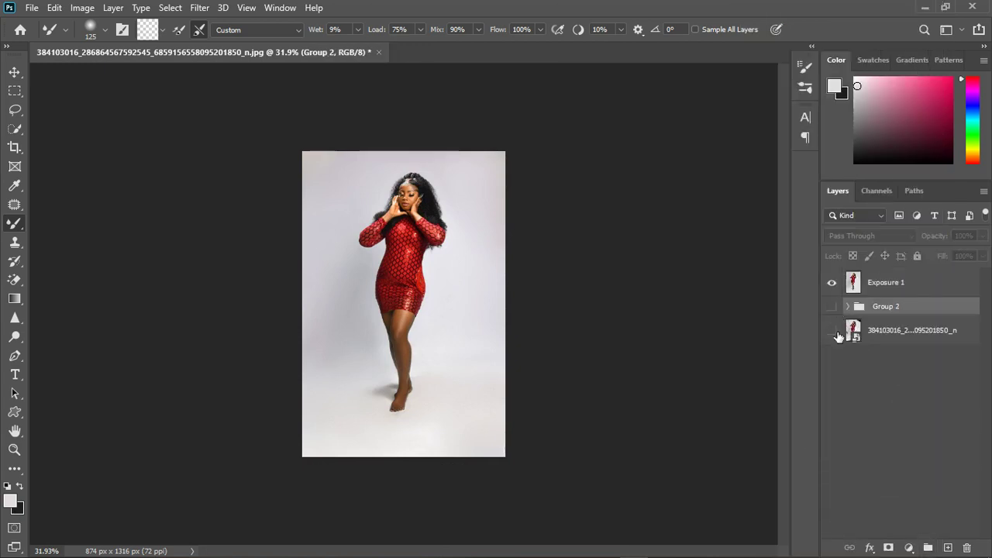
# Compare the retouched Exposure 1 layer with the original photo by toggling its visibility, leaving it visible
pyautogui.click(837, 289)
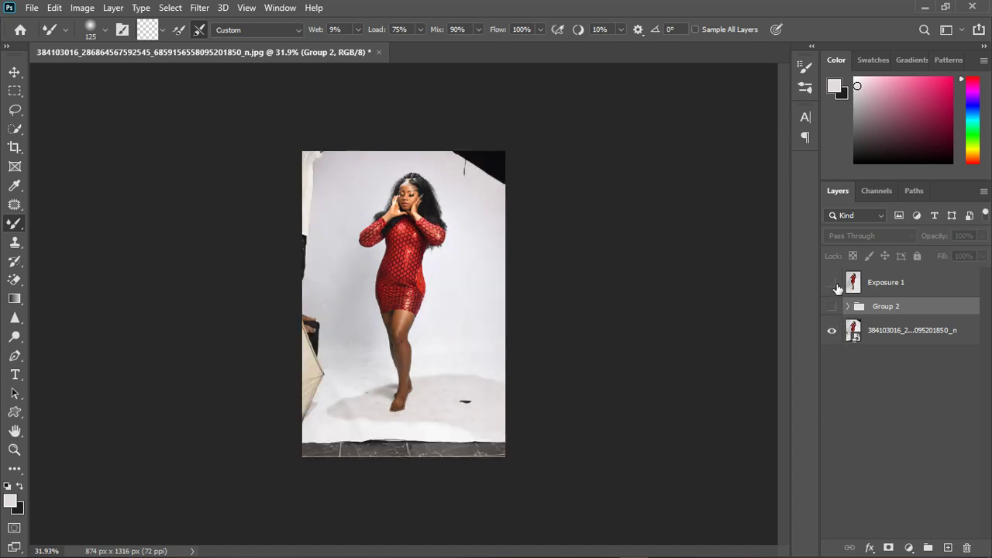
pyautogui.click(838, 288)
pyautogui.click(837, 288)
pyautogui.scroll(3, 458, 300)
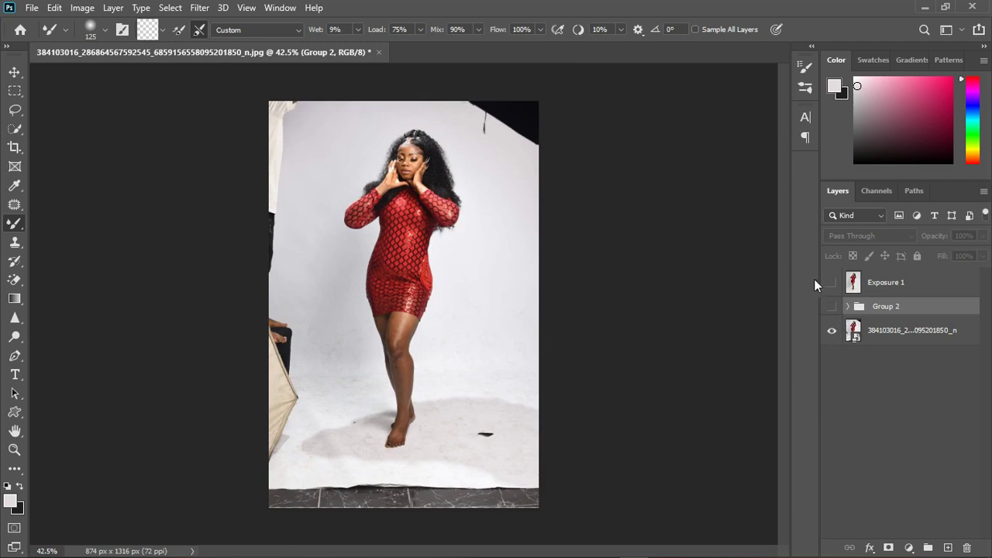
pyautogui.click(834, 287)
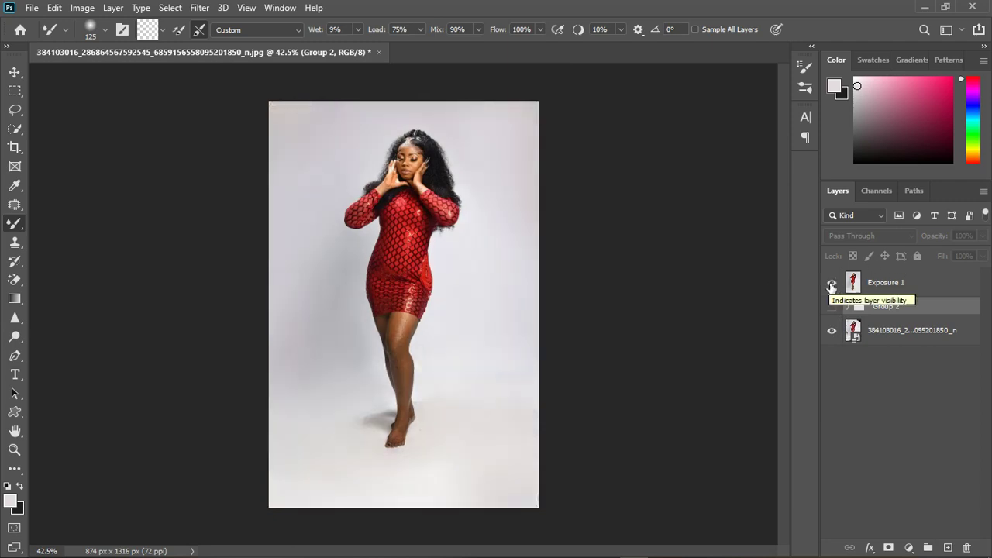
pyautogui.scroll(1, 427, 218)
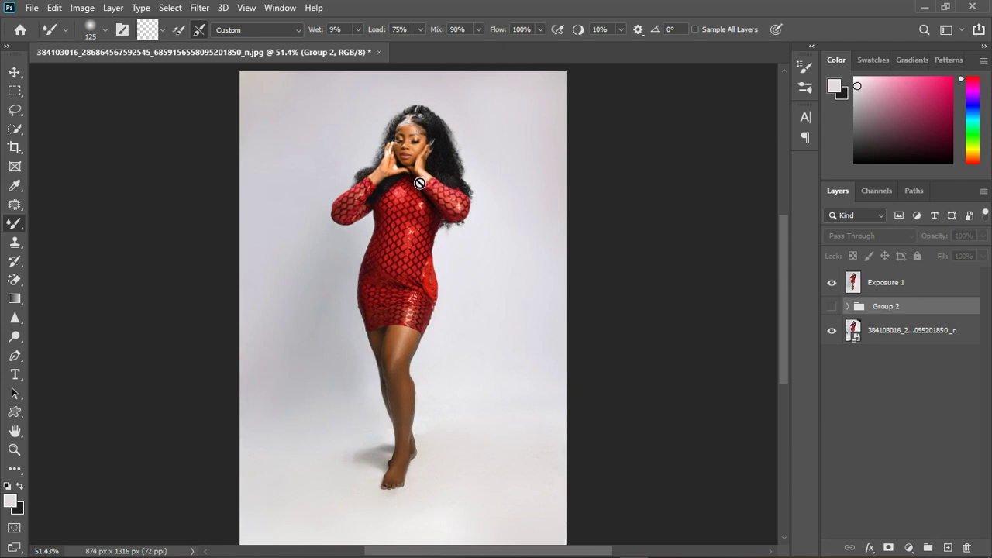
# Open the Exposure 1 layer in the Liquify filter with the Forward Warp tool active
pyautogui.click(909, 291)
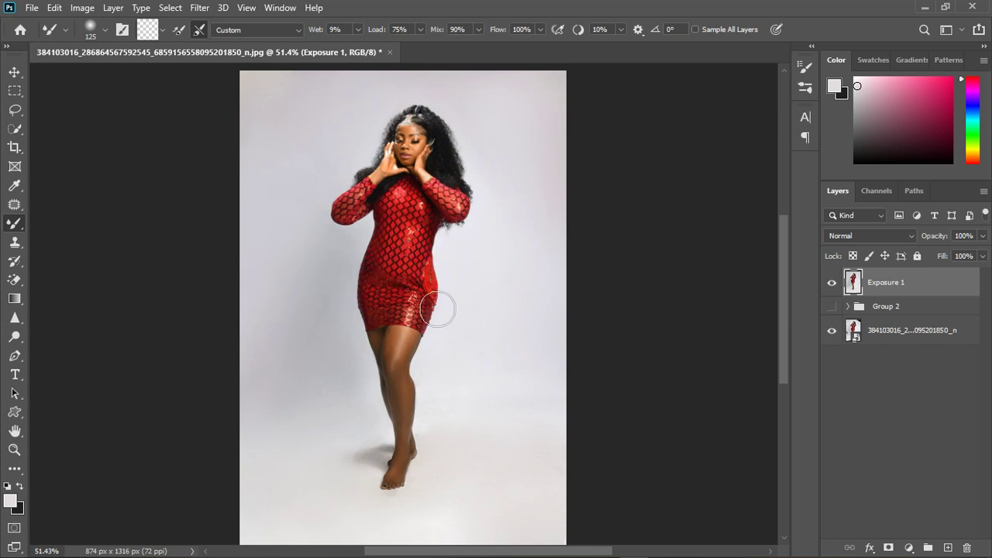
pyautogui.click(199, 14)
pyautogui.click(228, 123)
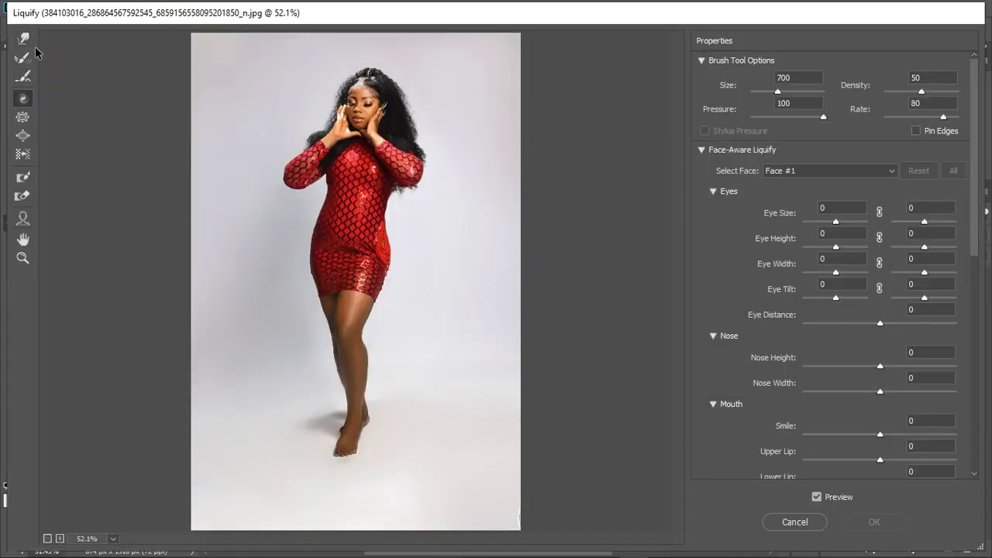
pyautogui.click(23, 39)
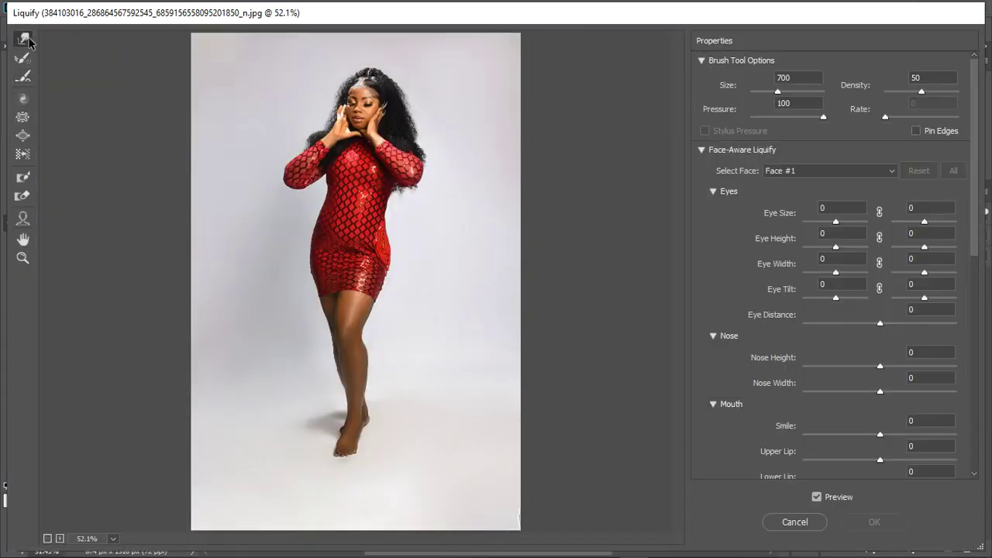
# Push the figure's hip outlines outward on both sides of the dress with a Forward Warp brush of size 150
pyautogui.press('[')
pyautogui.press('[')
pyautogui.press('[')
pyautogui.press('[')
pyautogui.press('[')
pyautogui.press('[')
pyautogui.press('[')
pyautogui.press('[')
pyautogui.press('[')
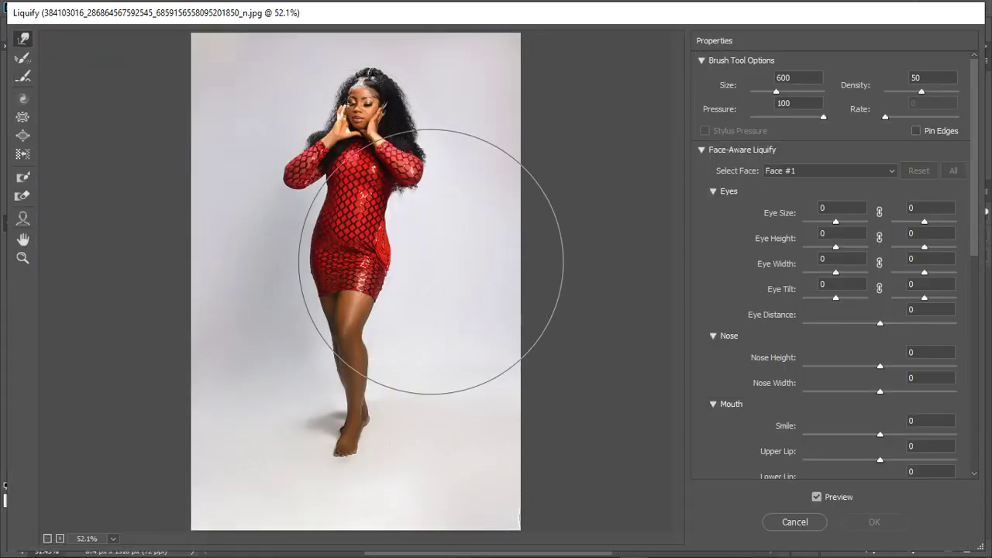
pyautogui.scroll(2, 445, 231)
pyautogui.scroll(2, 432, 189)
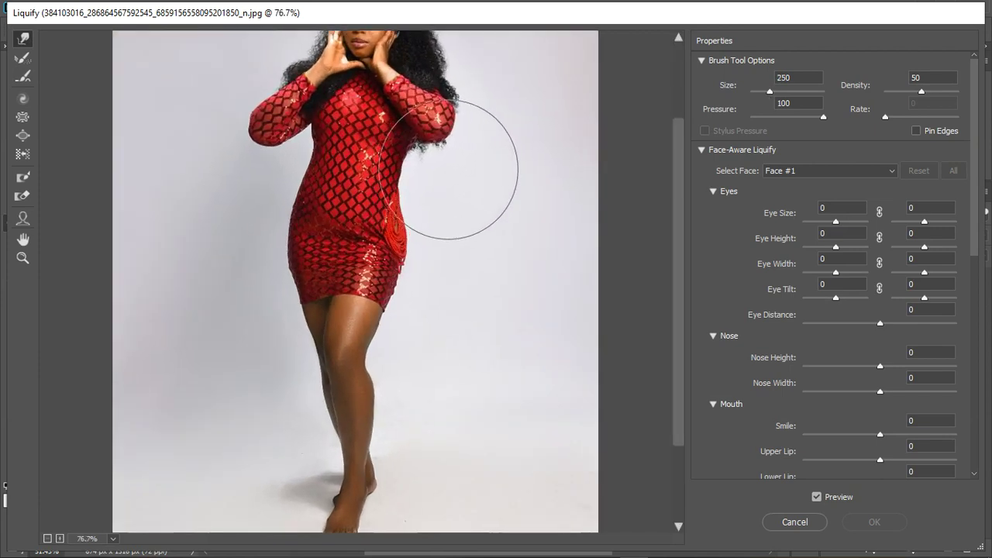
pyautogui.press('[')
pyautogui.press('[')
pyautogui.press('[')
pyautogui.press('[')
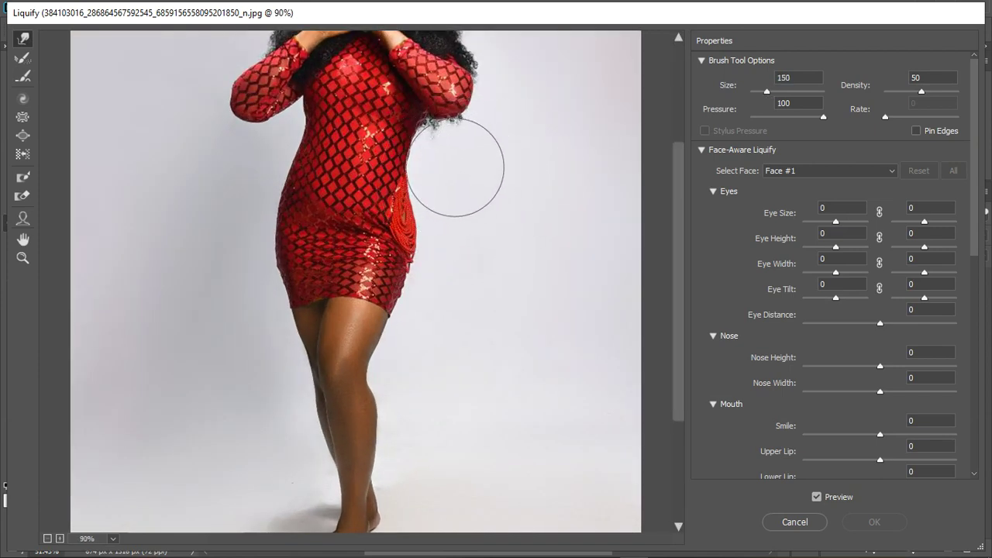
pyautogui.moveTo(366, 155)
pyautogui.mouseDown()
pyautogui.moveTo(267, 174)
pyautogui.moveTo(286, 186)
pyautogui.moveTo(268, 166)
pyautogui.moveTo(298, 156)
pyautogui.moveTo(299, 233)
pyautogui.moveTo(297, 222)
pyautogui.mouseUp()
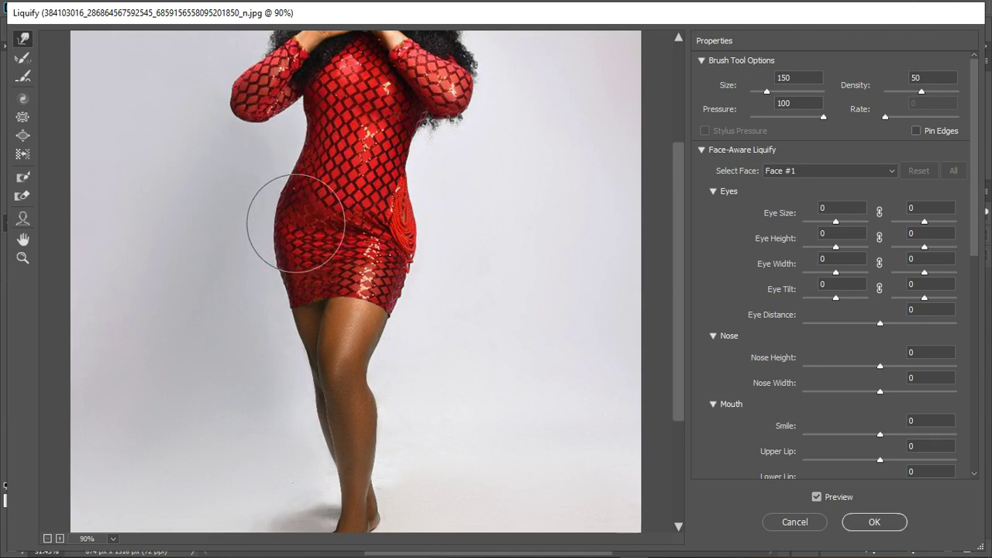
pyautogui.moveTo(383, 232)
pyautogui.mouseDown()
pyautogui.moveTo(406, 223)
pyautogui.moveTo(404, 248)
pyautogui.mouseUp()
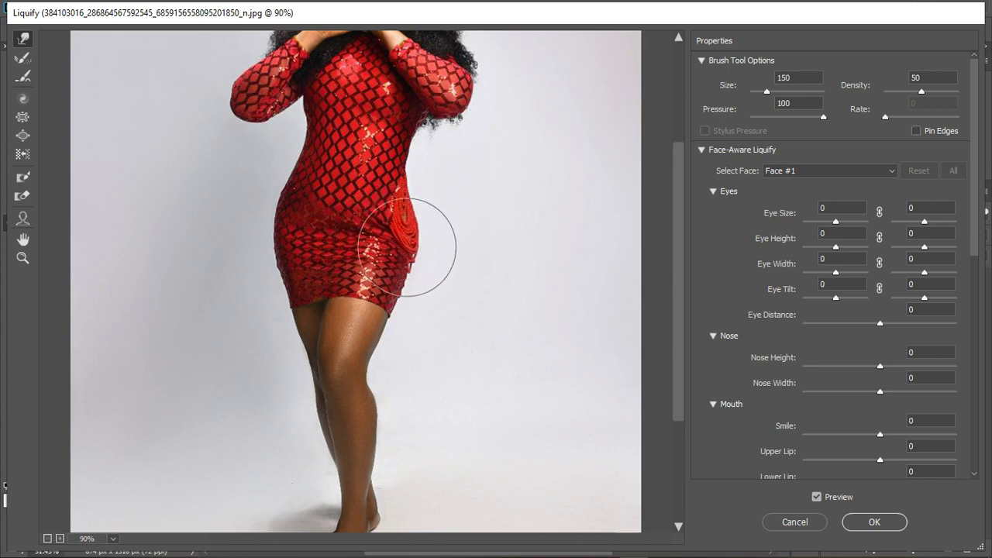
pyautogui.moveTo(295, 234)
pyautogui.mouseDown()
pyautogui.moveTo(270, 231)
pyautogui.moveTo(278, 289)
pyautogui.mouseUp()
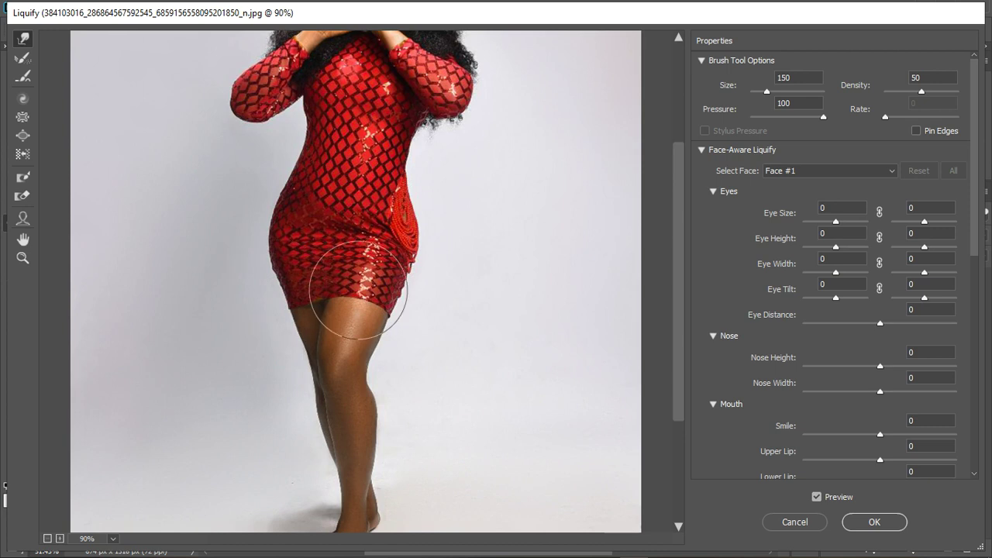
pyautogui.moveTo(403, 253)
pyautogui.mouseDown()
pyautogui.moveTo(425, 239)
pyautogui.moveTo(414, 215)
pyautogui.mouseUp()
# Push the waist outline beneath the bent arm inward with a Forward Warp brush of size 100
pyautogui.press('[')
pyautogui.press('[')
pyautogui.press('[')
pyautogui.press('[')
pyautogui.press('[')
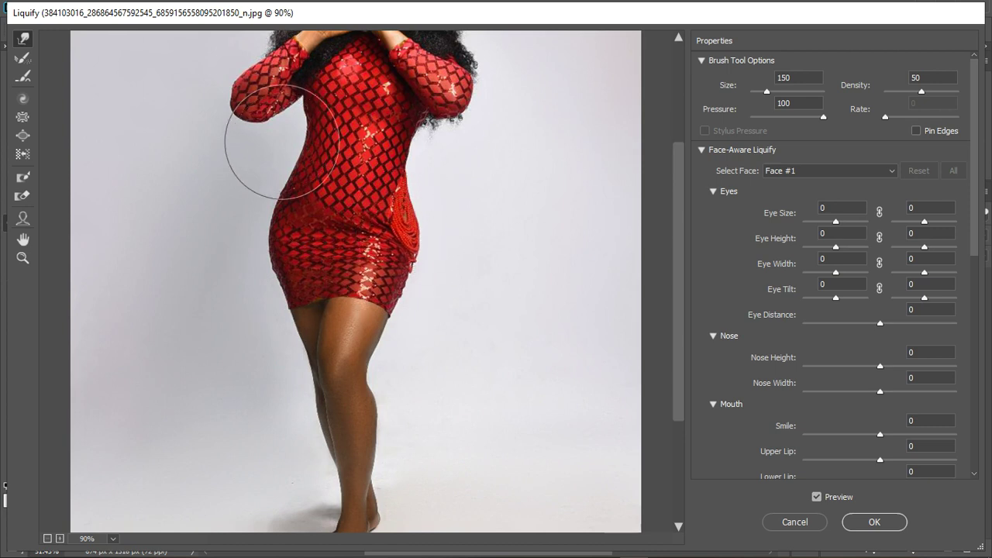
pyautogui.moveTo(288, 144)
pyautogui.mouseDown()
pyautogui.moveTo(275, 160)
pyautogui.moveTo(298, 151)
pyautogui.mouseUp()
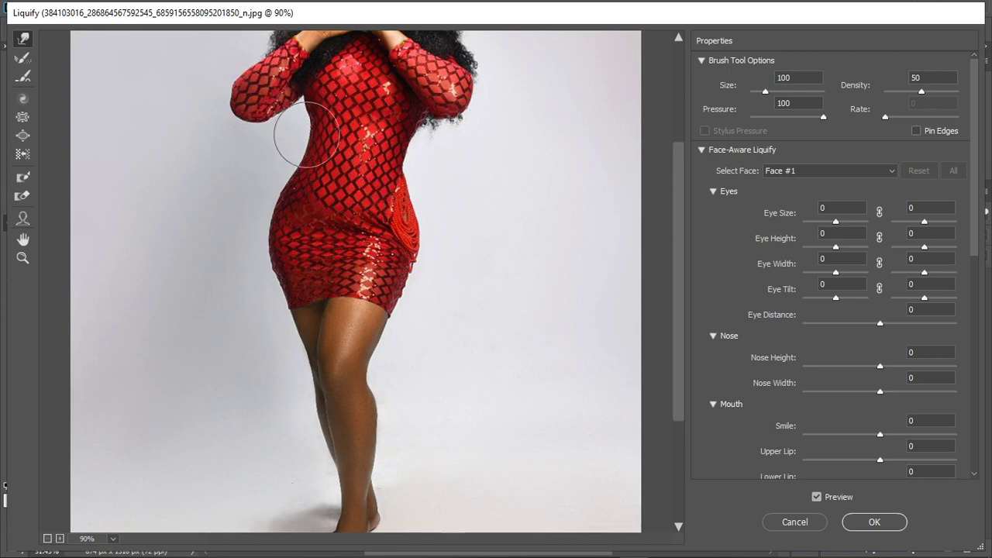
pyautogui.hotkey('ctrl', '+')
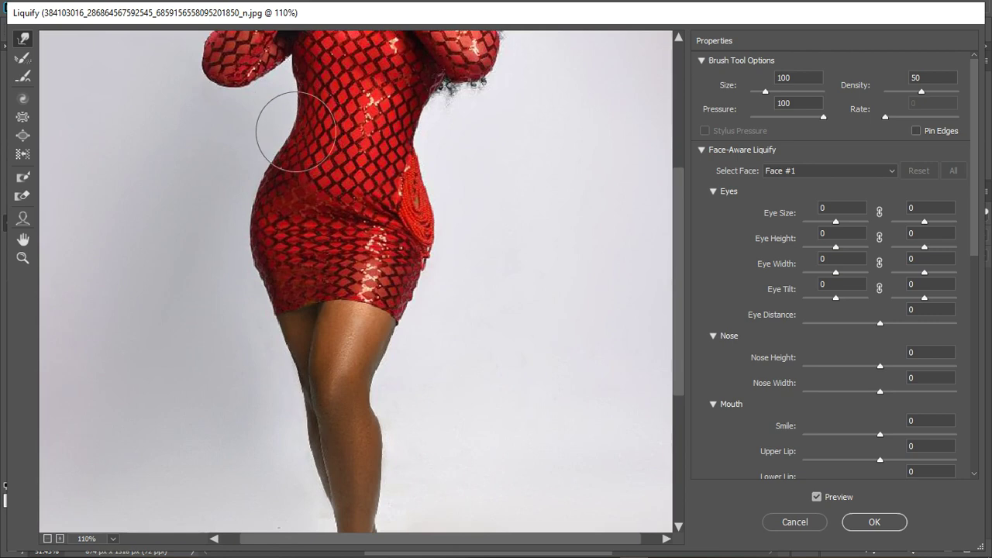
pyautogui.hotkey('ctrl', '0')
# Inspect the reshaped silhouette and compare it with the unwarped image using the Liquify preview
pyautogui.press(']')
pyautogui.press(']')
pyautogui.press(']')
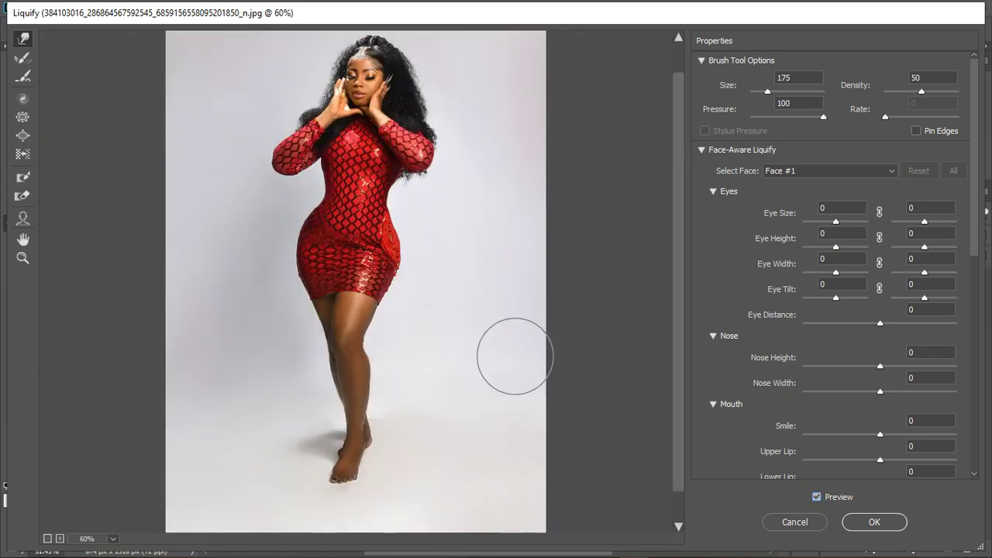
pyautogui.hotkey('ctrl', '+')
pyautogui.hotkey('ctrl', '+')
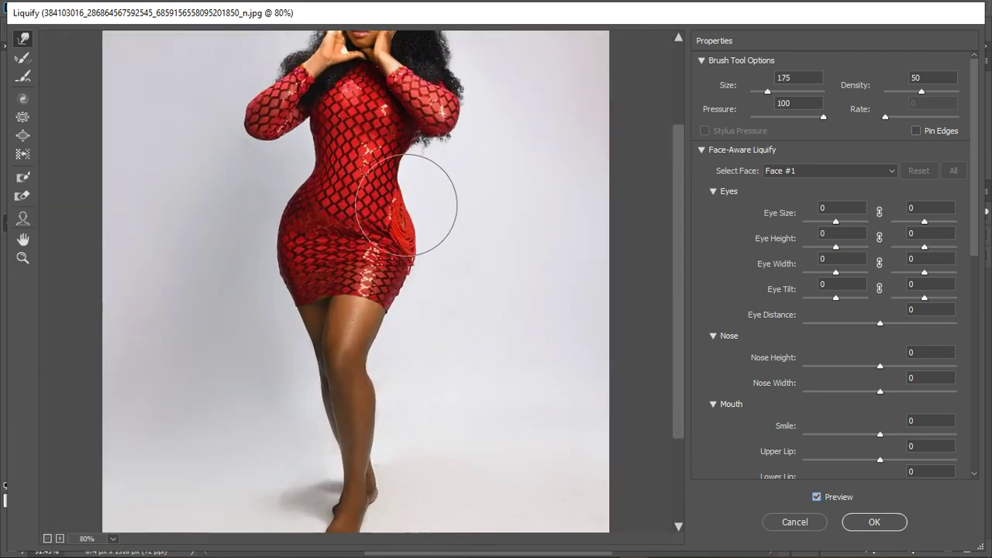
pyautogui.hotkey('ctrl', '-')
pyautogui.hotkey('ctrl', '0')
pyautogui.click(816, 497)
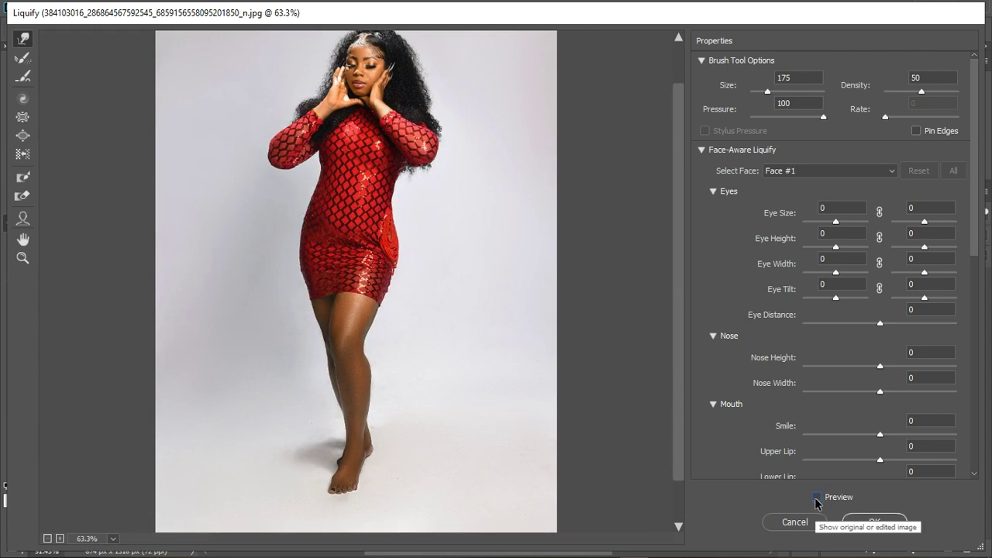
pyautogui.click(816, 497)
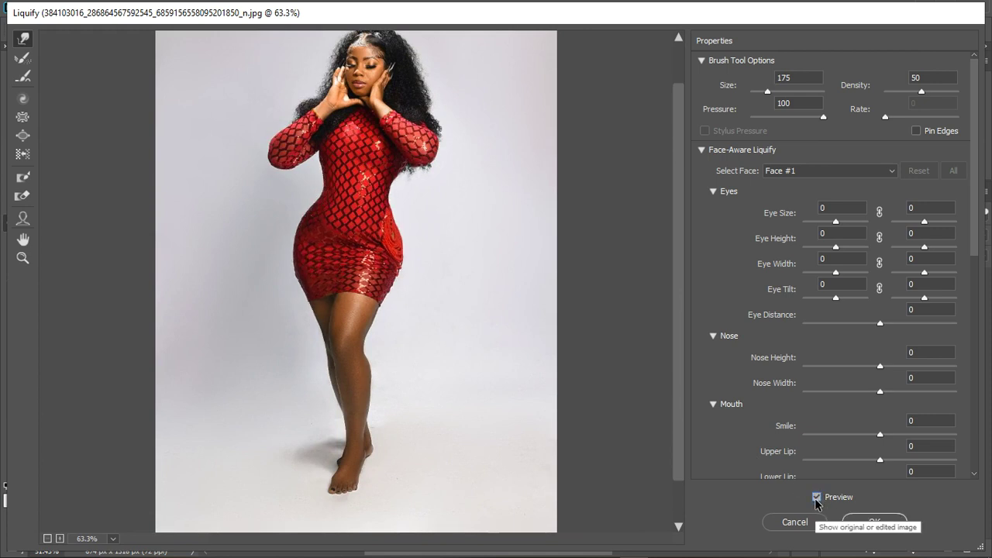
pyautogui.click(816, 497)
pyautogui.click(816, 497)
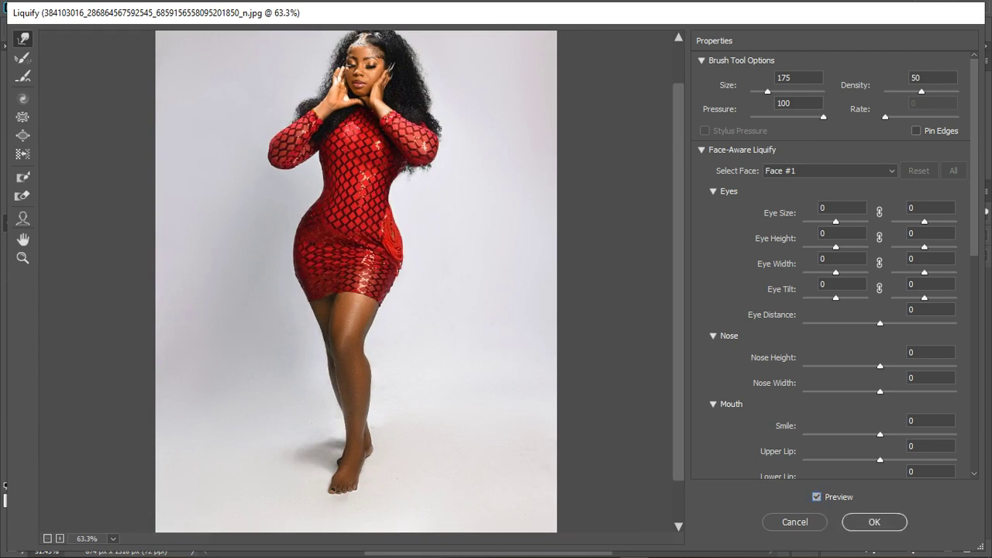
# Apply the Liquify reshaping and compare the Exposure 1 layer with the original photo
pyautogui.click(868, 523)
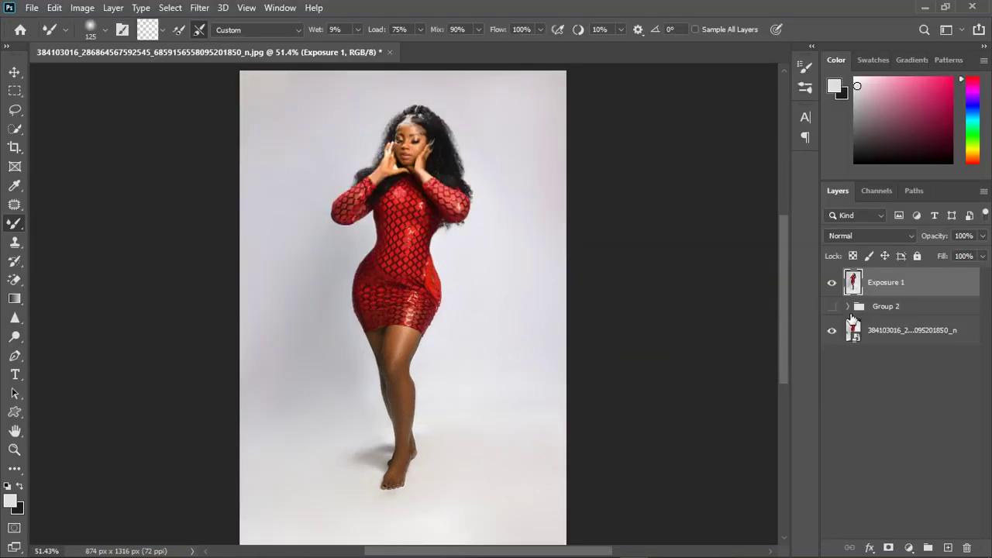
pyautogui.click(831, 283)
pyautogui.click(834, 285)
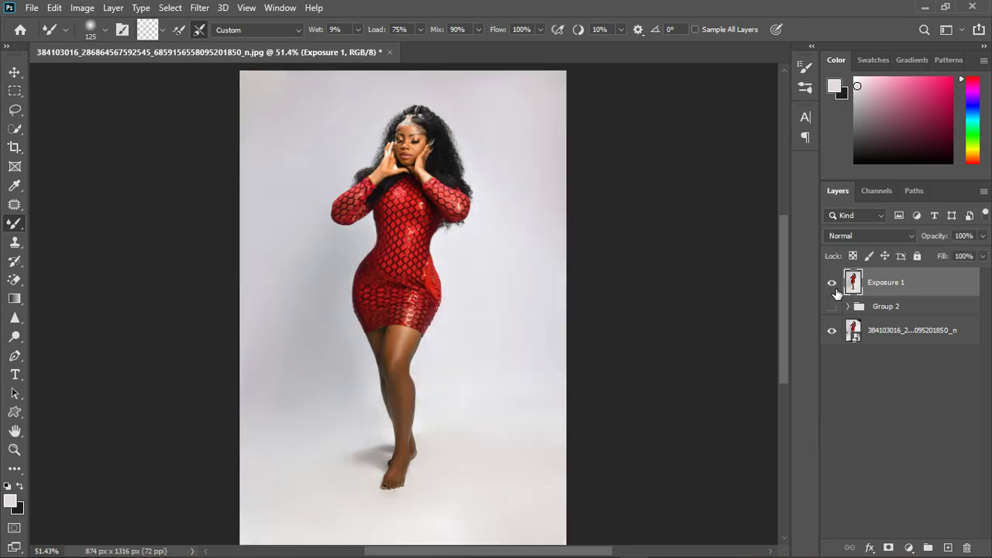